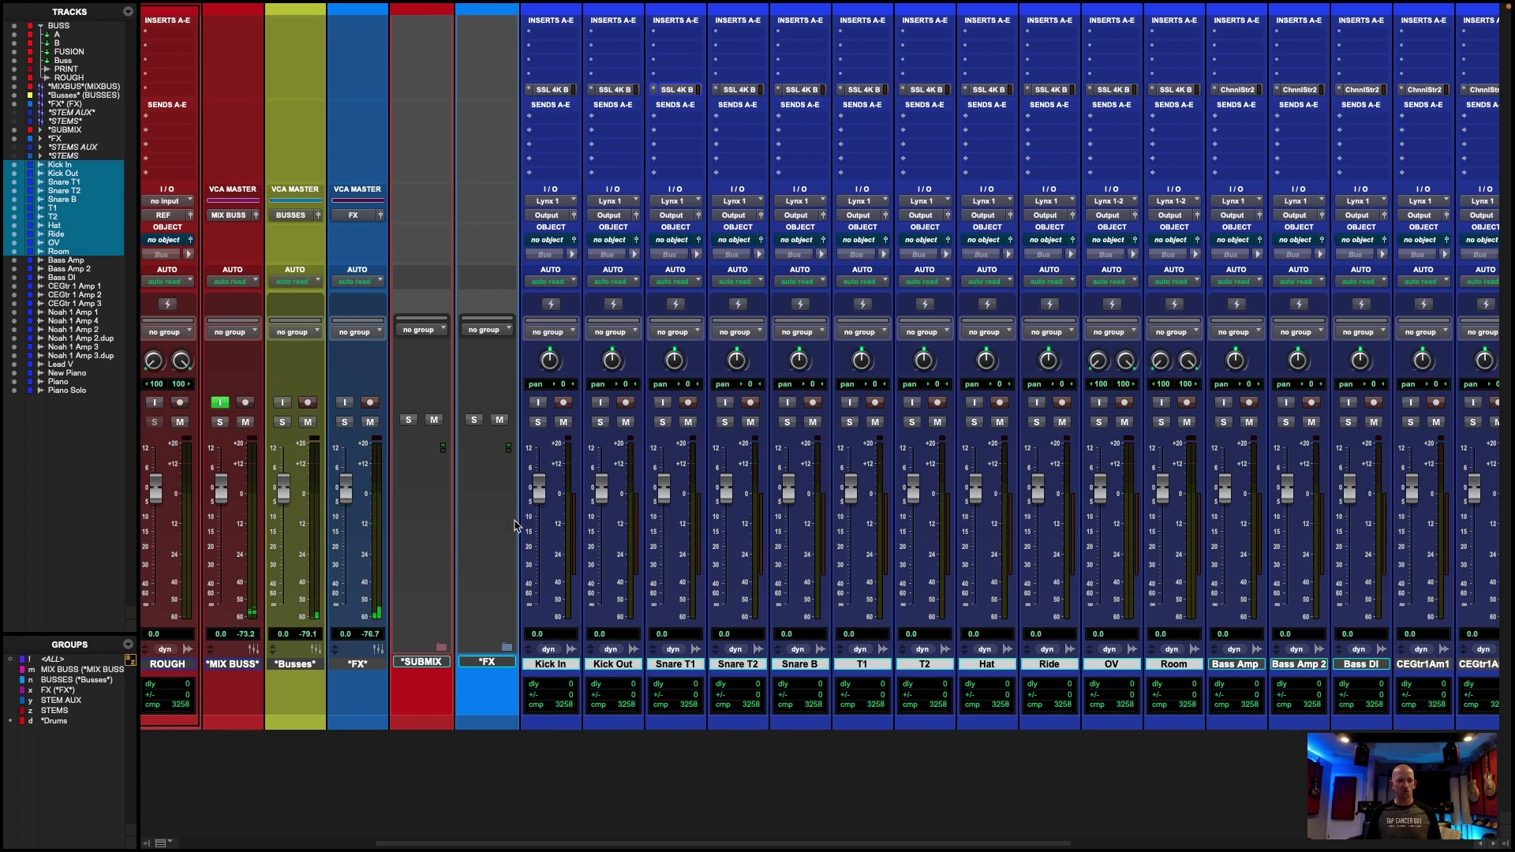
# Expand the *SUBMIX folder track in the mixer.
pyautogui.hscroll(-5, 612, 552)
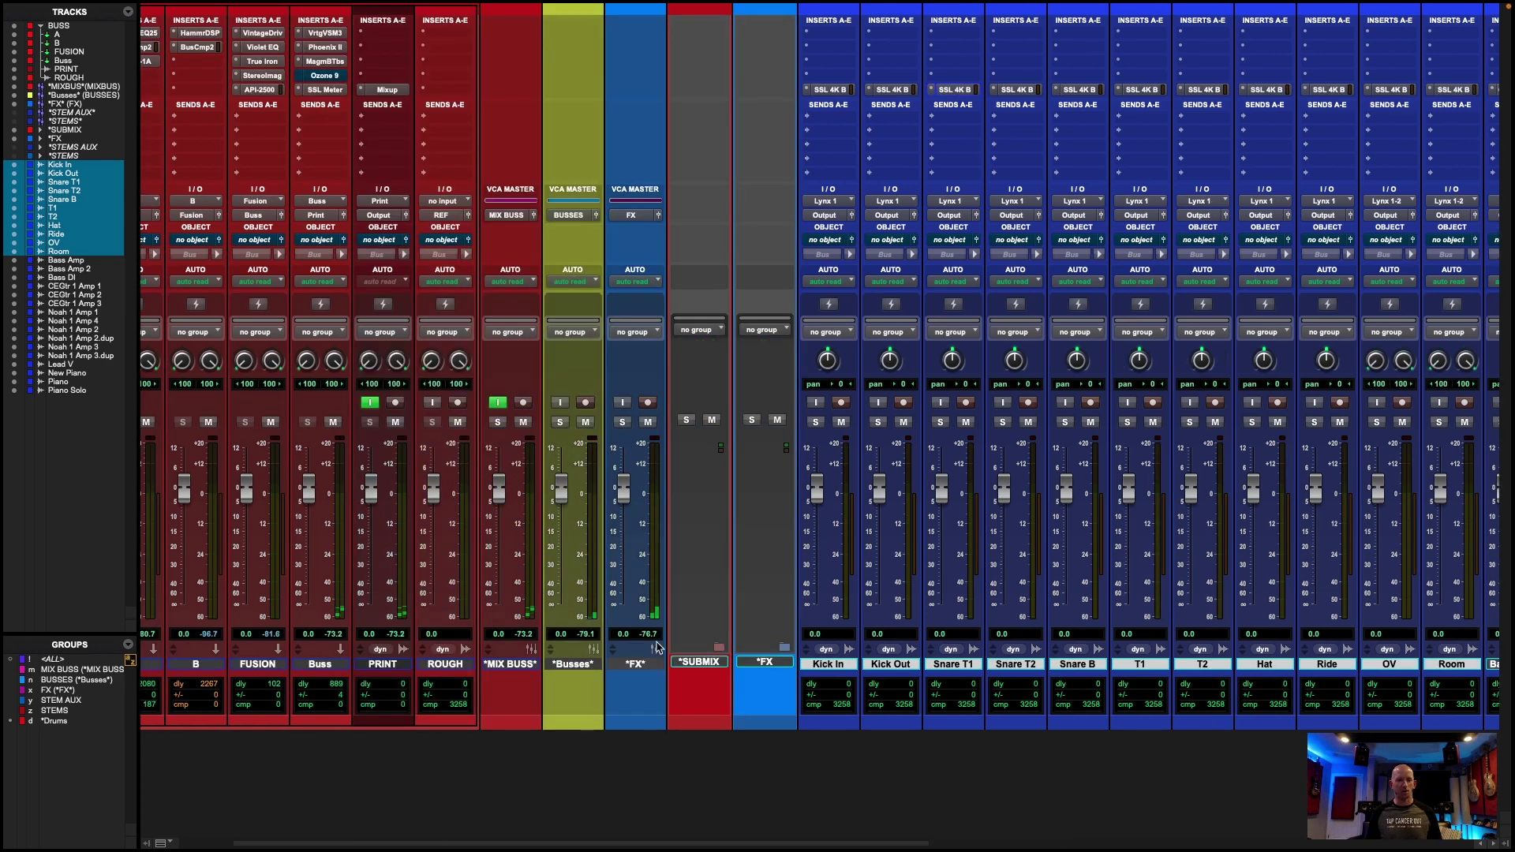
pyautogui.click(719, 647)
pyautogui.hscroll(4, 786, 653)
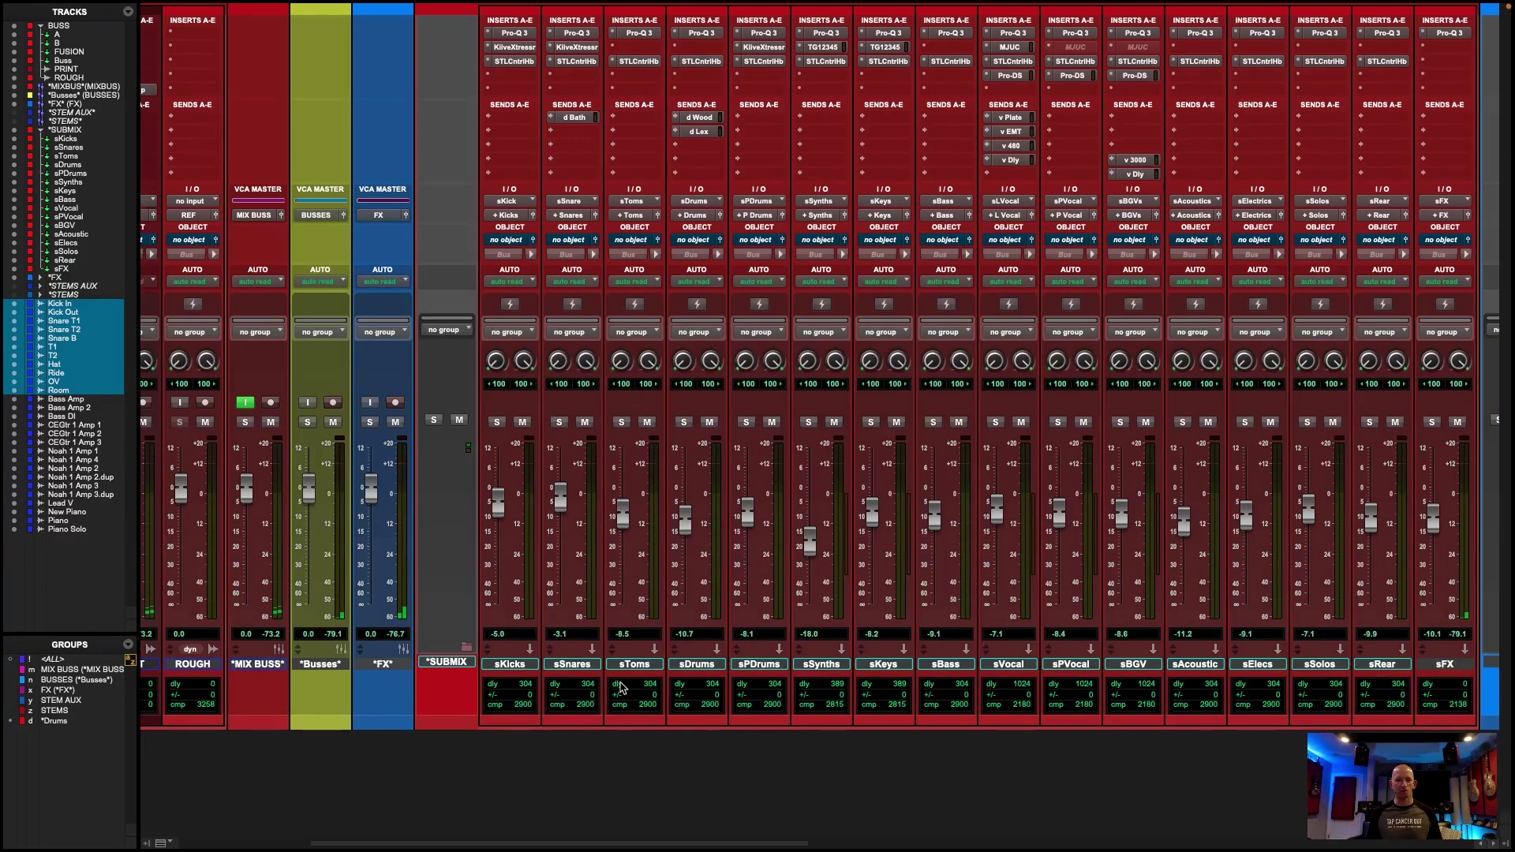
# Select the submix tracks sKicks through sPDrums.
pyautogui.click(501, 667)
pyautogui.click(582, 672)
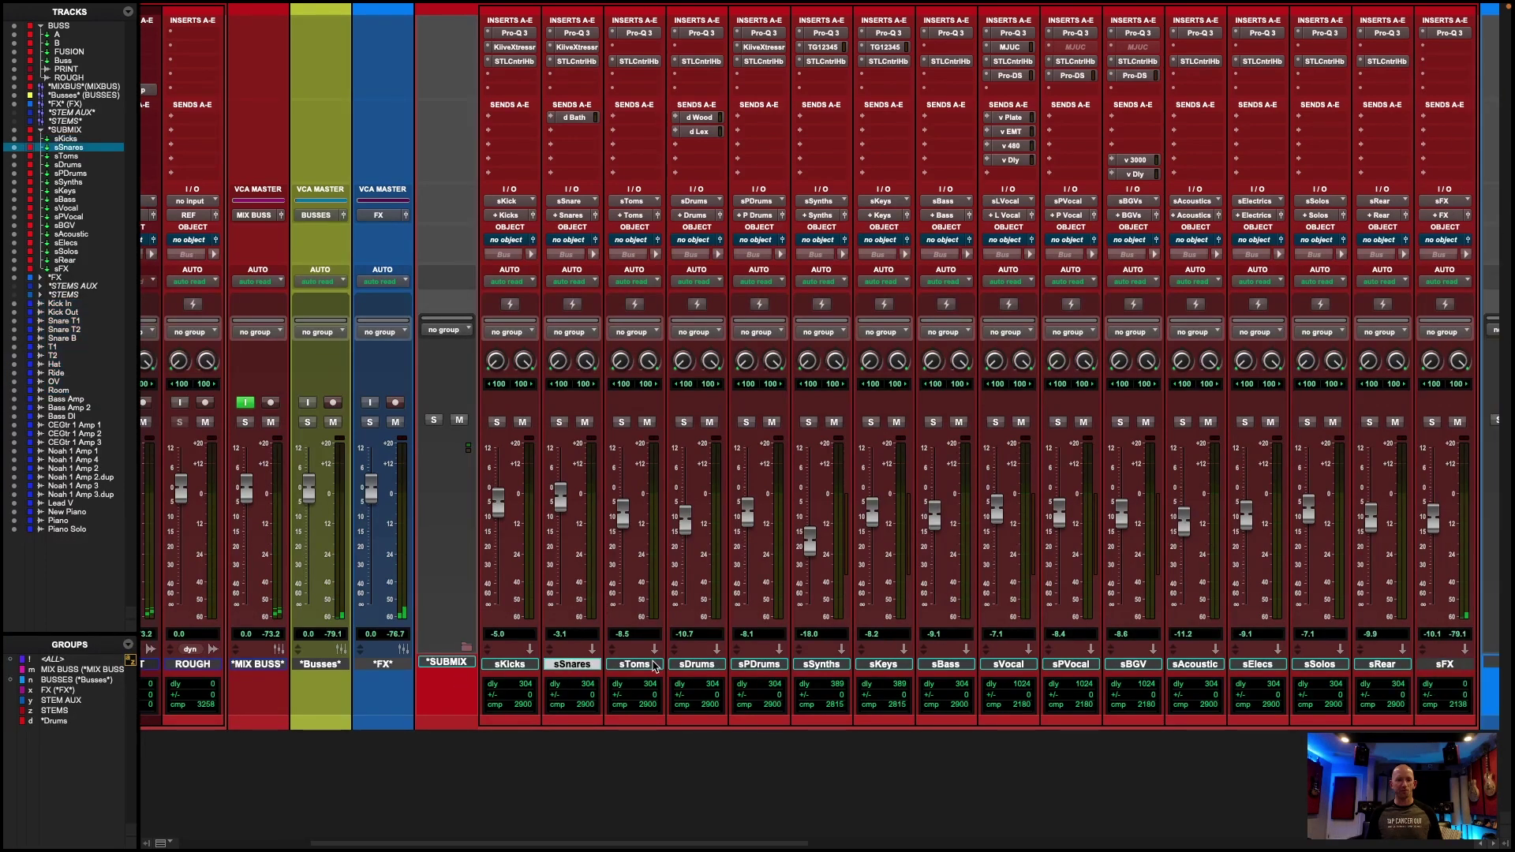
pyautogui.click(649, 669)
pyautogui.click(701, 668)
pyautogui.click(756, 668)
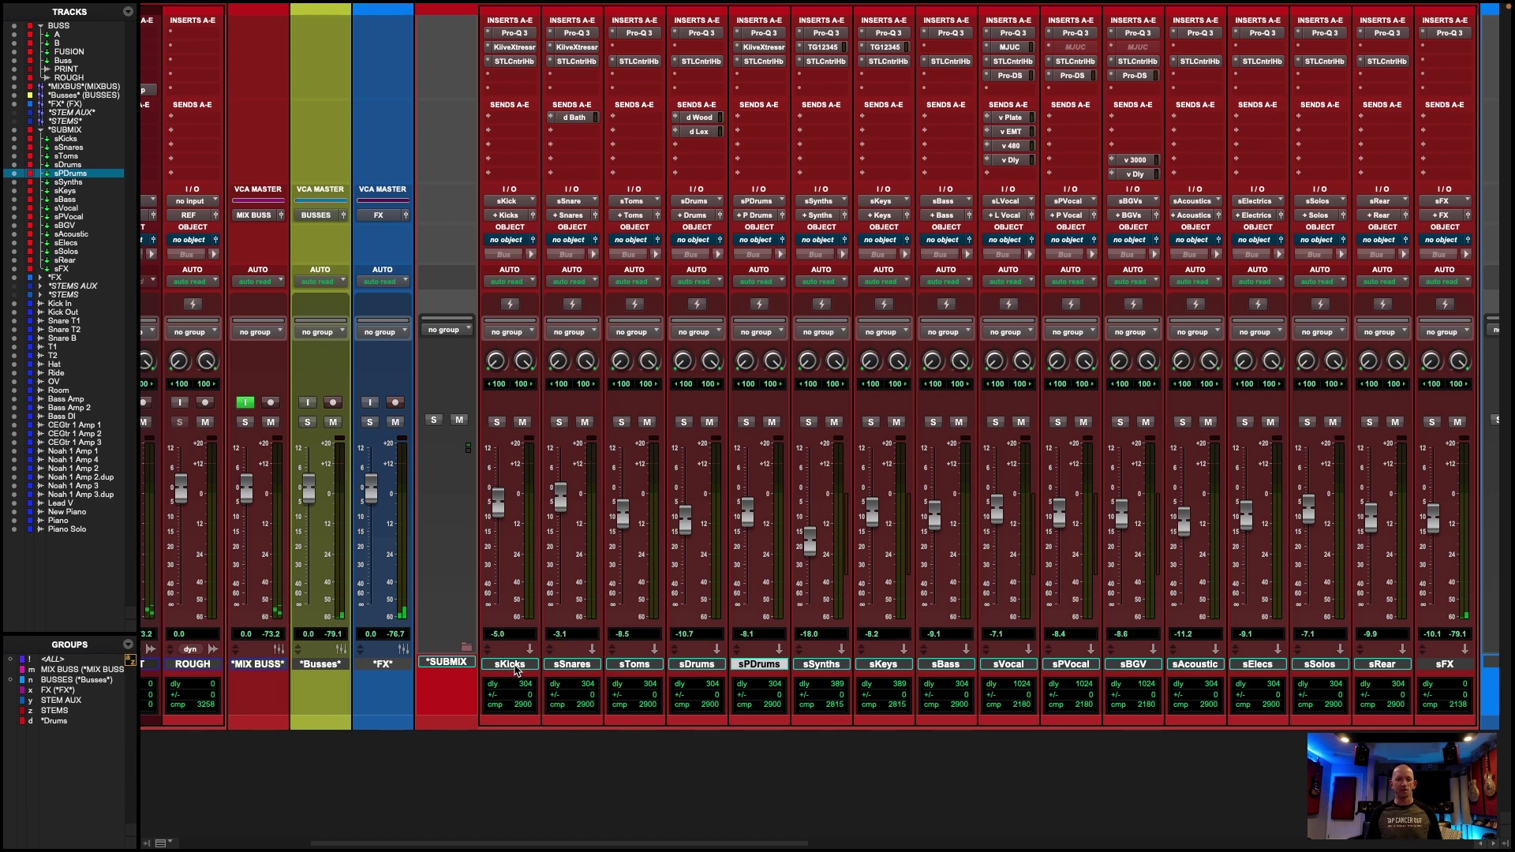
pyautogui.hscroll(1, 516, 669)
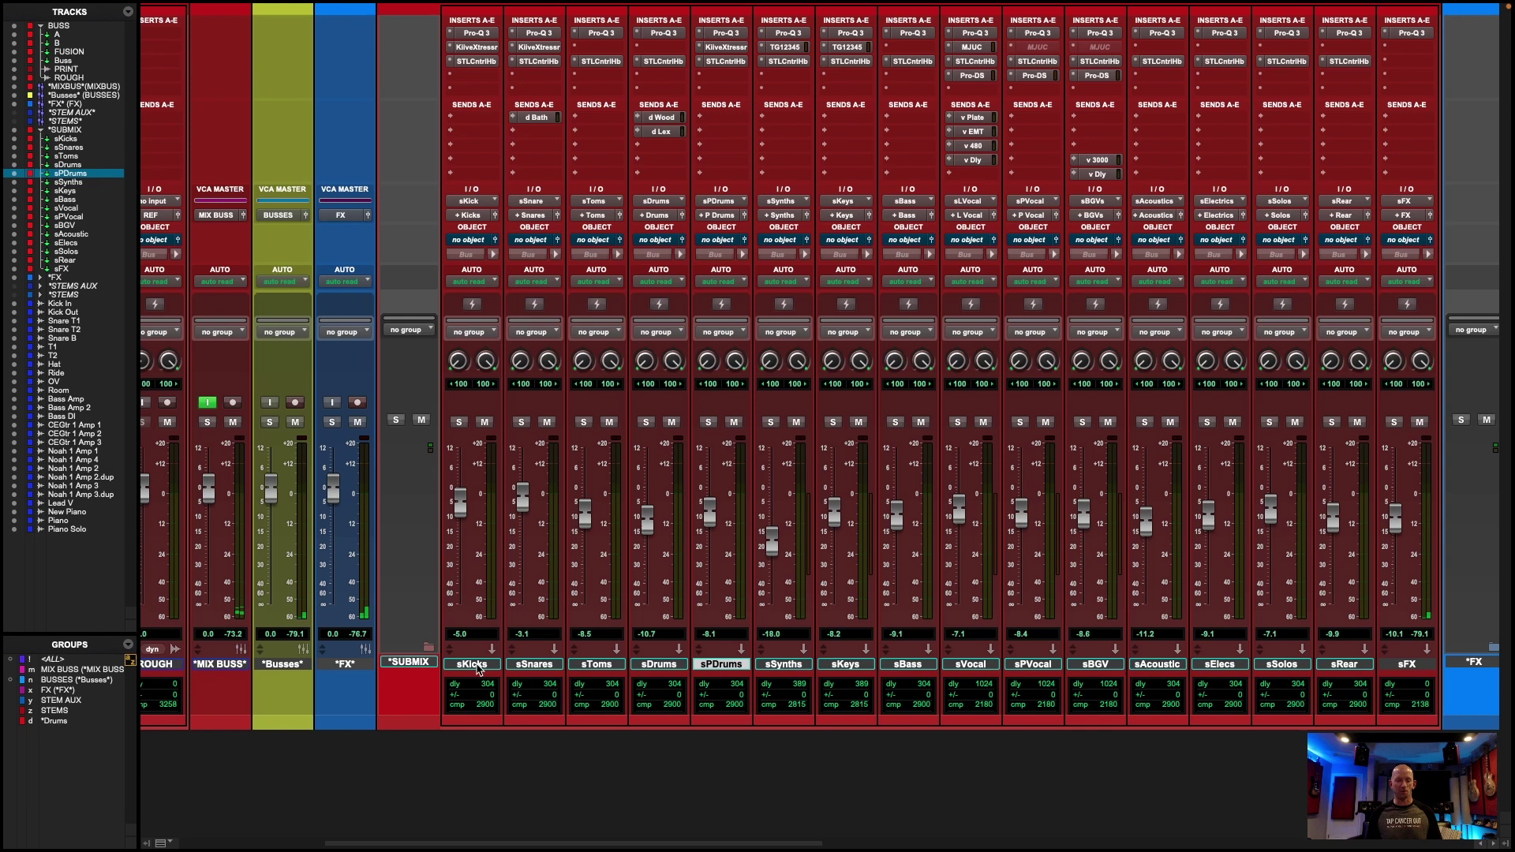
pyautogui.hscroll(2, 478, 669)
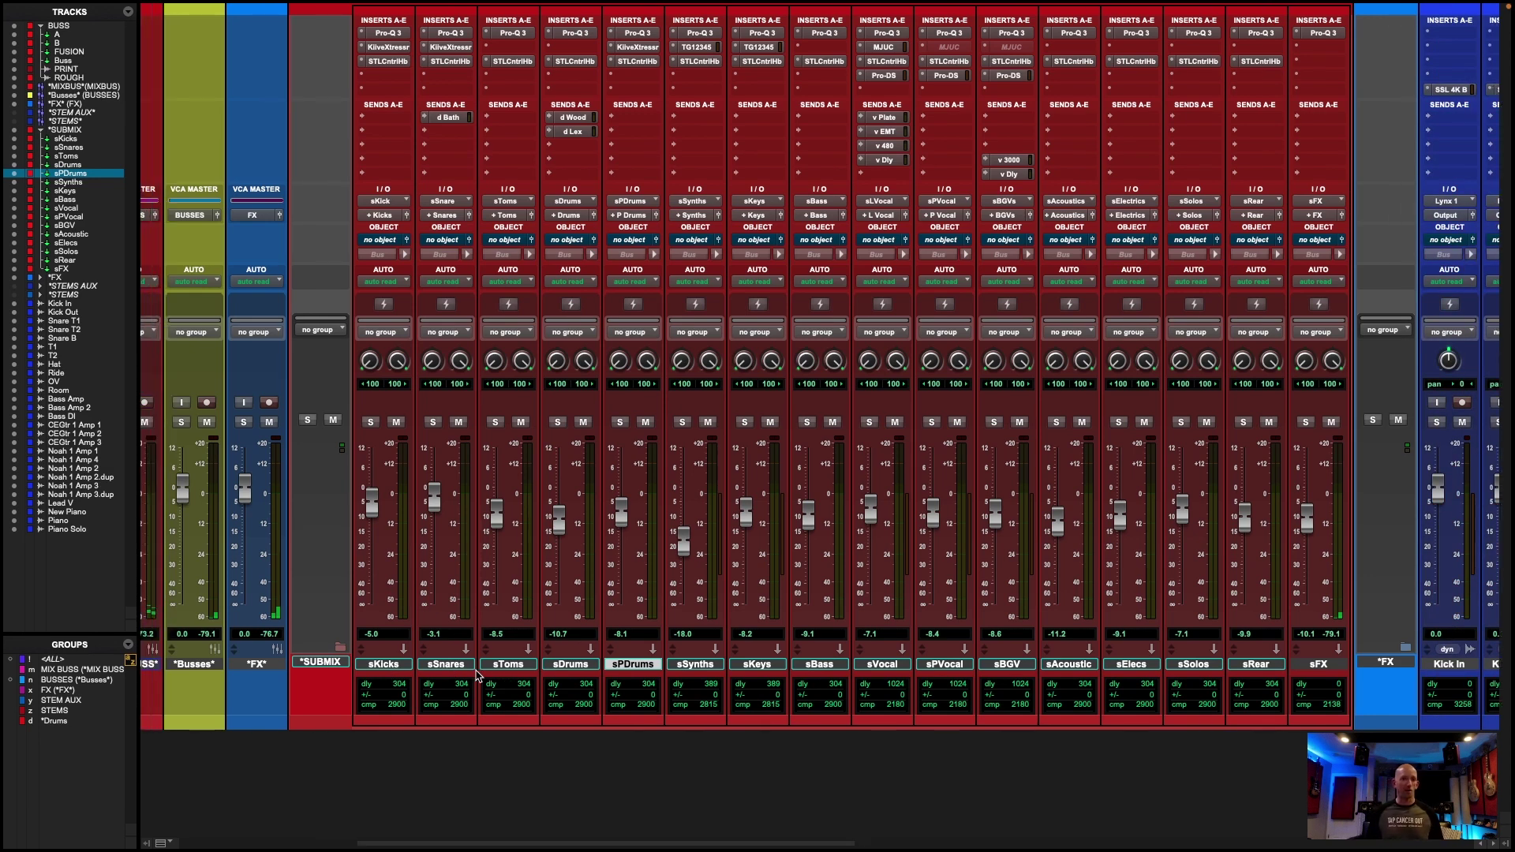
pyautogui.click(384, 667)
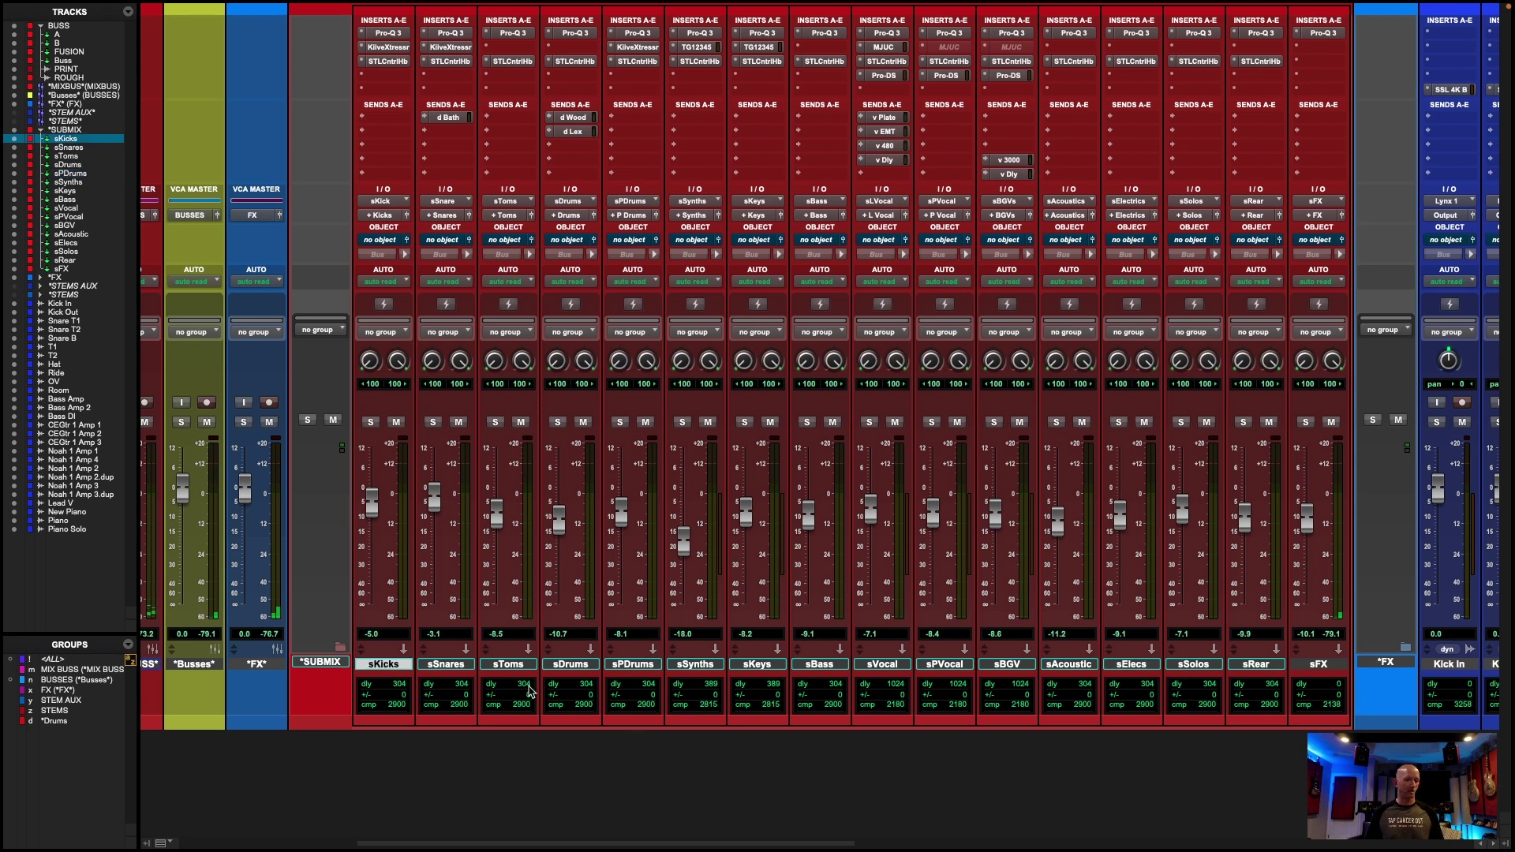
pyautogui.keyDown('shift'); pyautogui.click(629, 666); pyautogui.keyUp('shift')
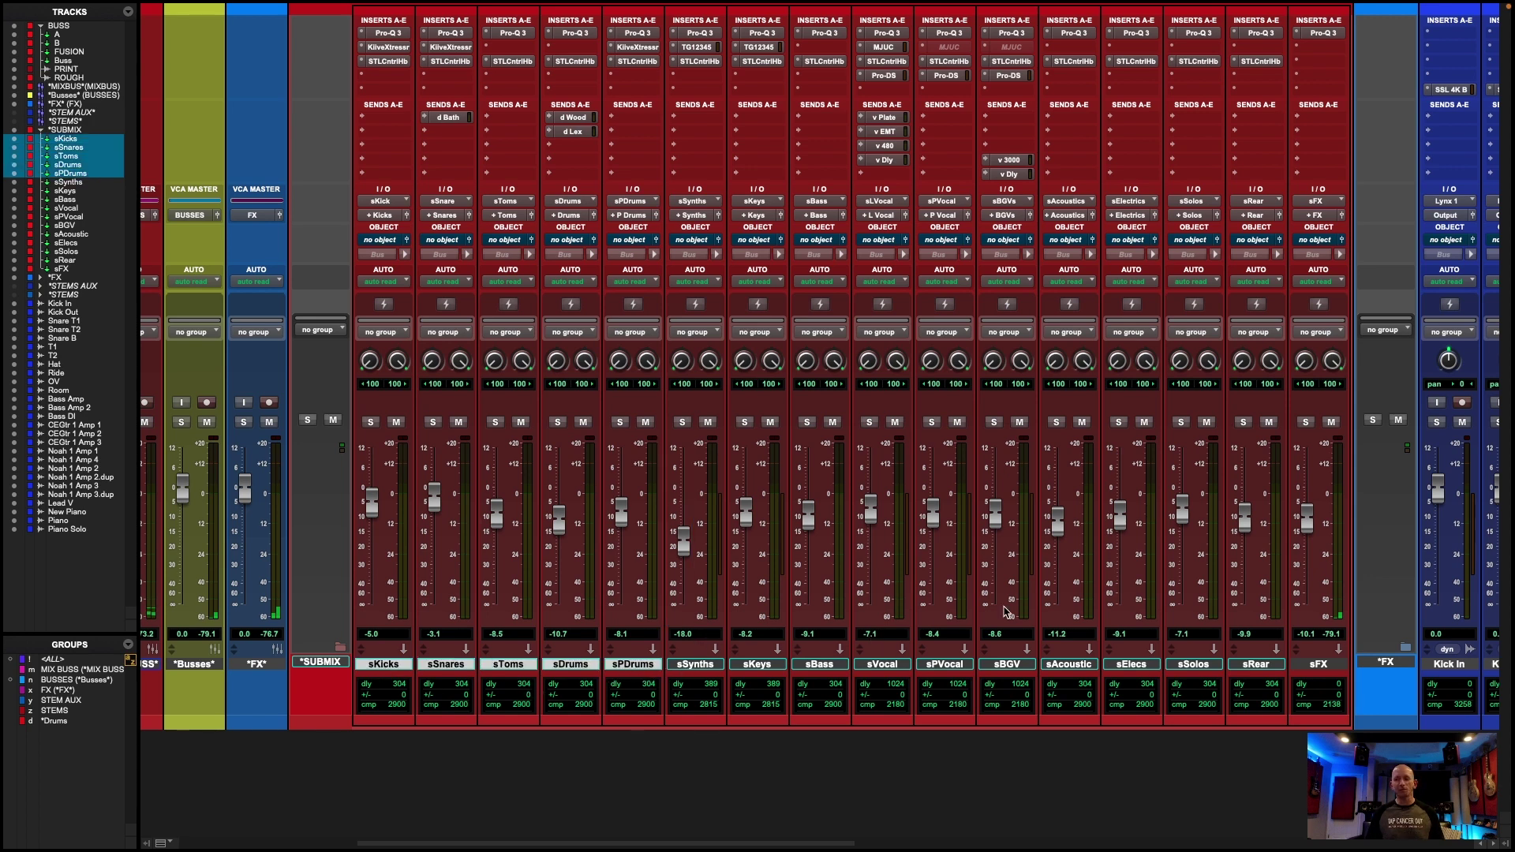
# Scroll across the mixer to review the sKicks–sFX aux strips and their Pro-Q 3 inserts.
pyautogui.hscroll(5, 947, 540)
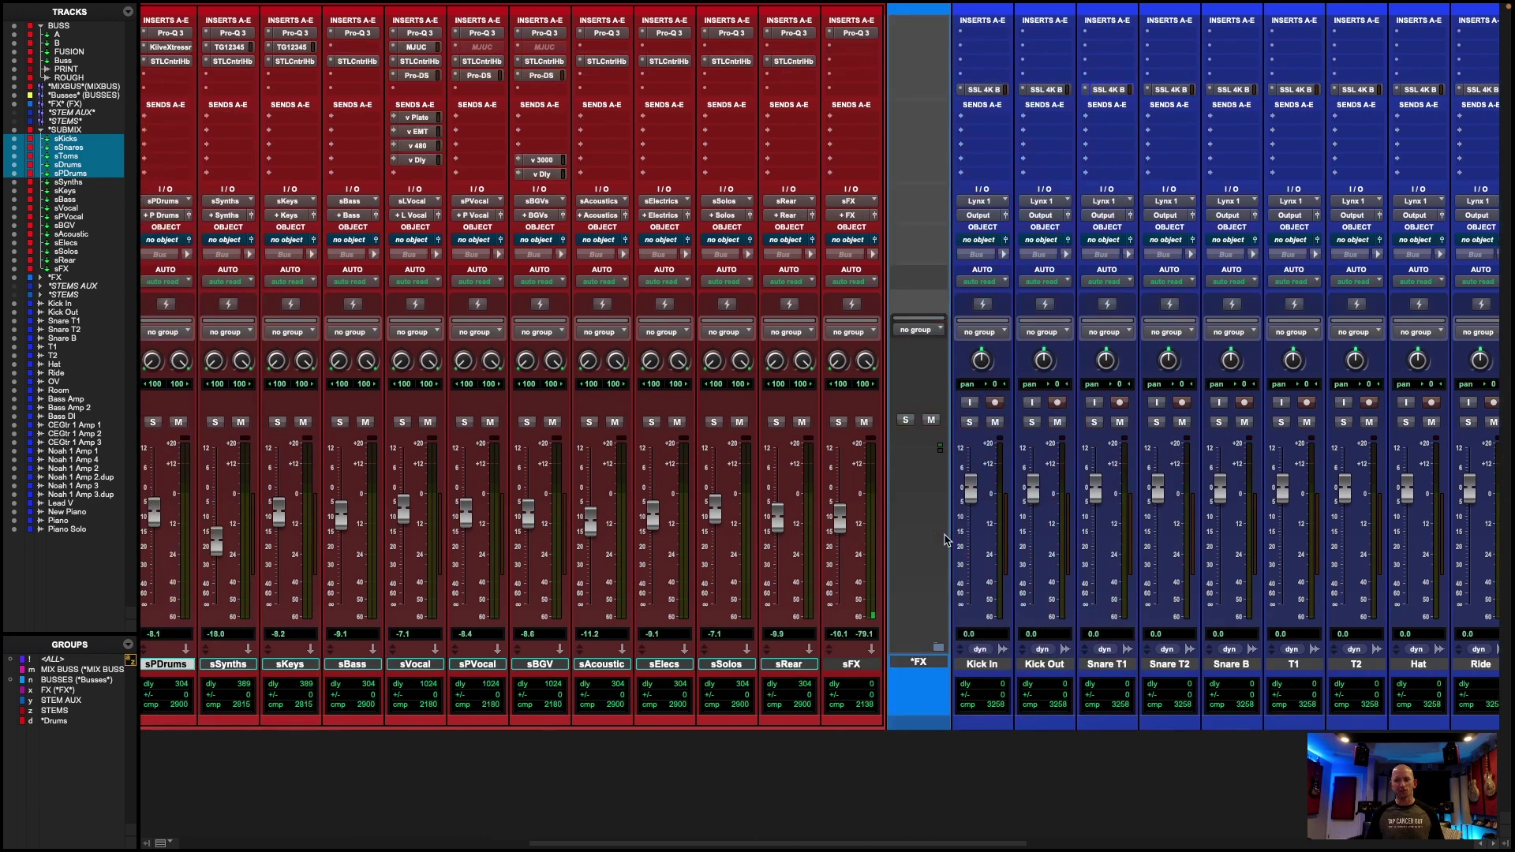
pyautogui.hscroll(-2, 952, 541)
pyautogui.hscroll(-3, 953, 541)
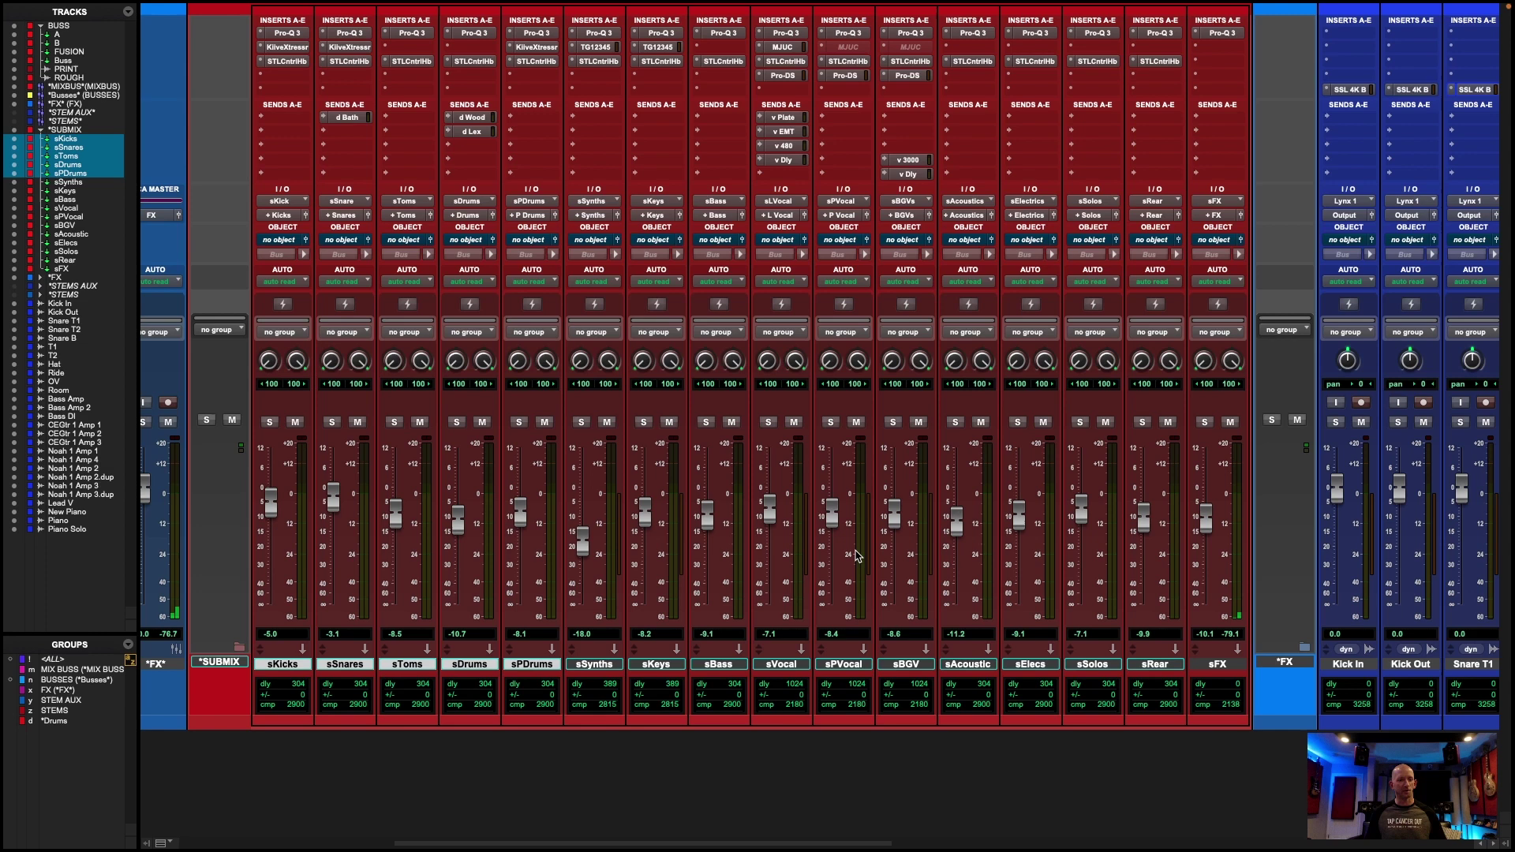
pyautogui.hscroll(-8, 604, 595)
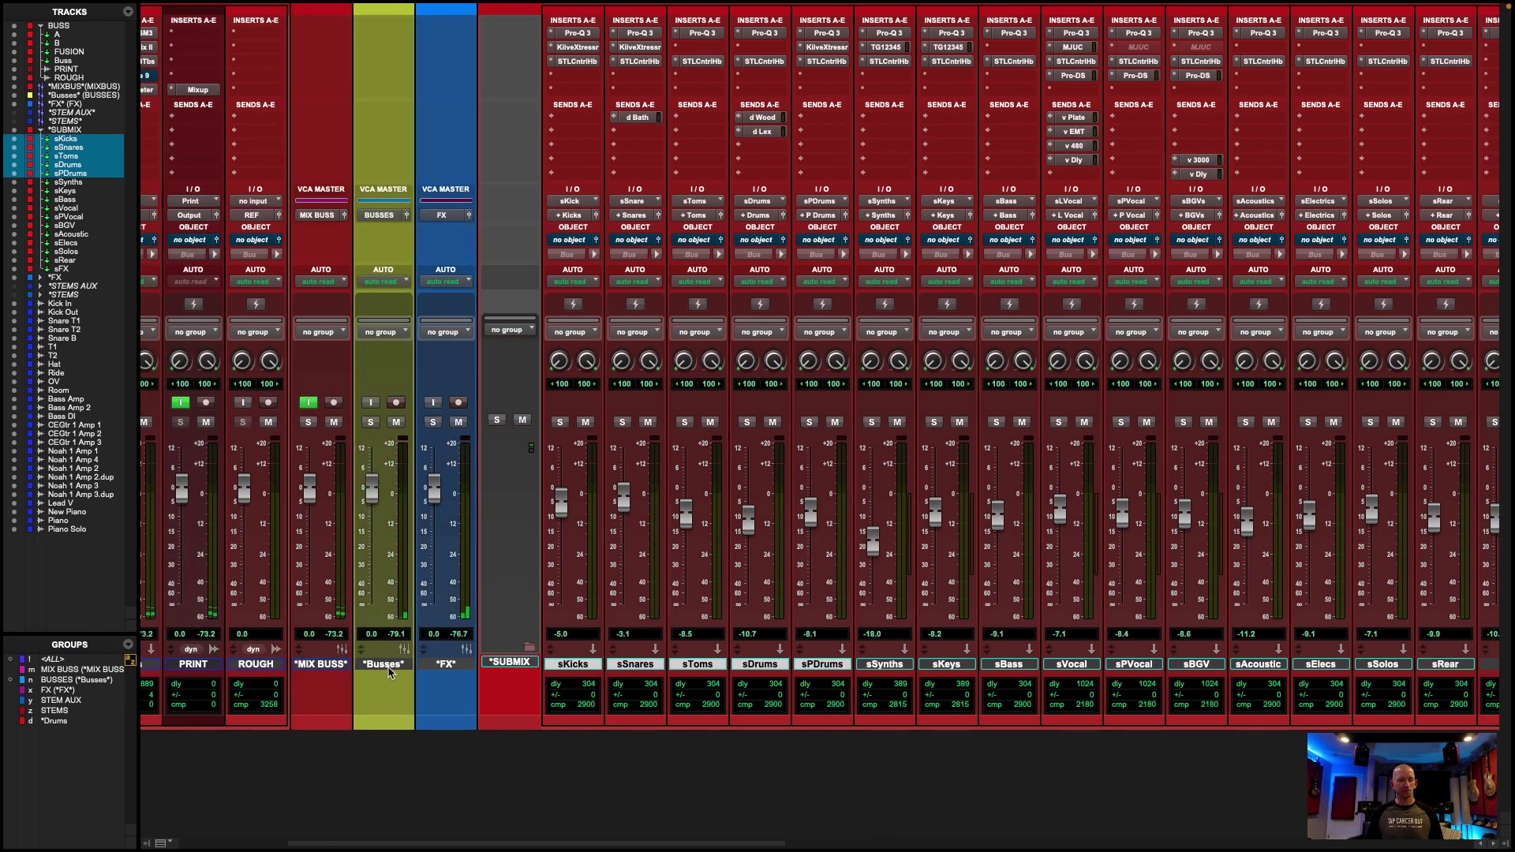
pyautogui.hscroll(3, 742, 678)
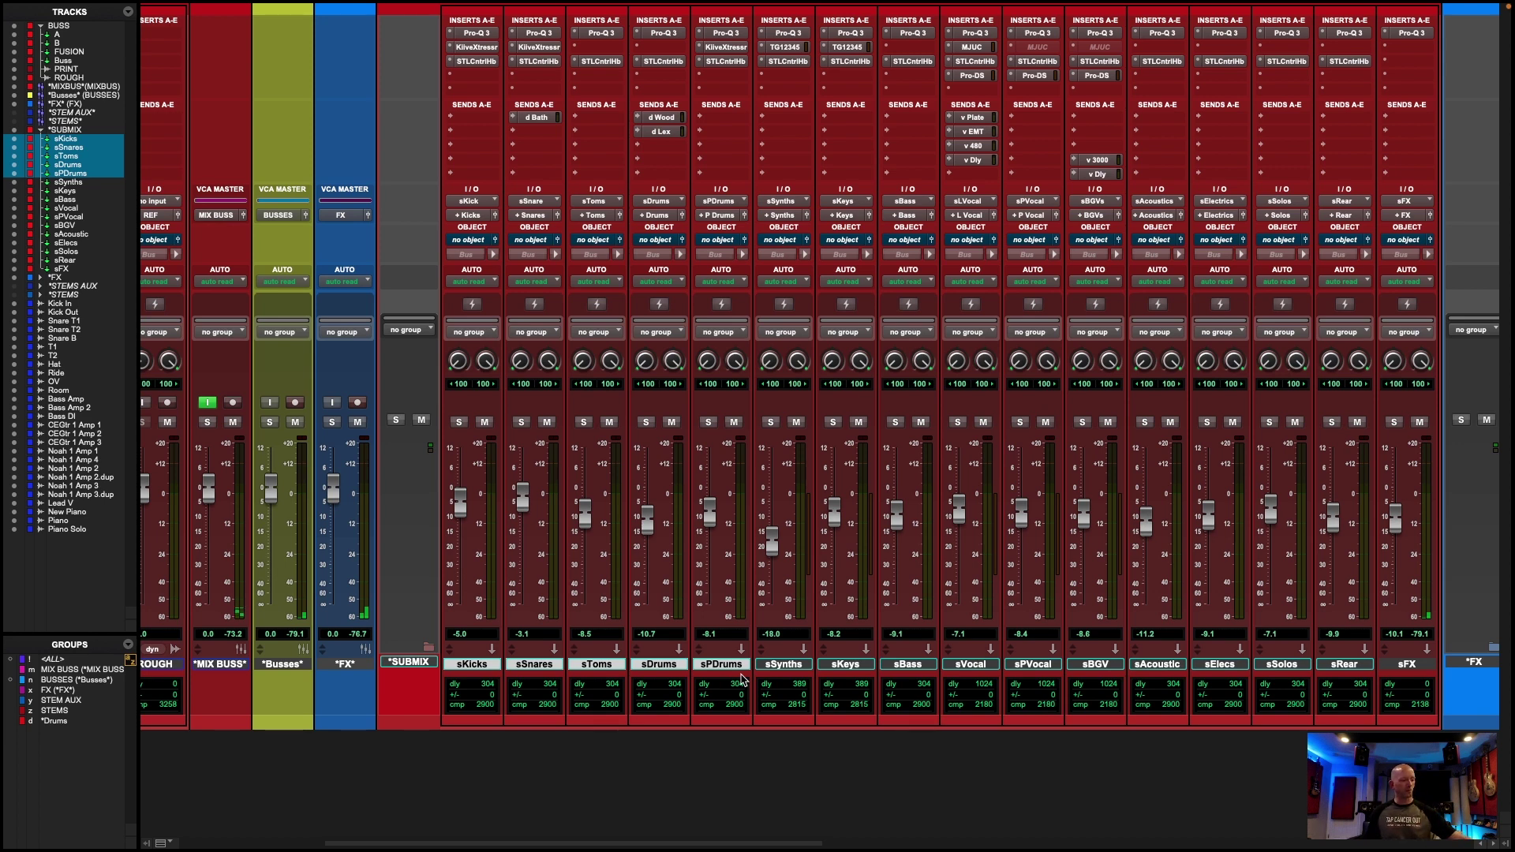
pyautogui.hscroll(10, 790, 663)
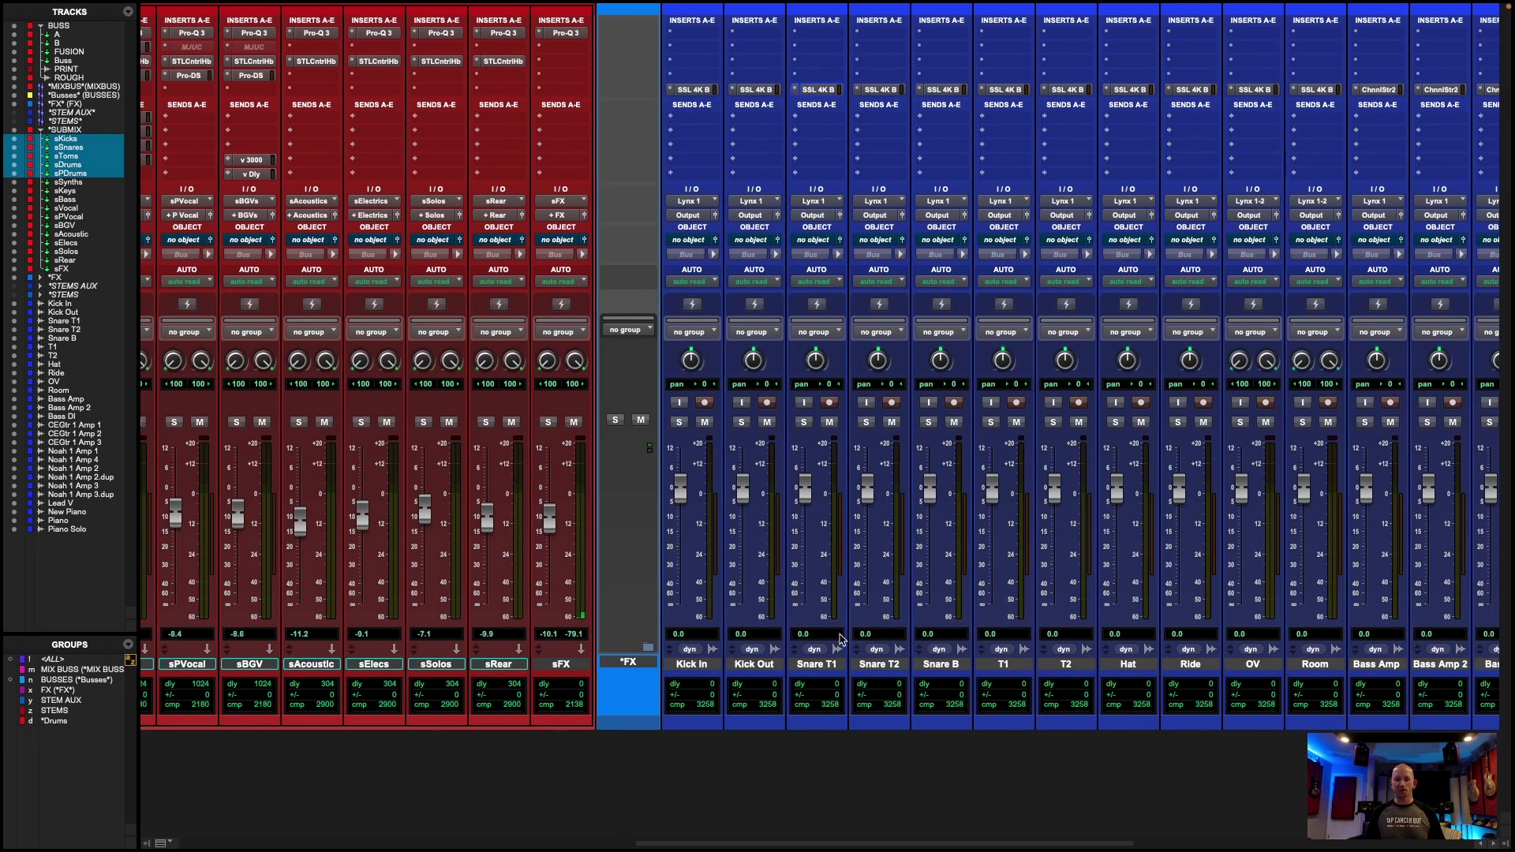
pyautogui.click(692, 664)
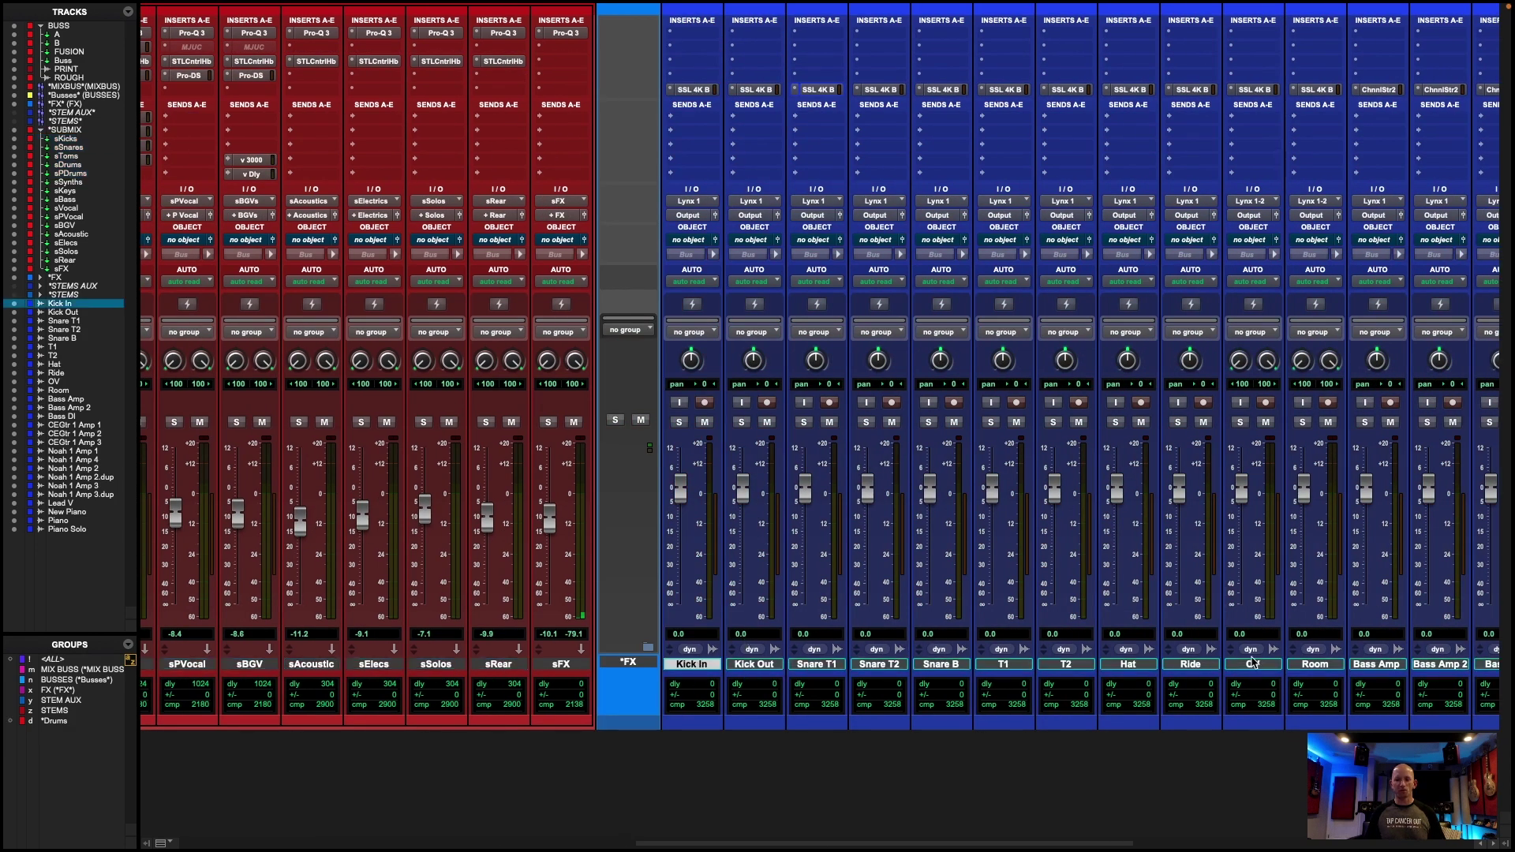
pyautogui.keyDown('shift'); pyautogui.click(1326, 665); pyautogui.keyUp('shift')
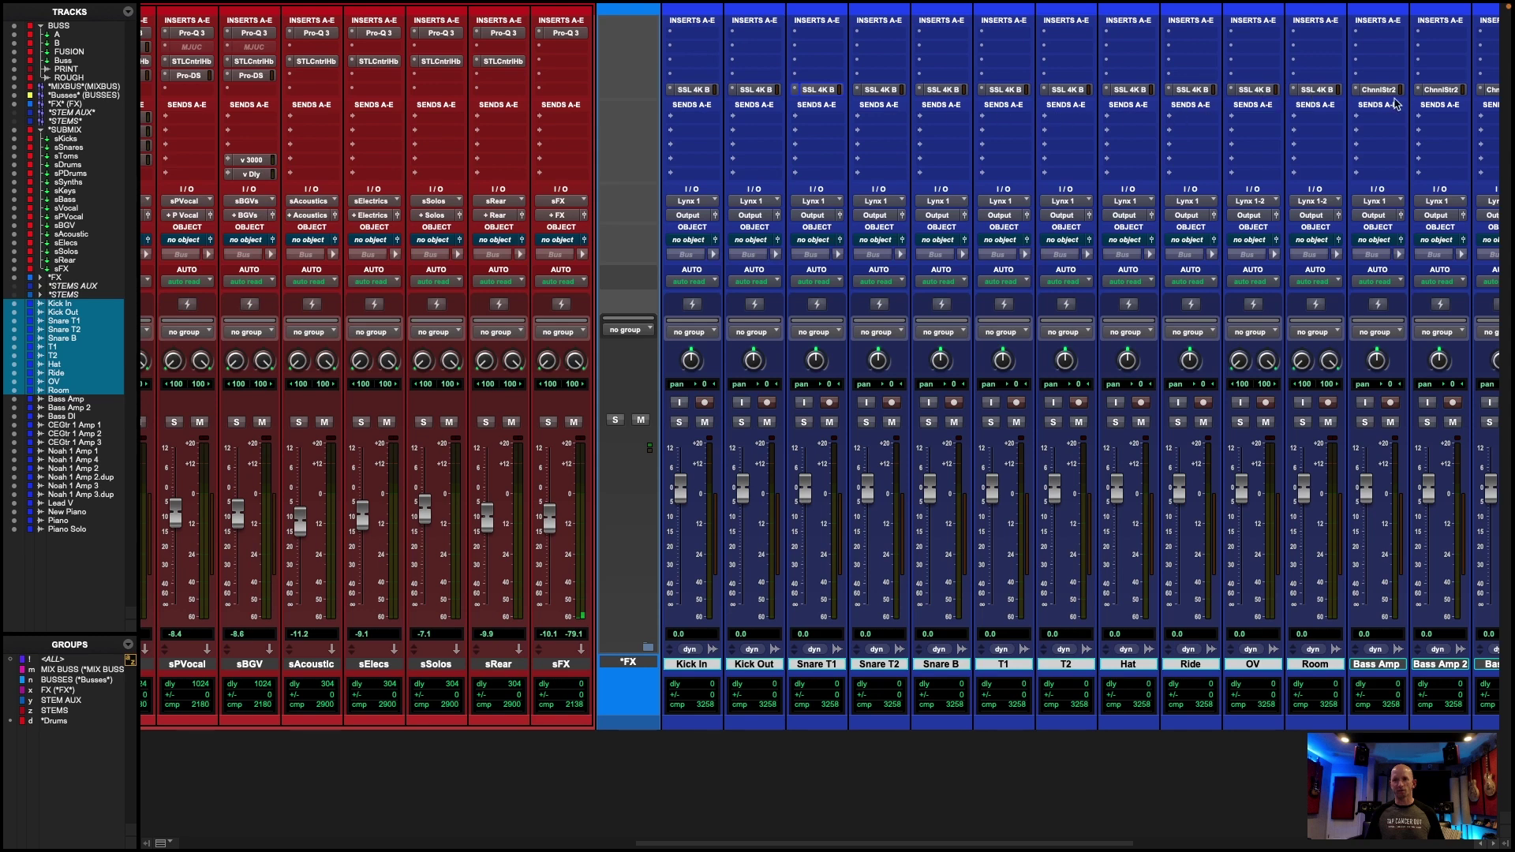
pyautogui.hscroll(-6, 728, 363)
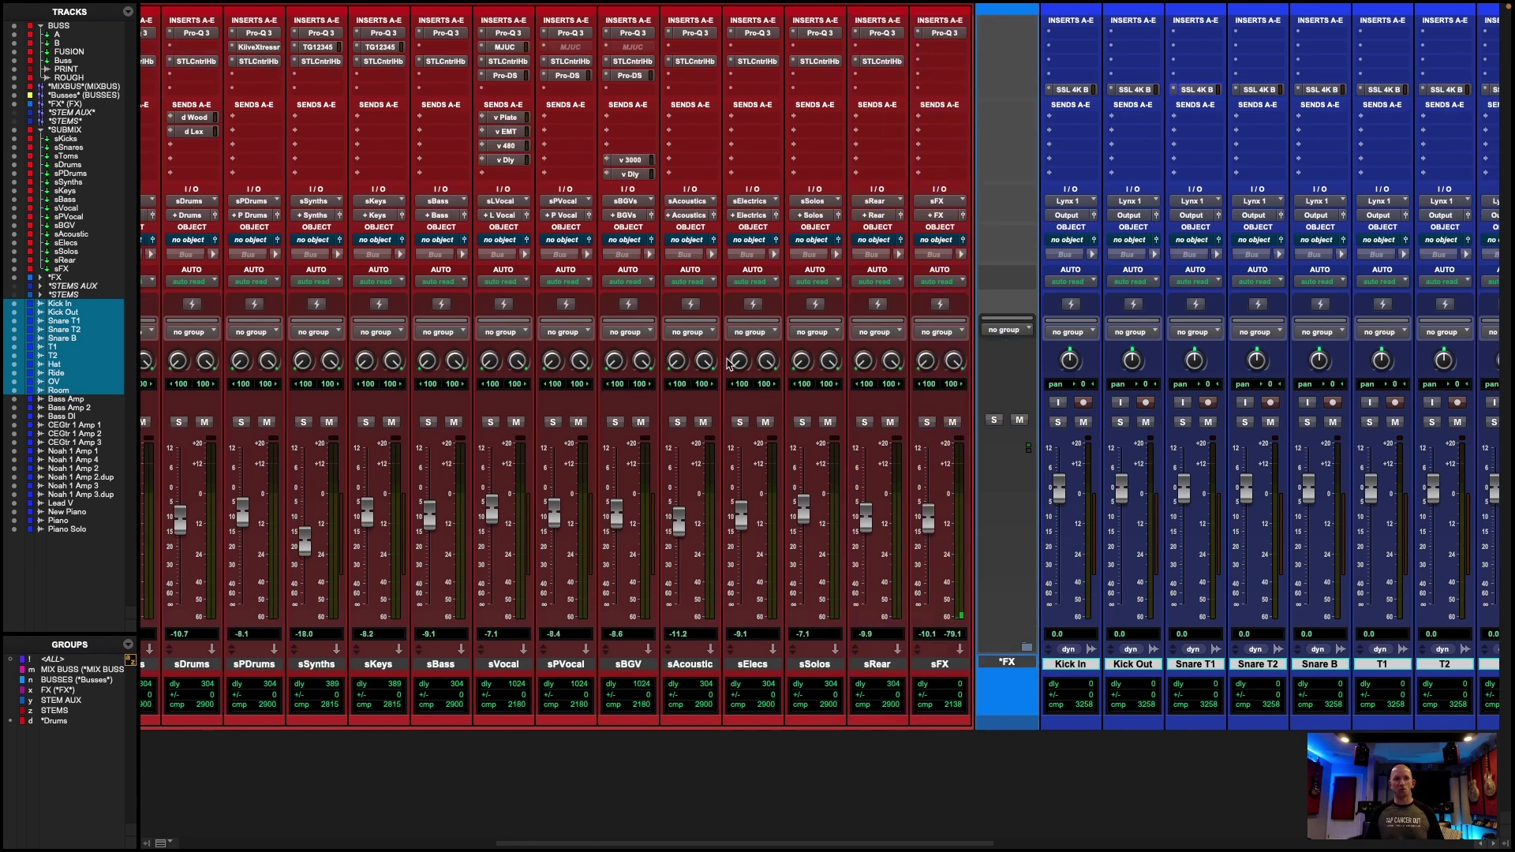
pyautogui.hscroll(-3, 727, 363)
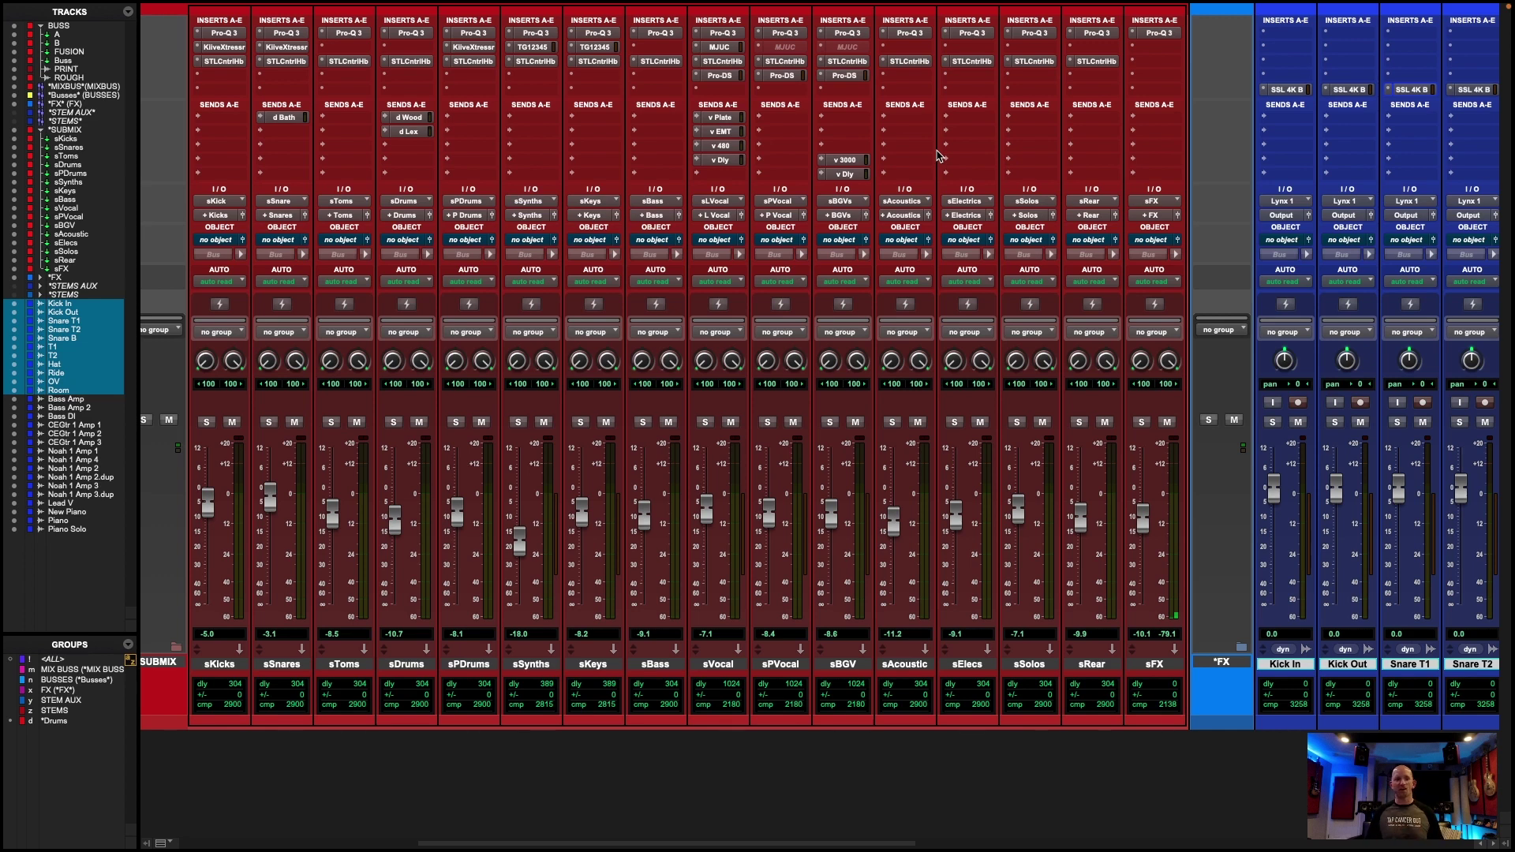
pyautogui.click(229, 667)
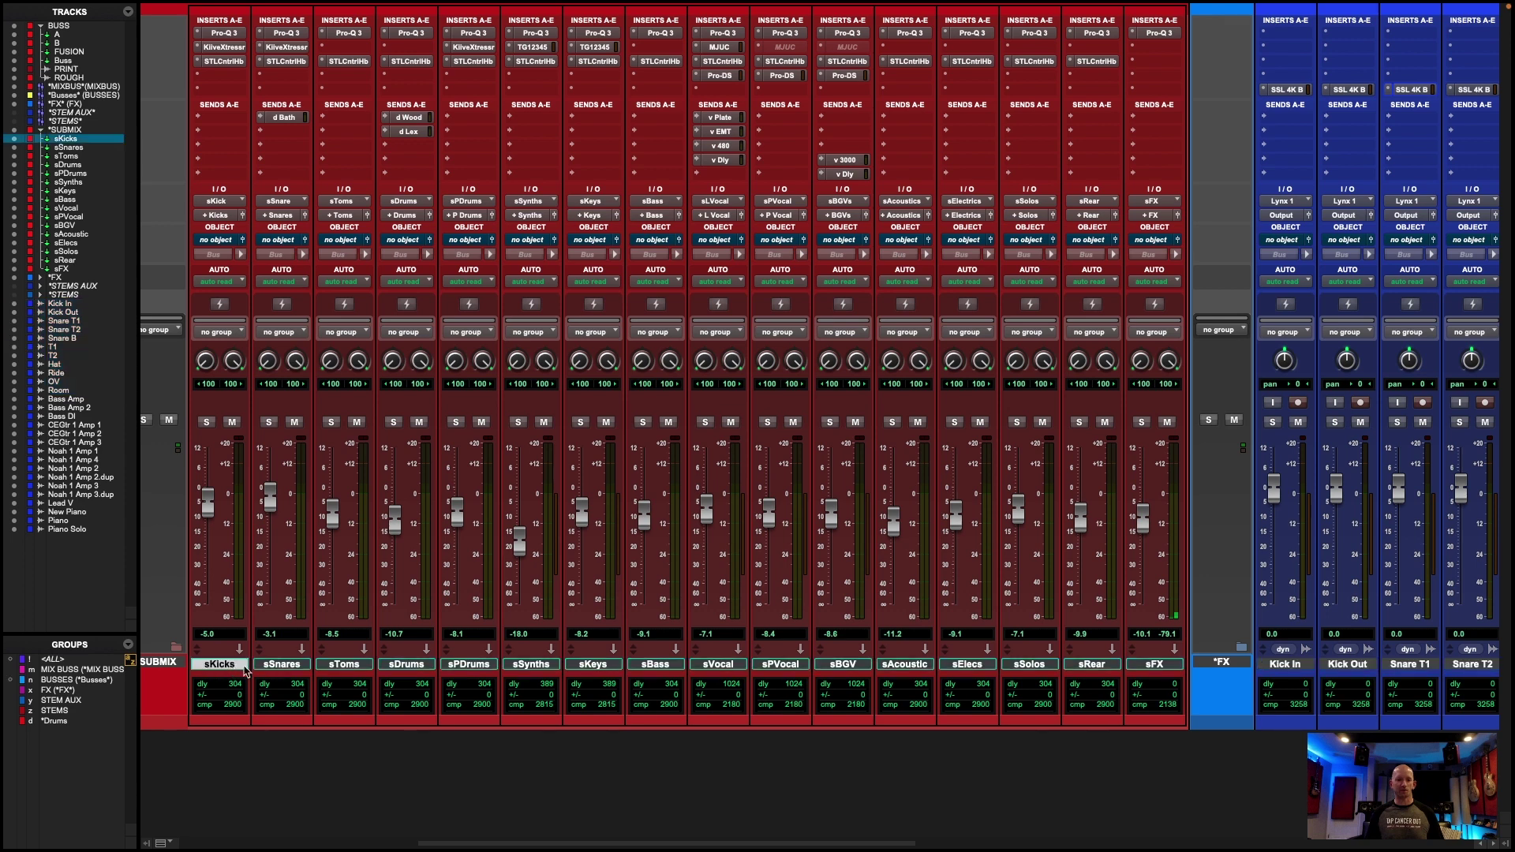
pyautogui.hscroll(10, 1037, 635)
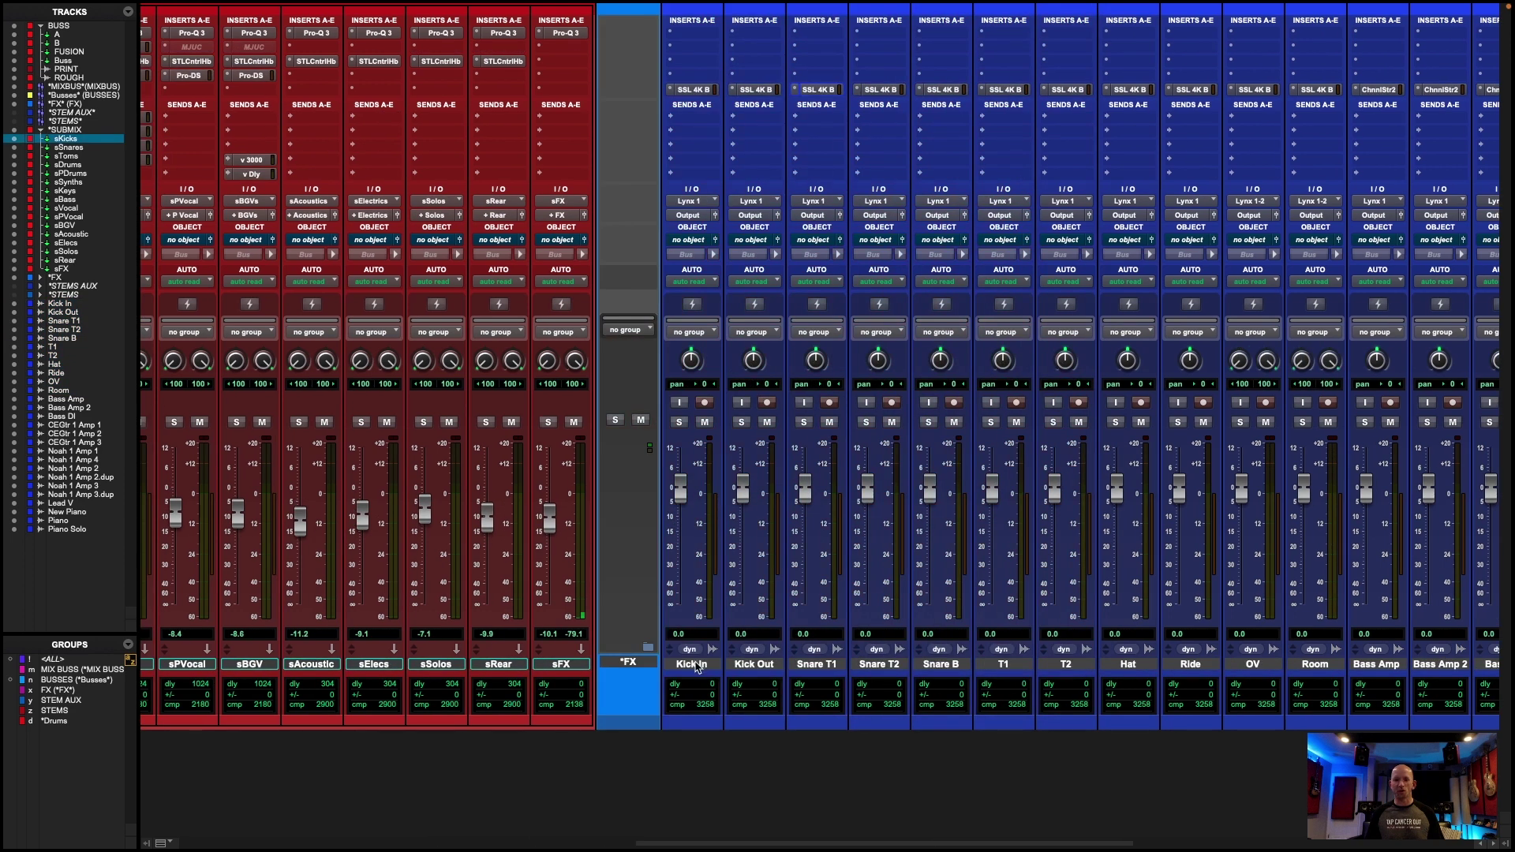
# Select Kick In and browse its output routing choices without changing anything.
pyautogui.click(704, 666)
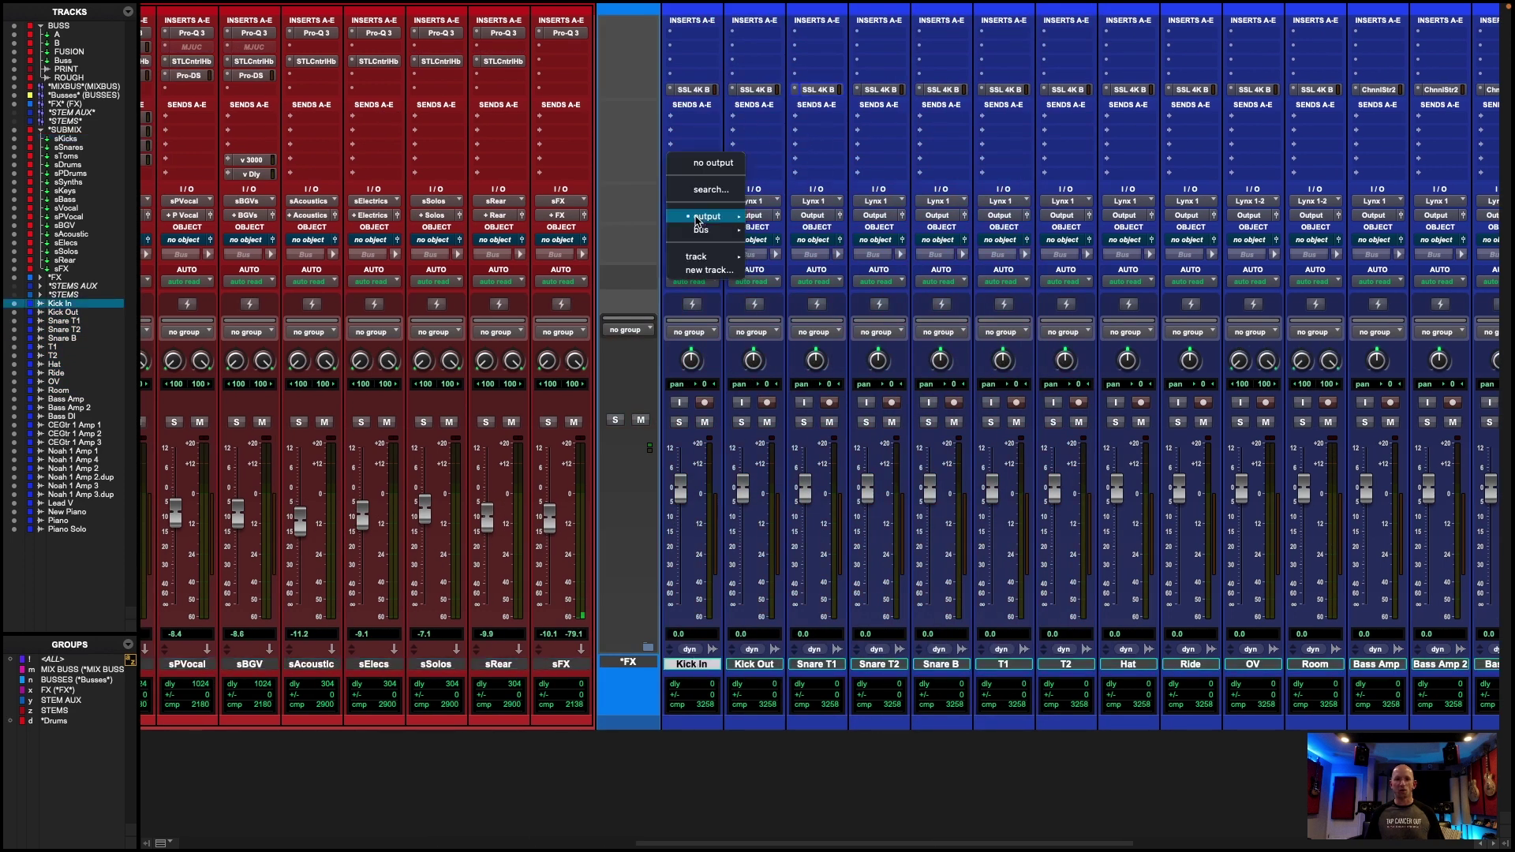
pyautogui.click(700, 216)
pyautogui.moveTo(703, 233)
pyautogui.moveTo(806, 236)
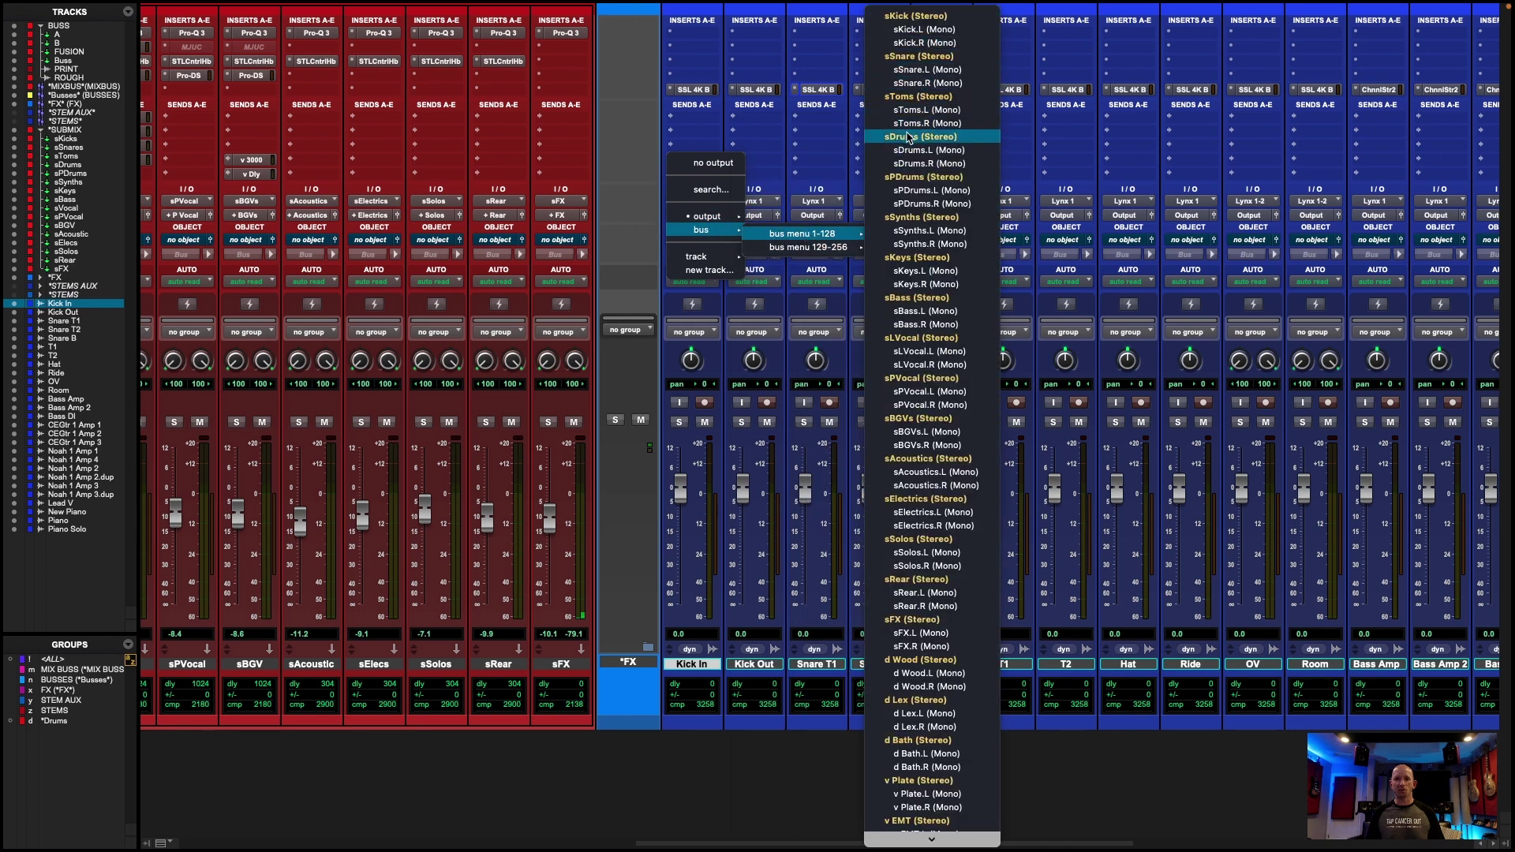
pyautogui.press('Escape')
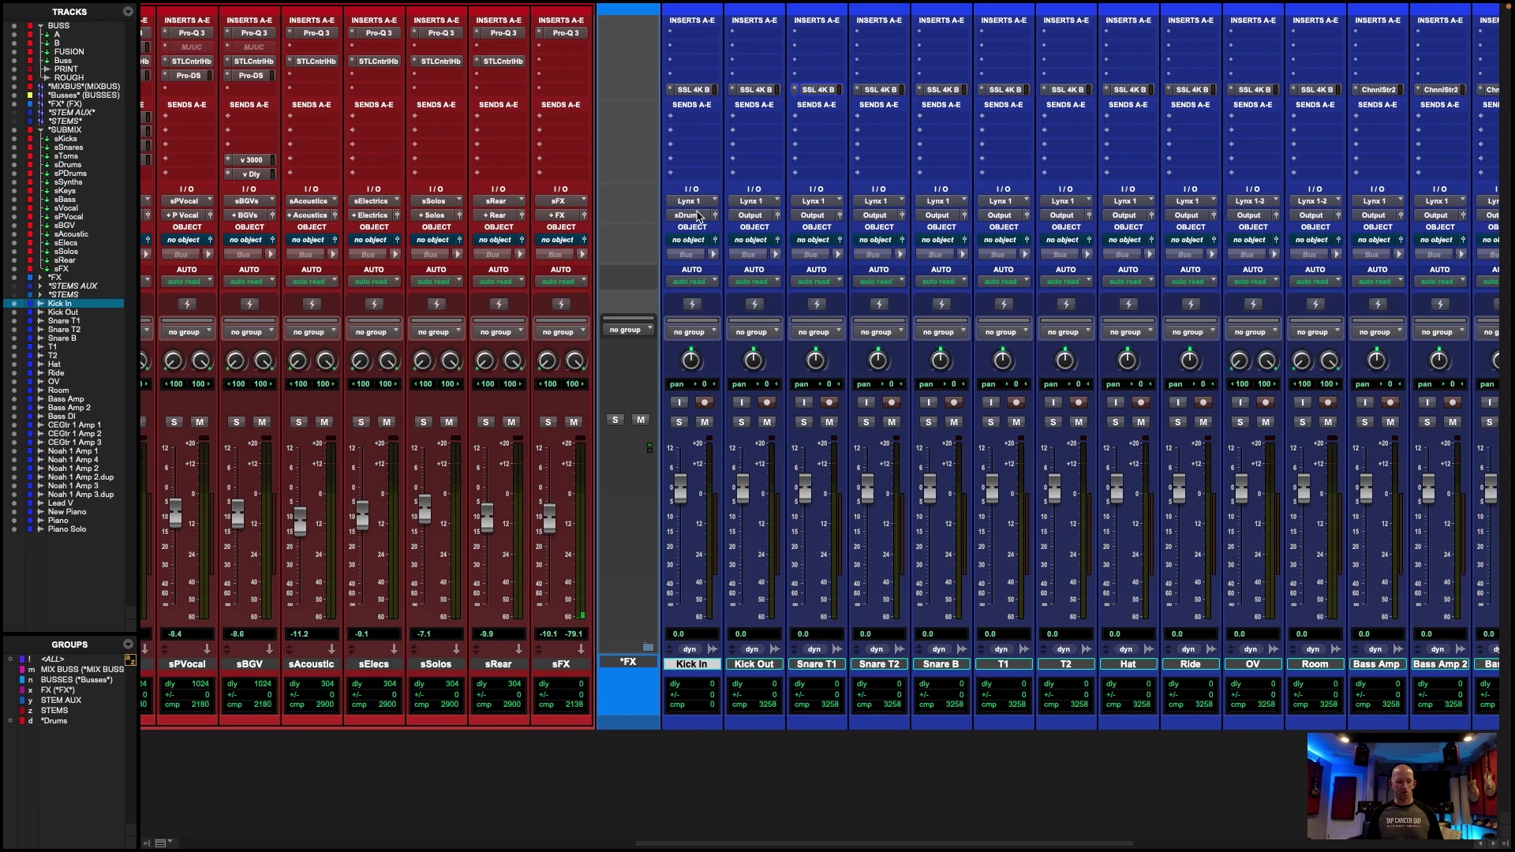
# Add the sKick, sSnare, sToms and sBass buses as Kick In outputs.
pyautogui.click(698, 215)
pyautogui.moveTo(701, 230)
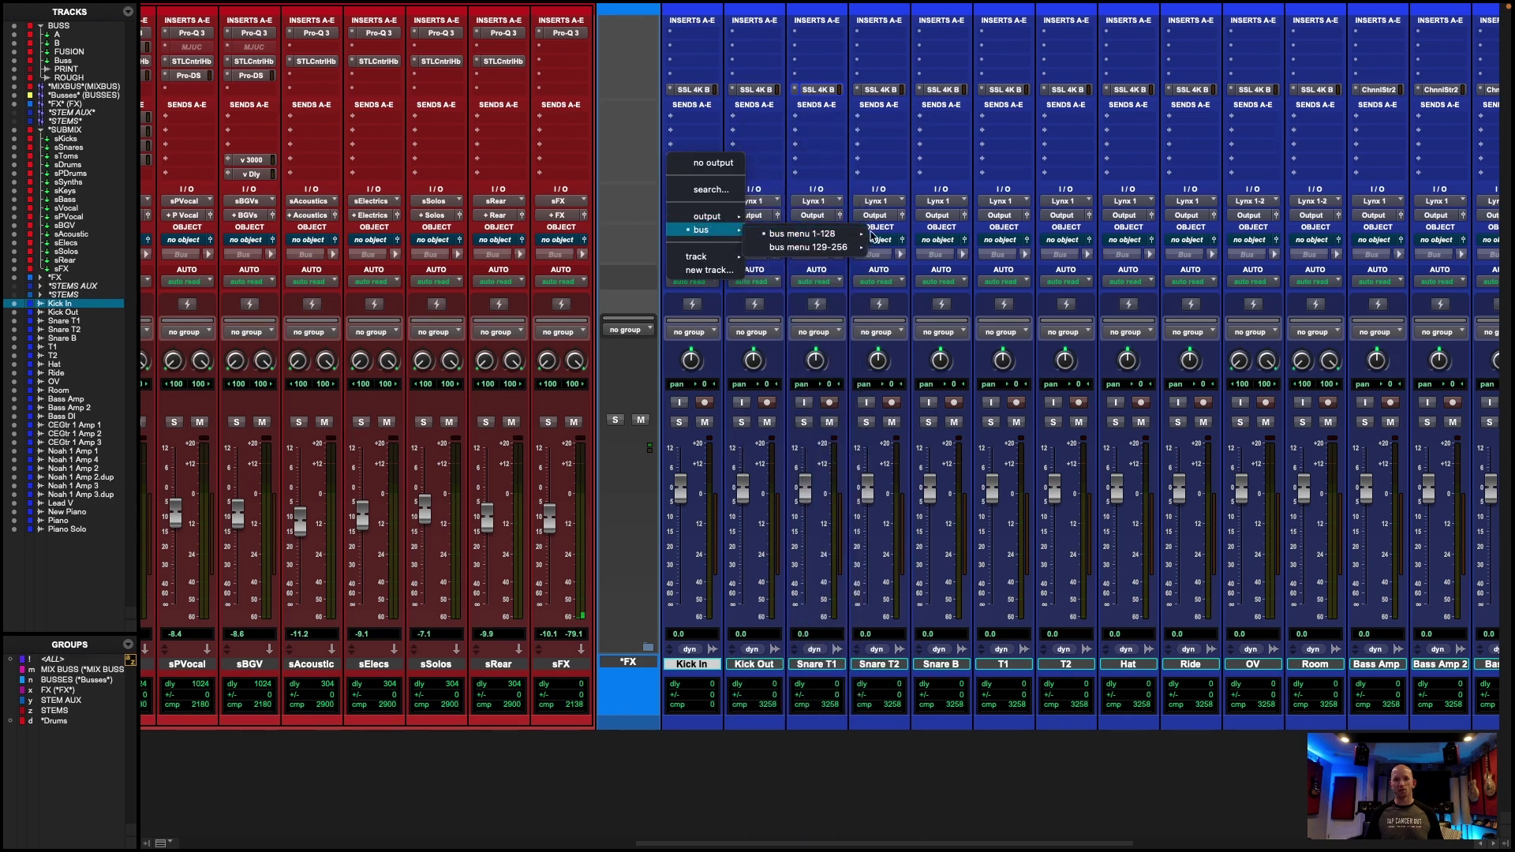
pyautogui.moveTo(856, 242)
pyautogui.keyDown('ctrl'); pyautogui.click(915, 15); pyautogui.keyUp('ctrl')
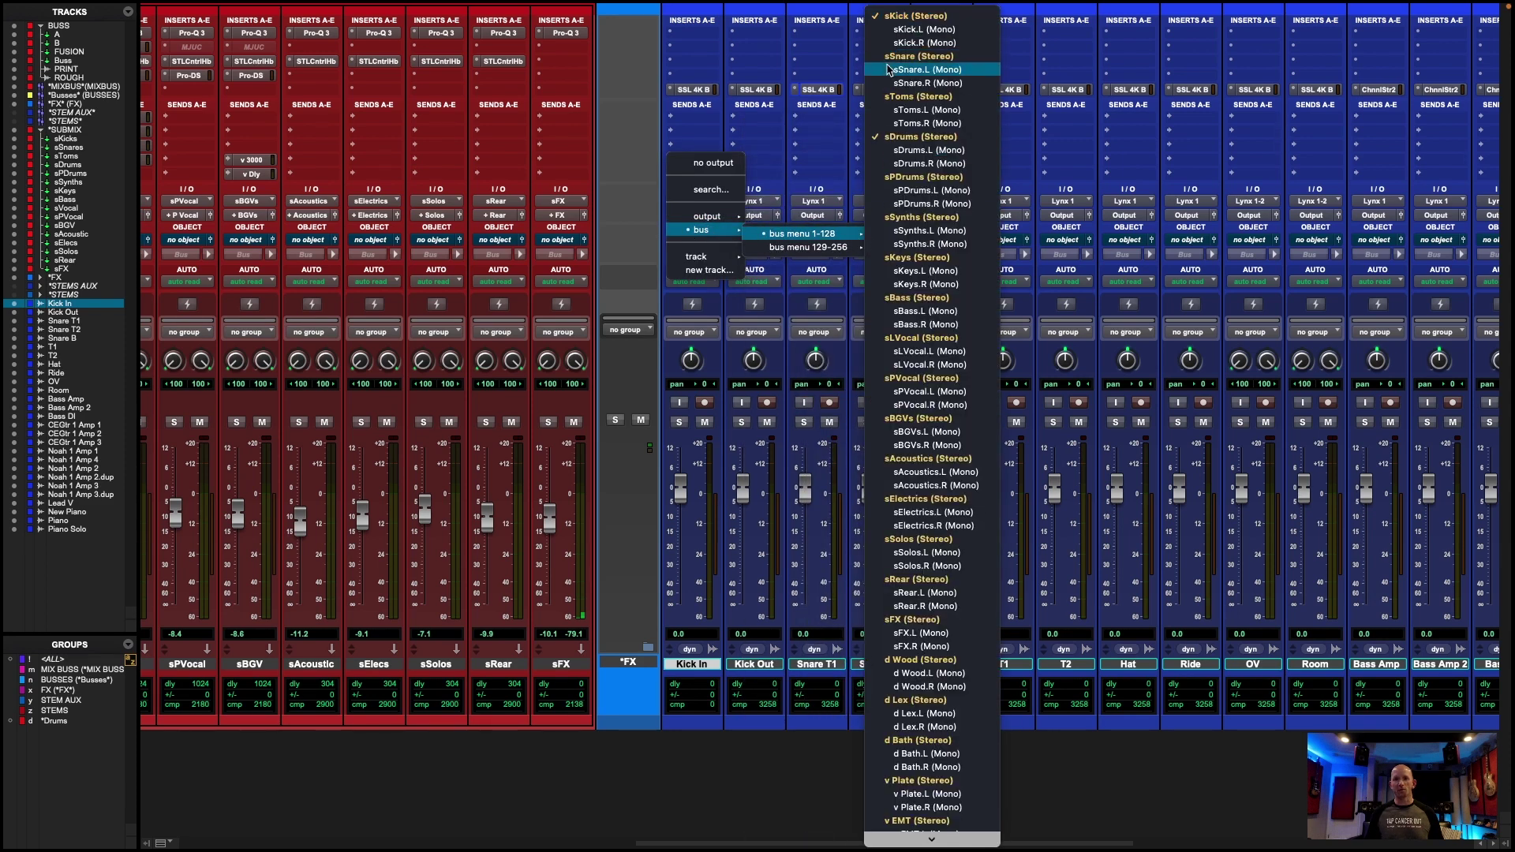
pyautogui.keyDown('ctrl'); pyautogui.click(917, 56); pyautogui.keyUp('ctrl')
pyautogui.keyDown('ctrl'); pyautogui.click(900, 97); pyautogui.keyUp('ctrl')
pyautogui.keyDown('ctrl'); pyautogui.click(886, 298); pyautogui.keyUp('ctrl')
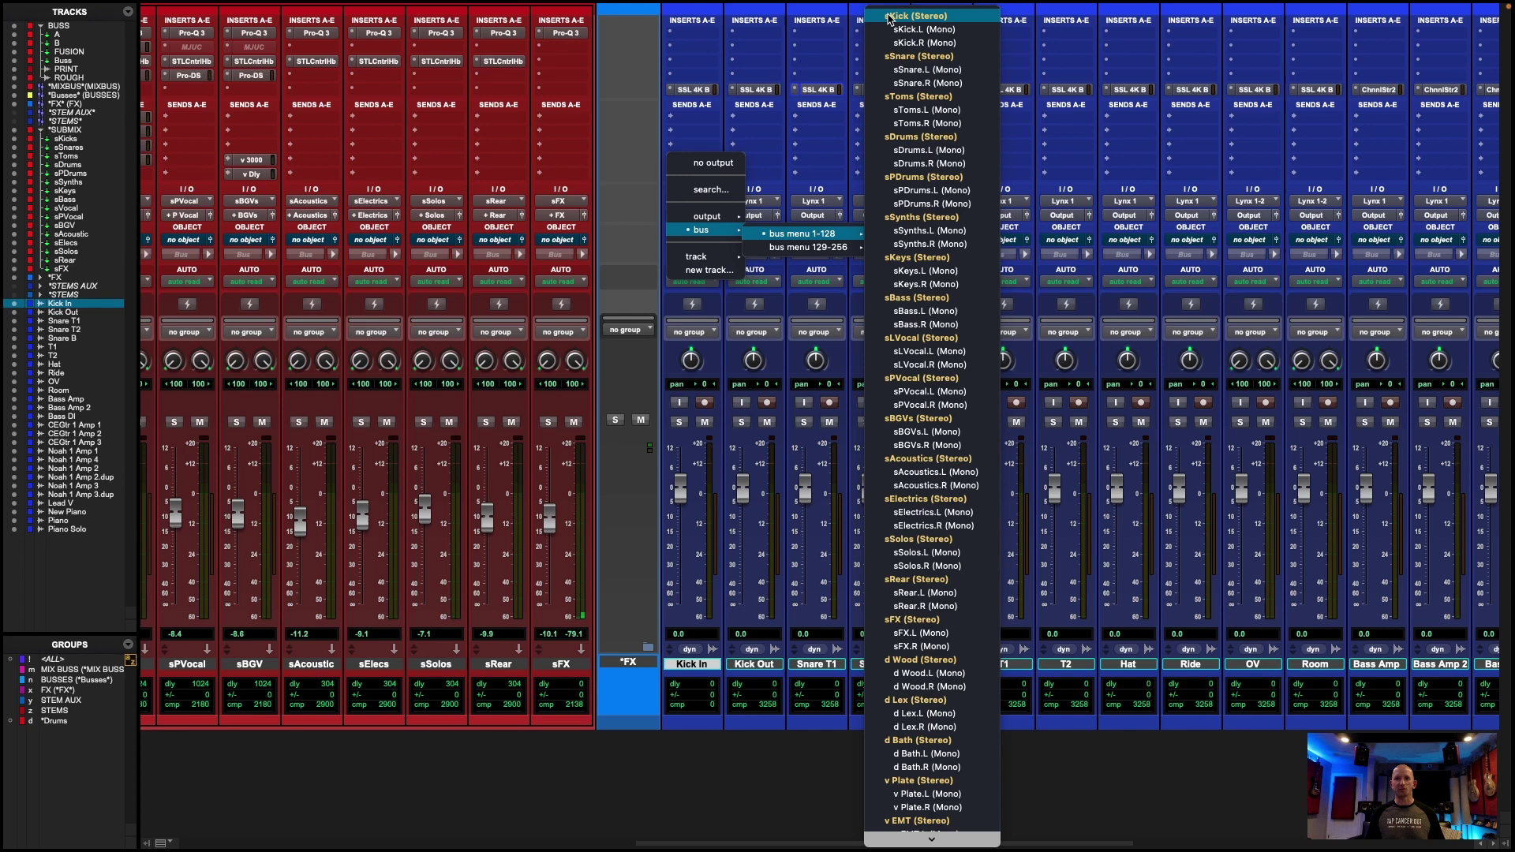
# Disconnect Kick In's output and route it to Output (Stereo) -> MAINS instead.
pyautogui.click(713, 163)
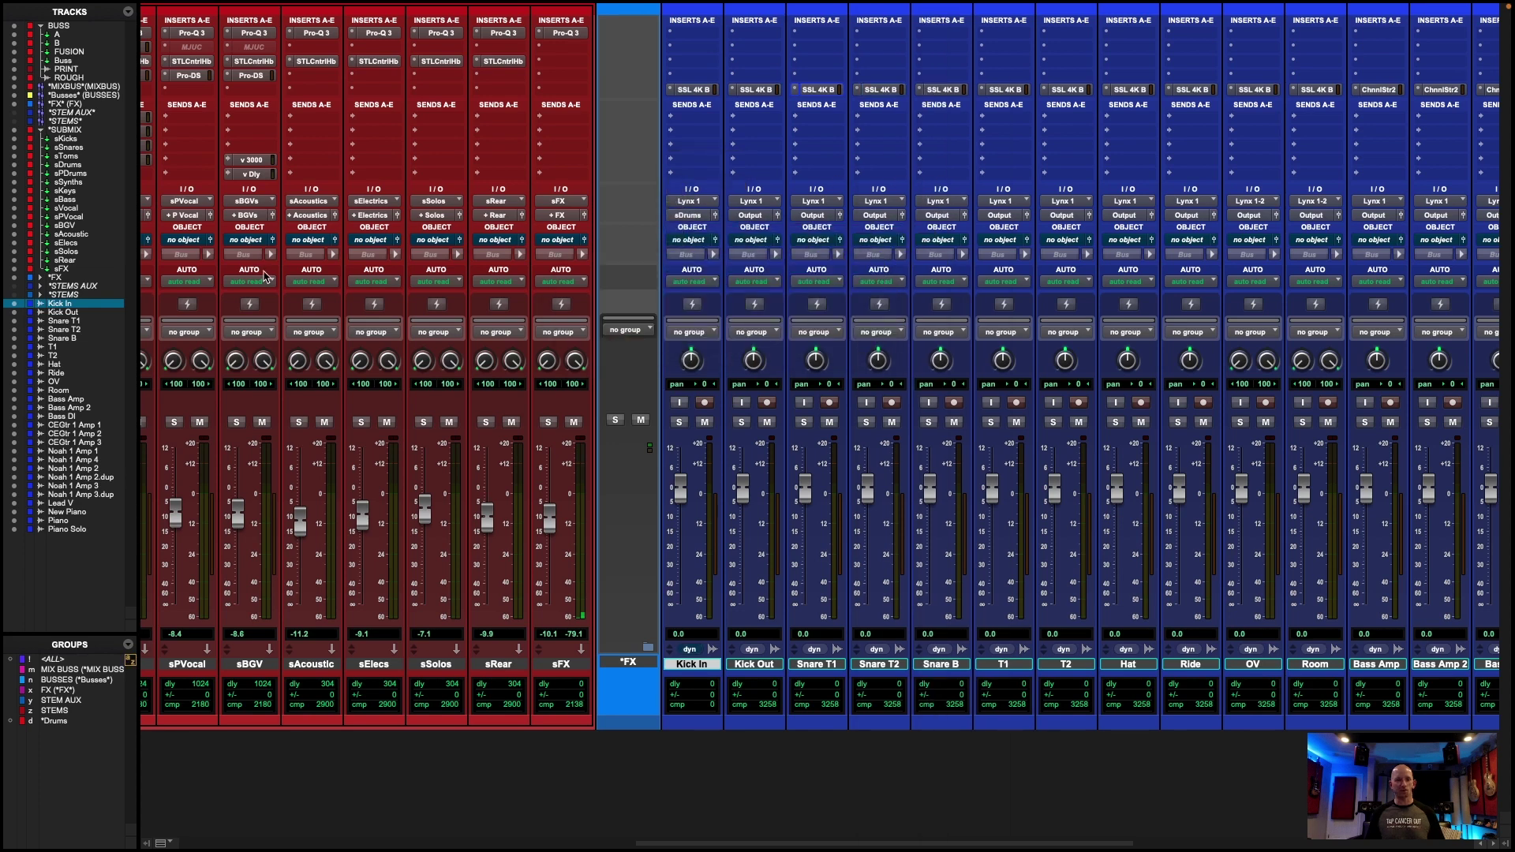
pyautogui.hscroll(-3, 490, 303)
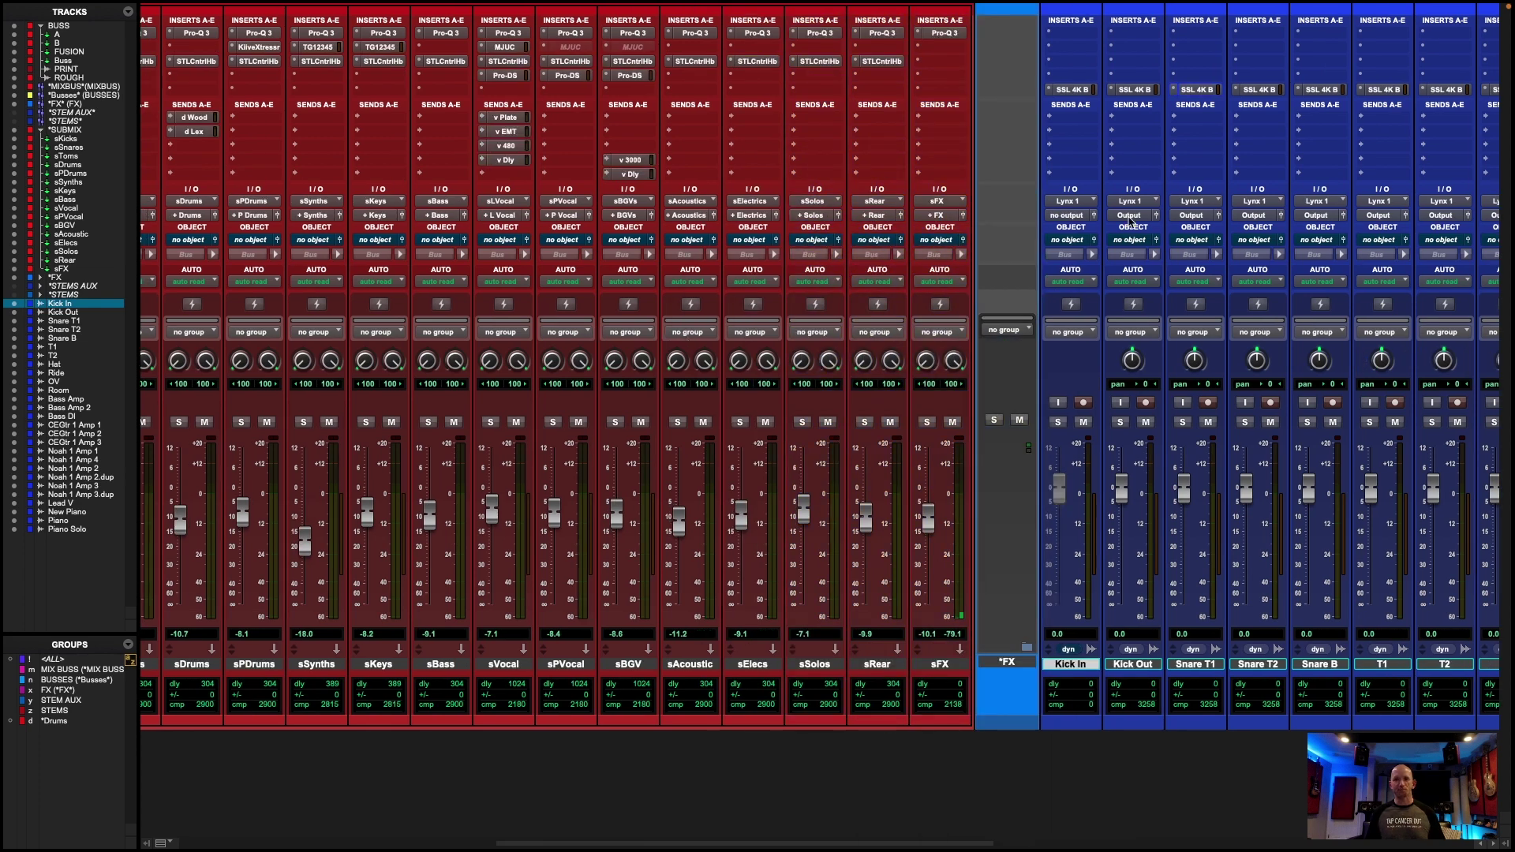
pyautogui.click(1078, 216)
pyautogui.moveTo(1081, 218)
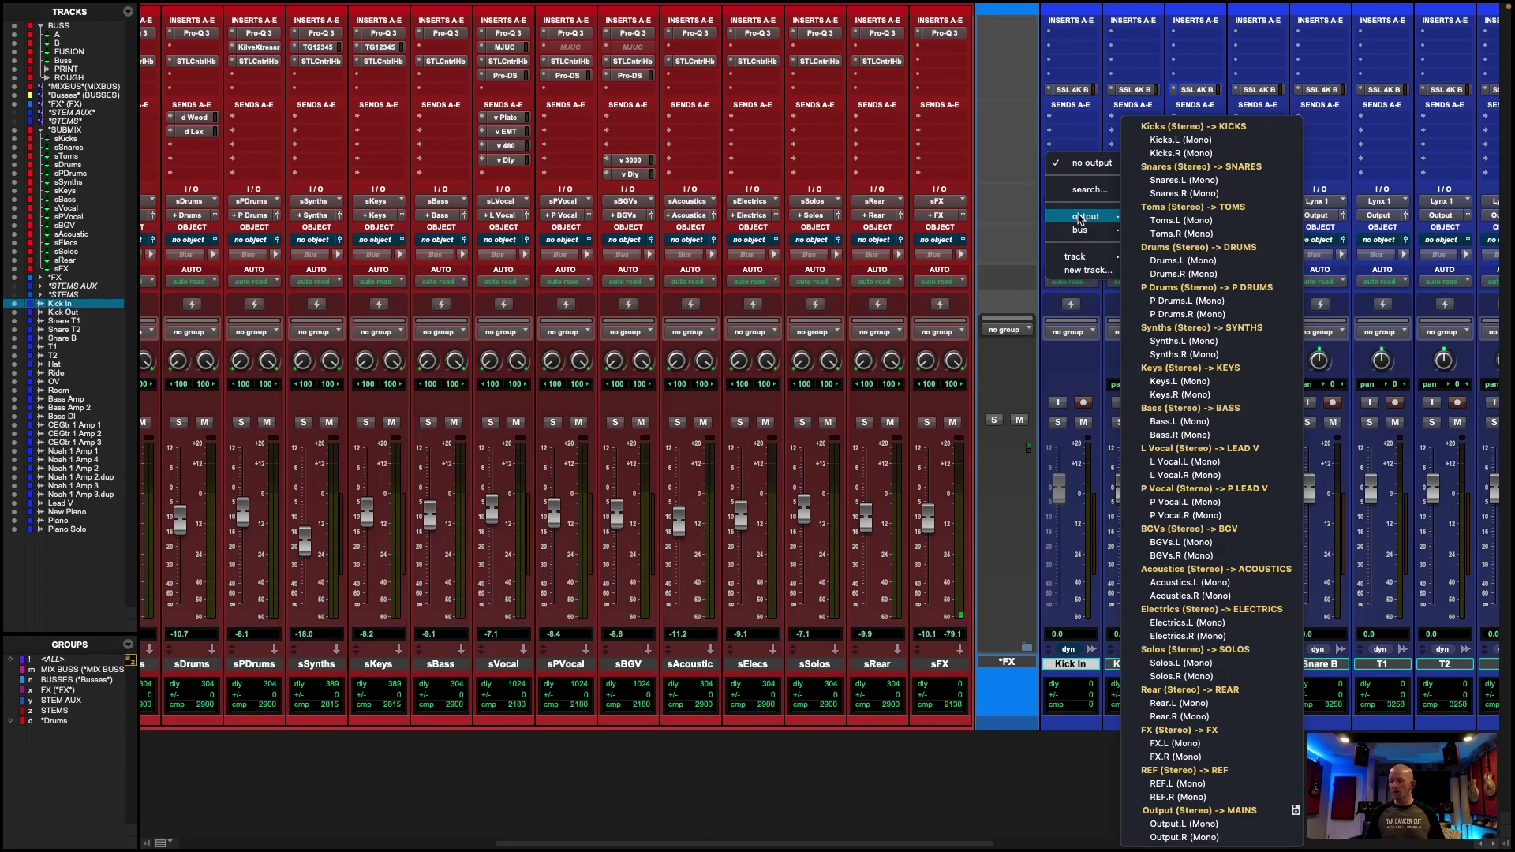
pyautogui.click(1234, 805)
# In the Edit window, shrink the tracks, select Kick In through Room, and delete the old *Drums group.
pyautogui.press('super+equal')
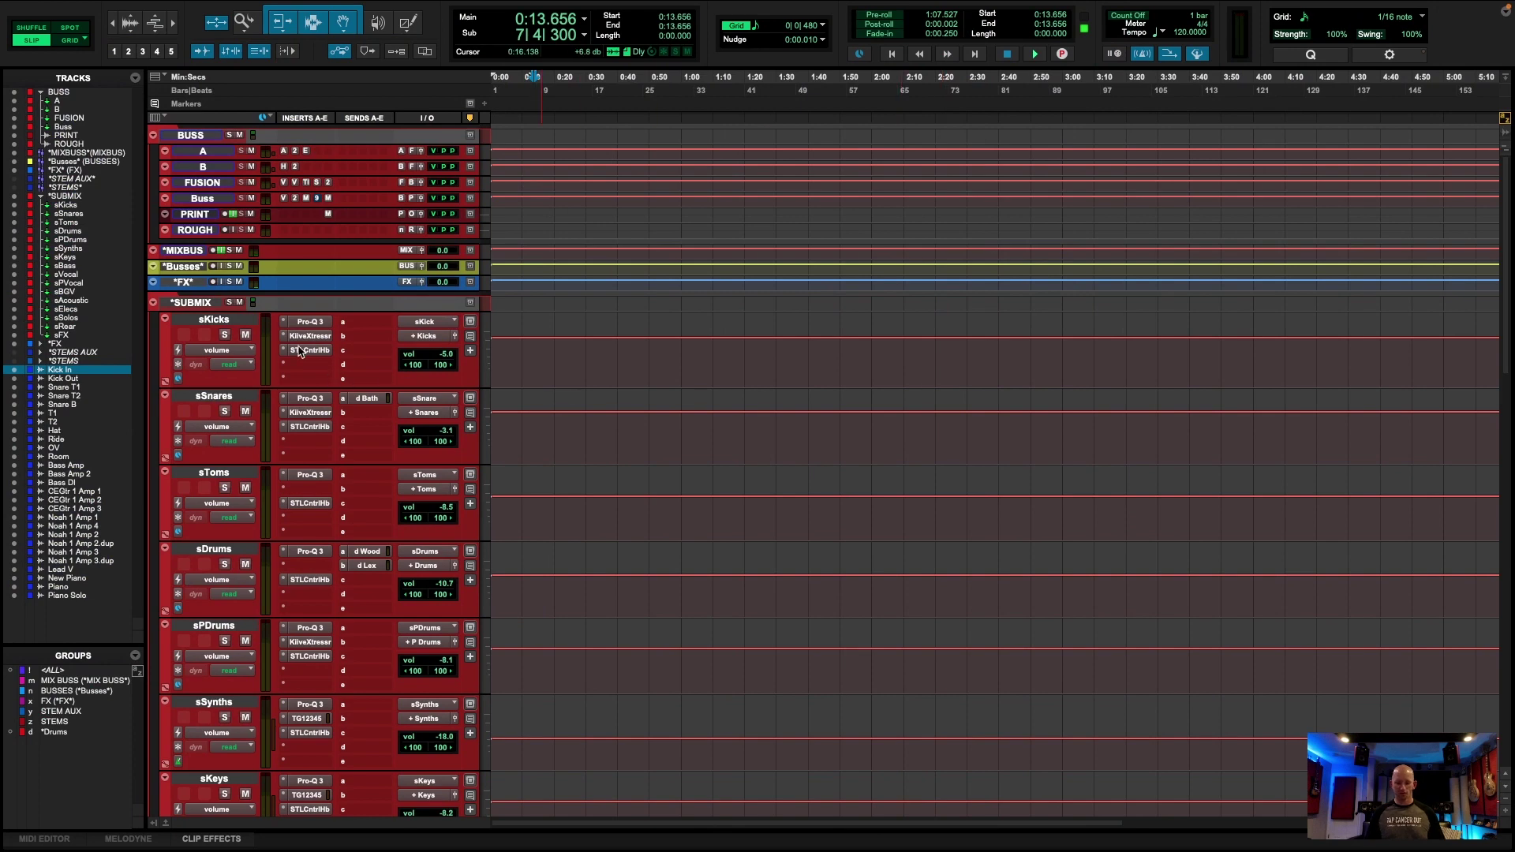
pyautogui.hotkey('ctrl', 'alt', 'Down')
pyautogui.hotkey('ctrl', 'alt', 'Down')
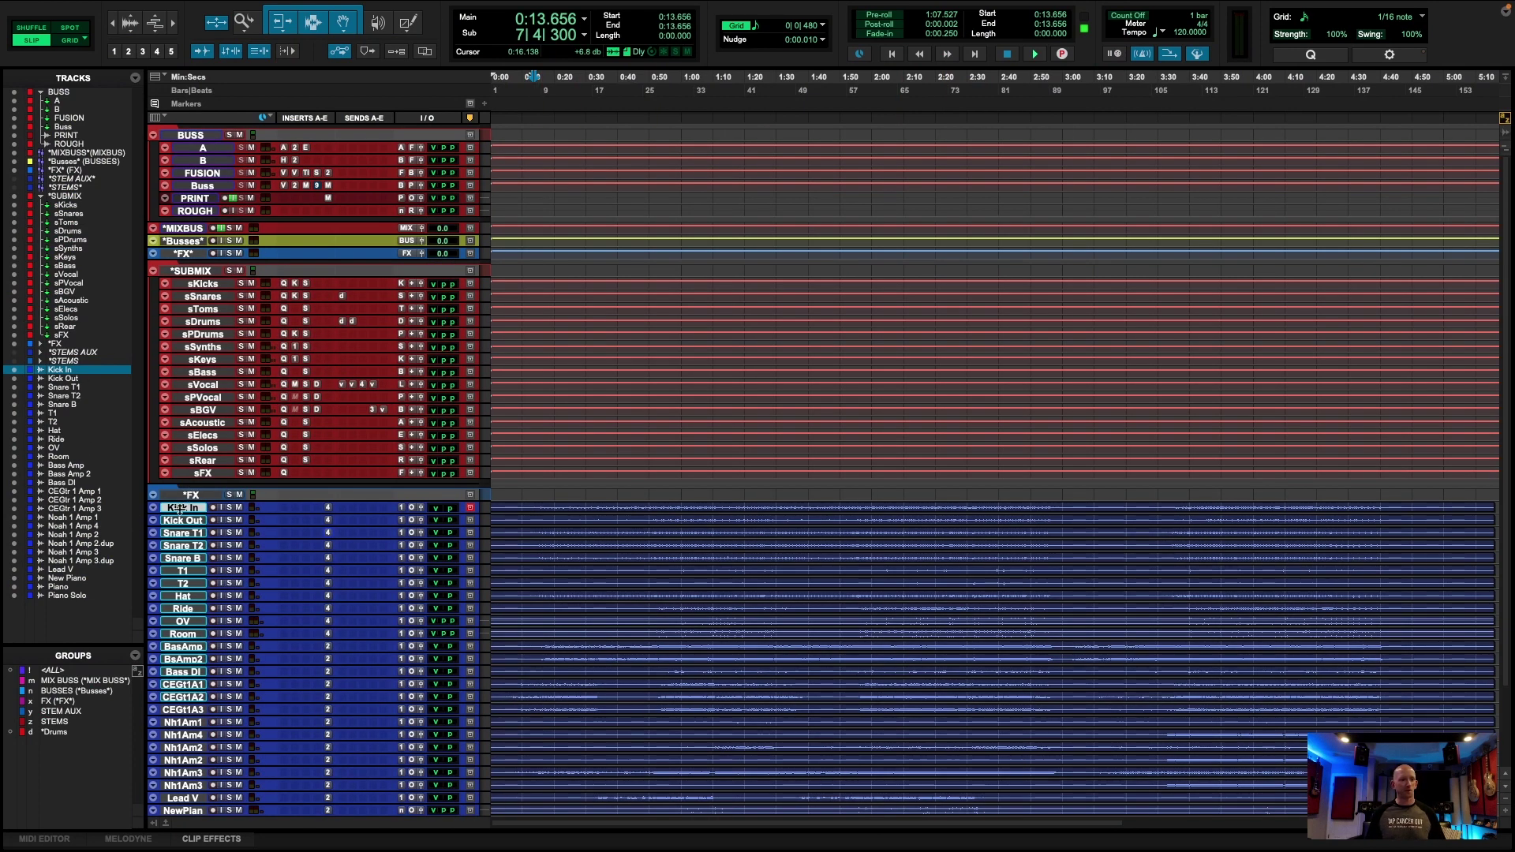
pyautogui.keyDown('shift'); pyautogui.click(191, 636); pyautogui.keyUp('shift')
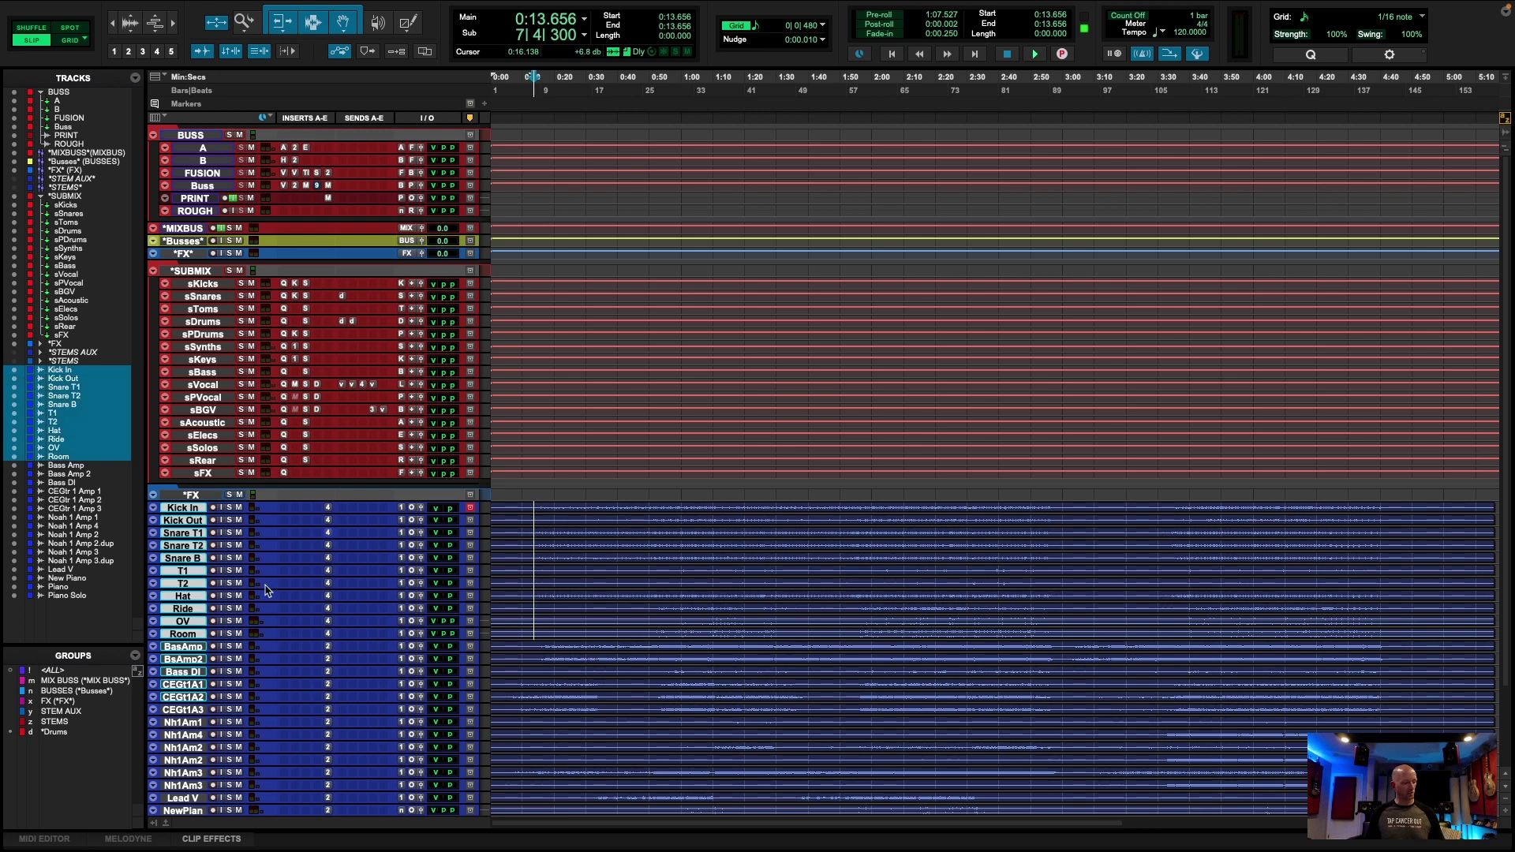
pyautogui.click(51, 734)
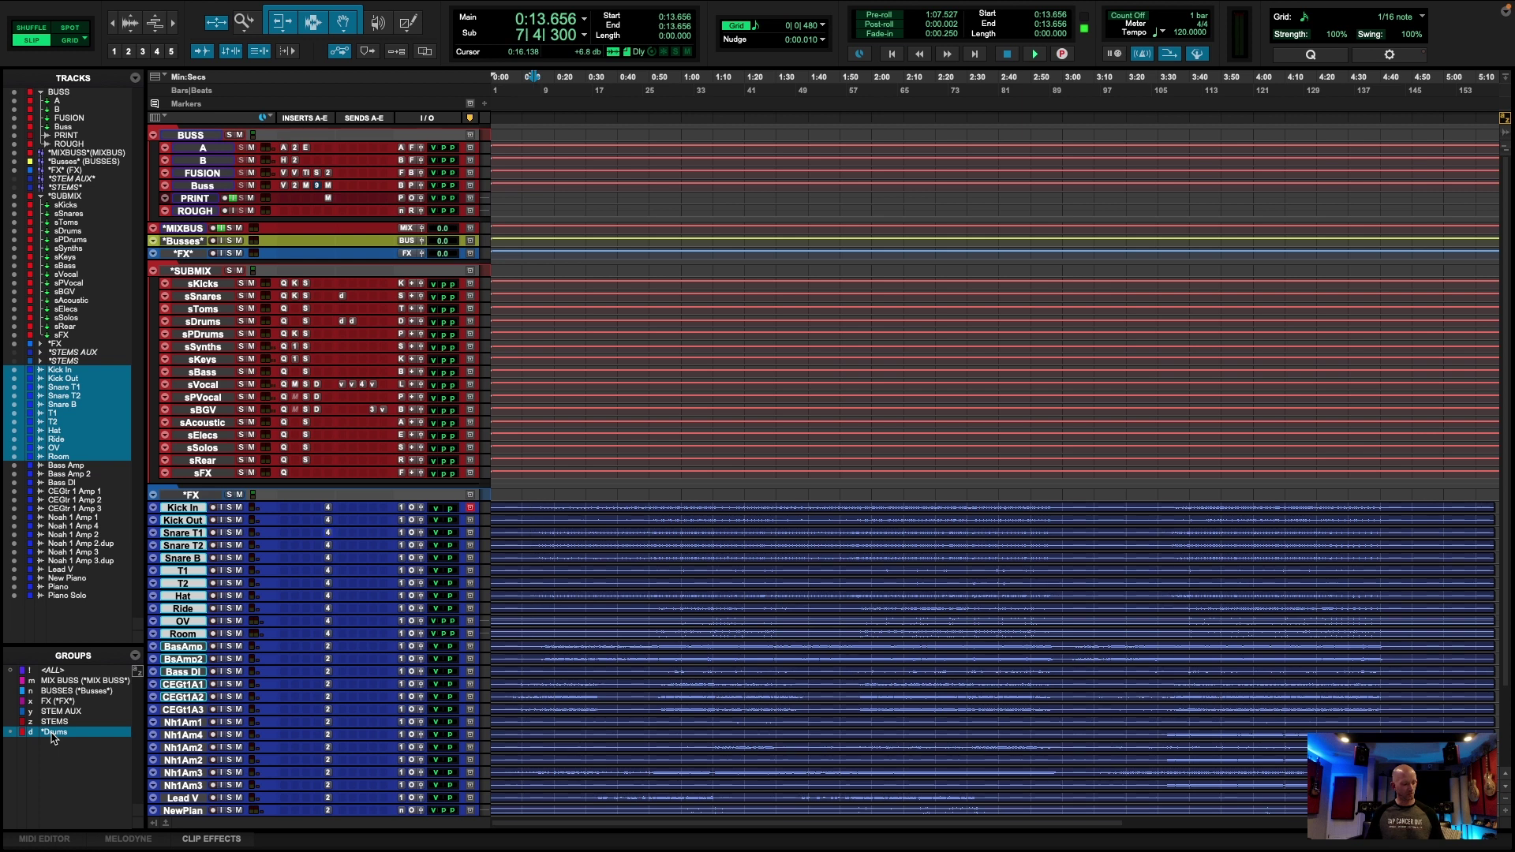
pyautogui.press('Delete')
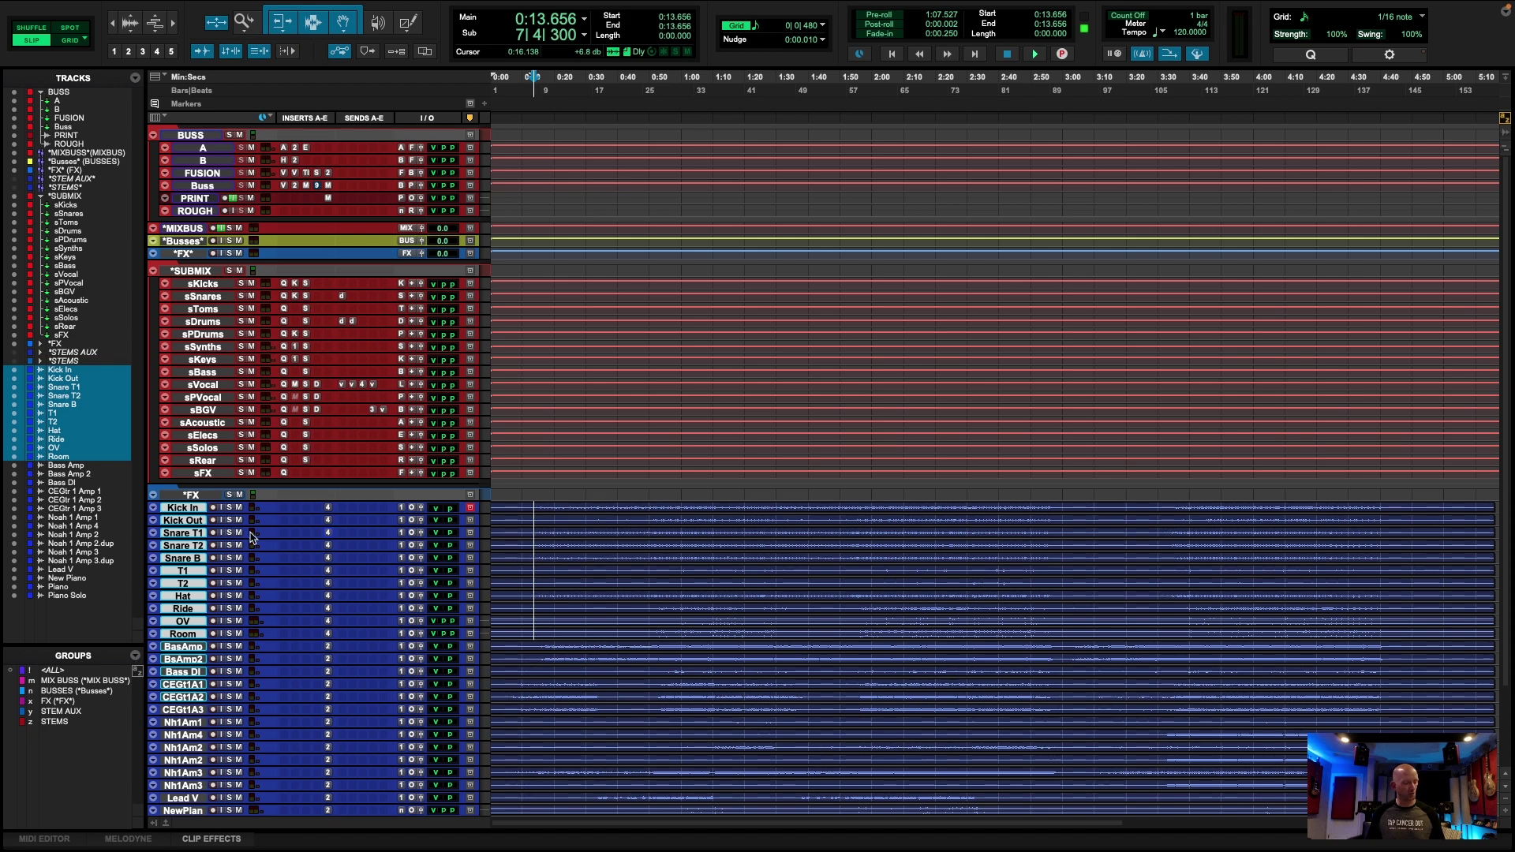
pyautogui.press('super+equal')
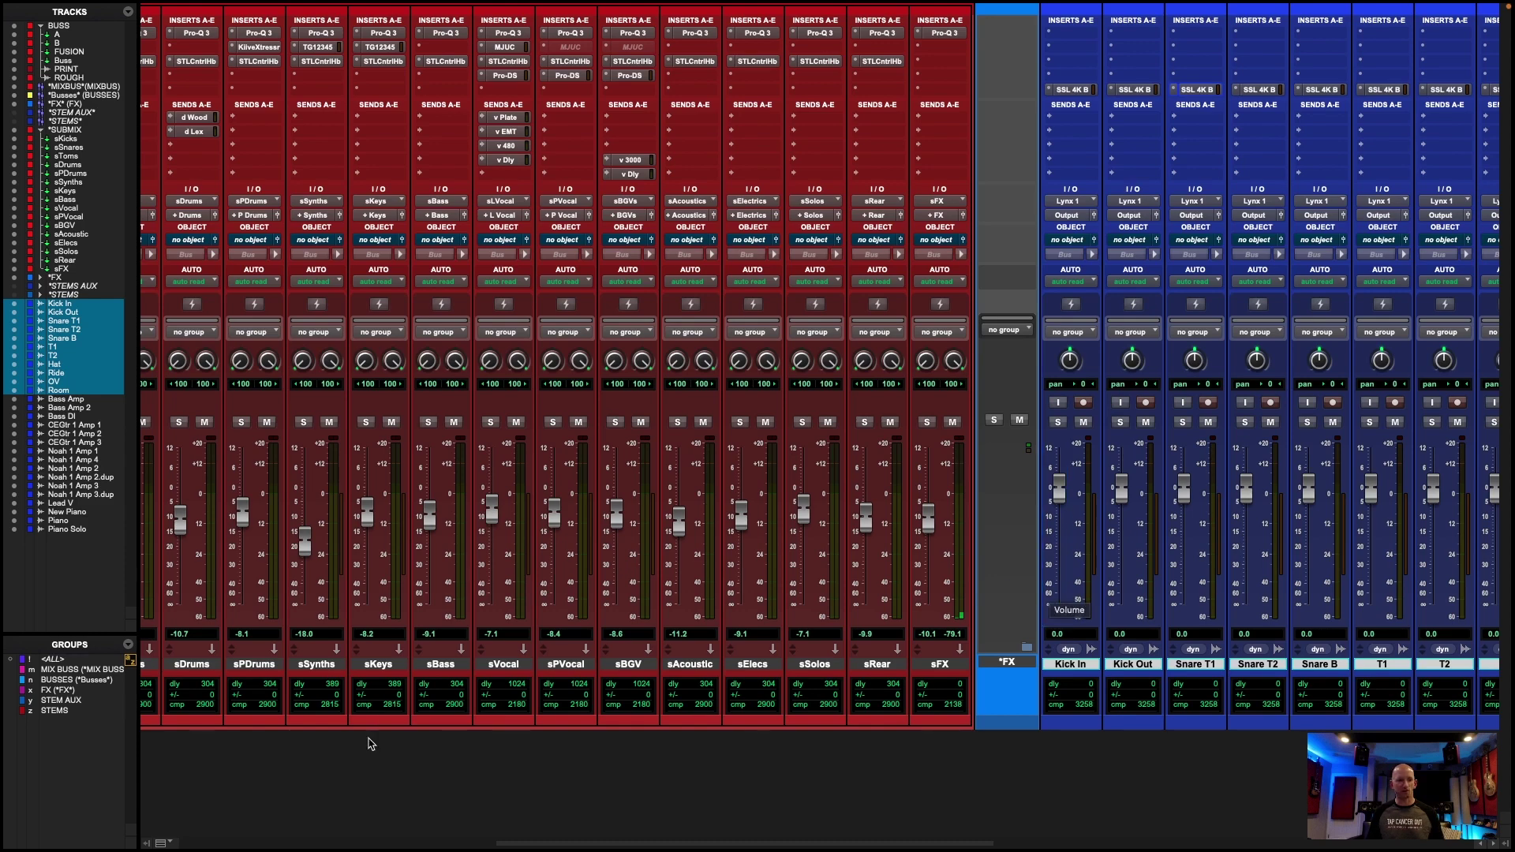
pyautogui.press('super+equal')
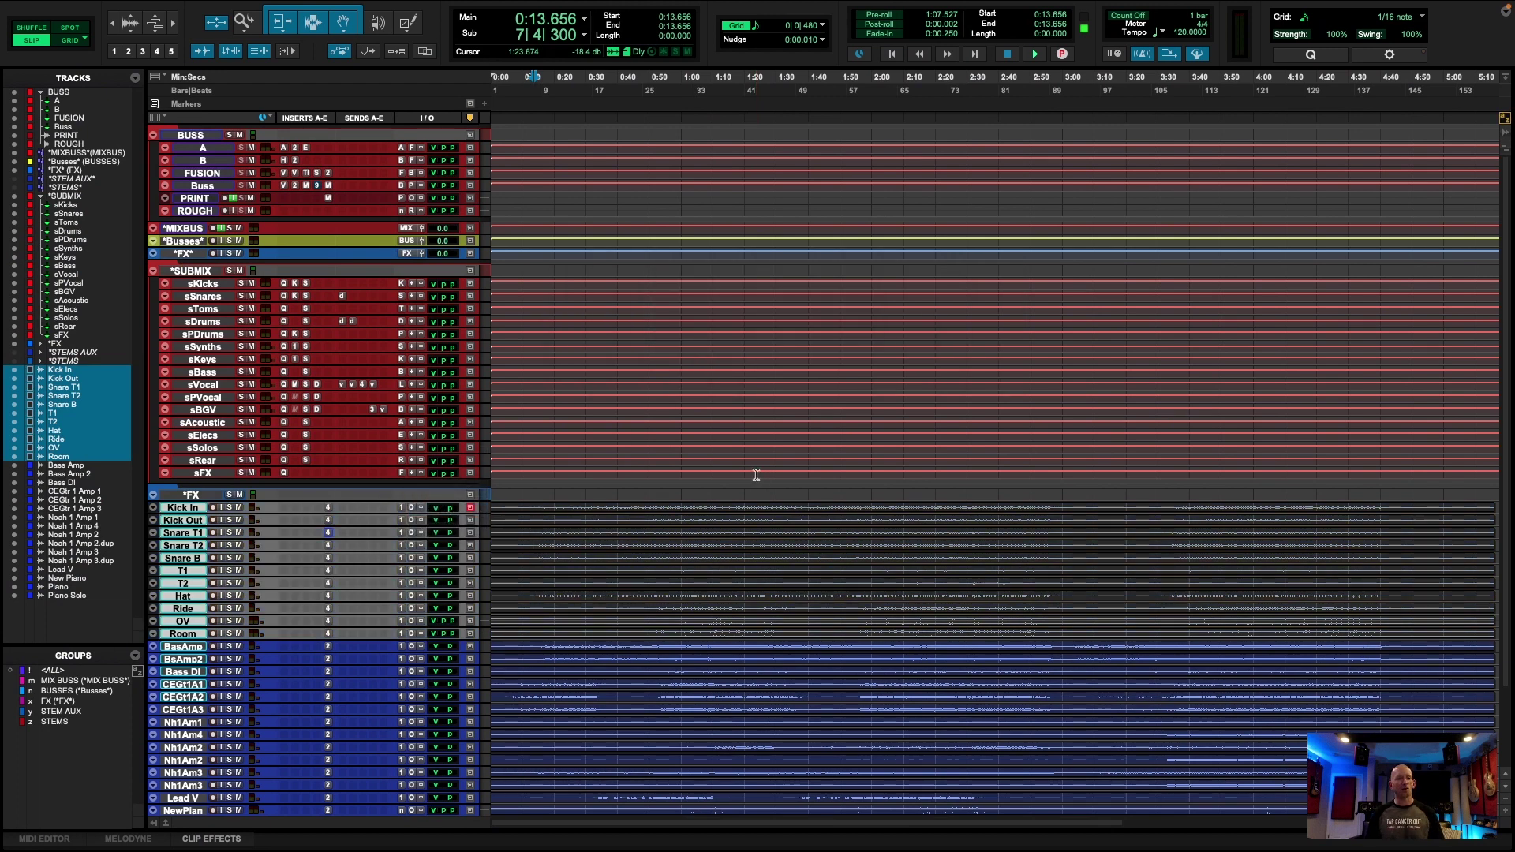
# Create a '*Drums *' VCA master and a new *Drums * group it controls.
pyautogui.press('super+shift+n')
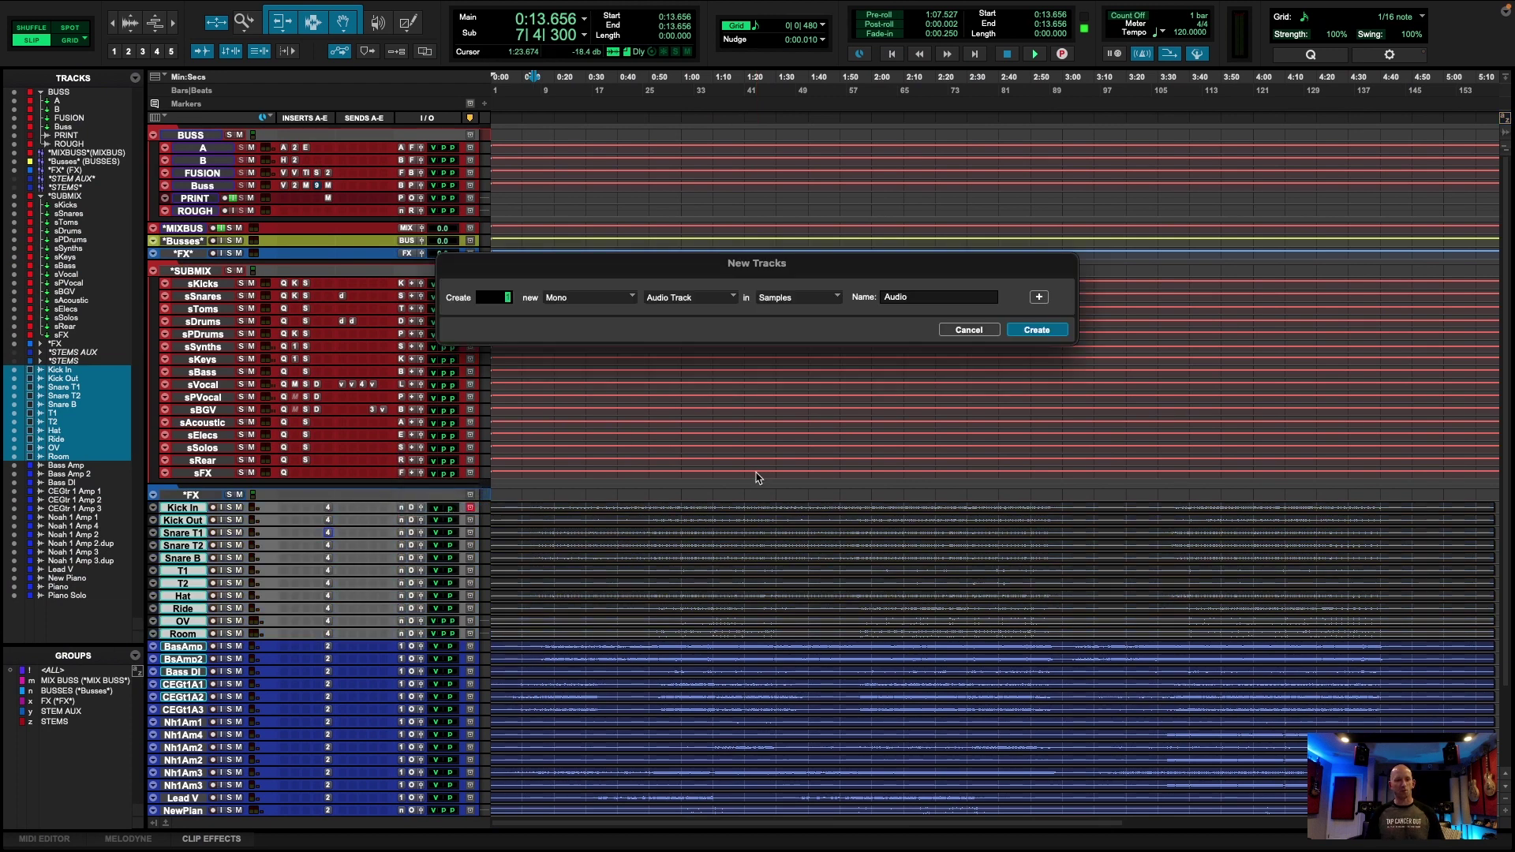
pyautogui.press('super+Down')
pyautogui.press('super+Down')
pyautogui.press('super+Down')
pyautogui.press('Return')
pyautogui.press('super+g')
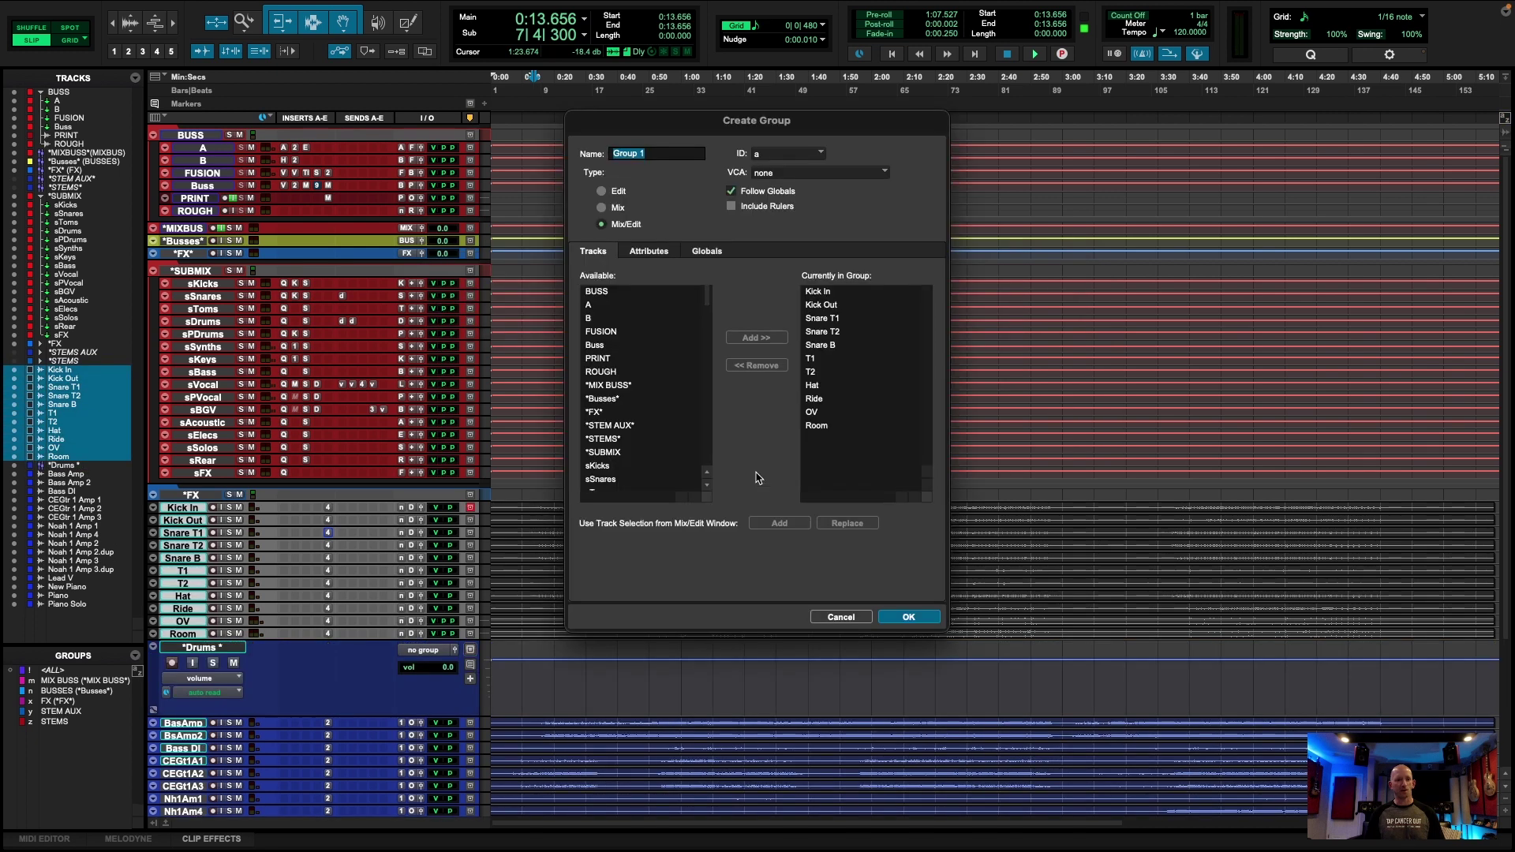
pyautogui.press('Return')
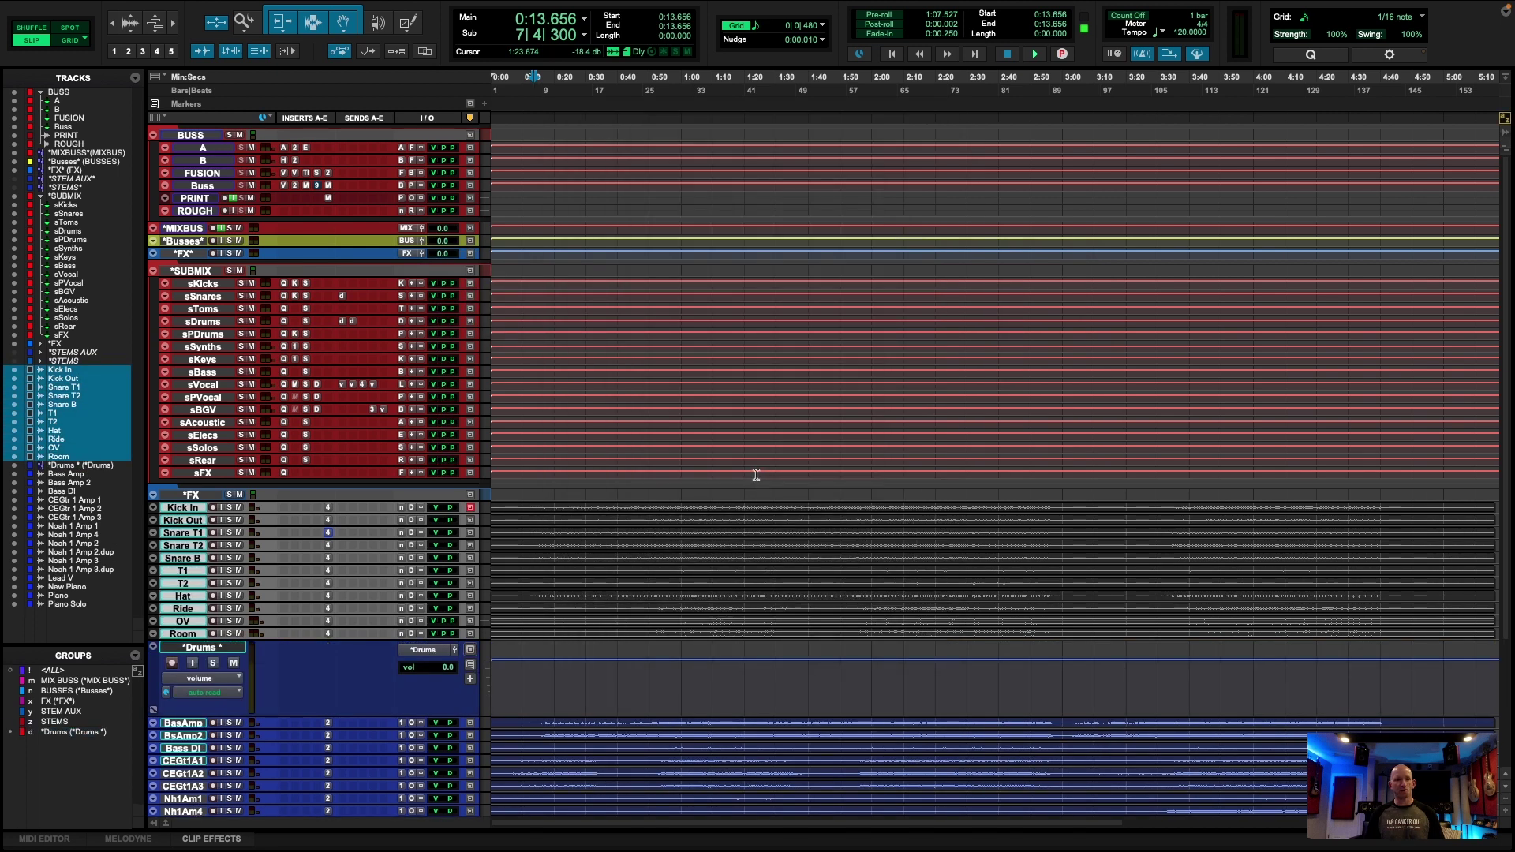
# Move the drum tracks into a new '*DRUMS' folder and colour the folder and VCA grey.
pyautogui.press('super+alt+shift+n')
pyautogui.write('*DRUMS')
pyautogui.press('Return')
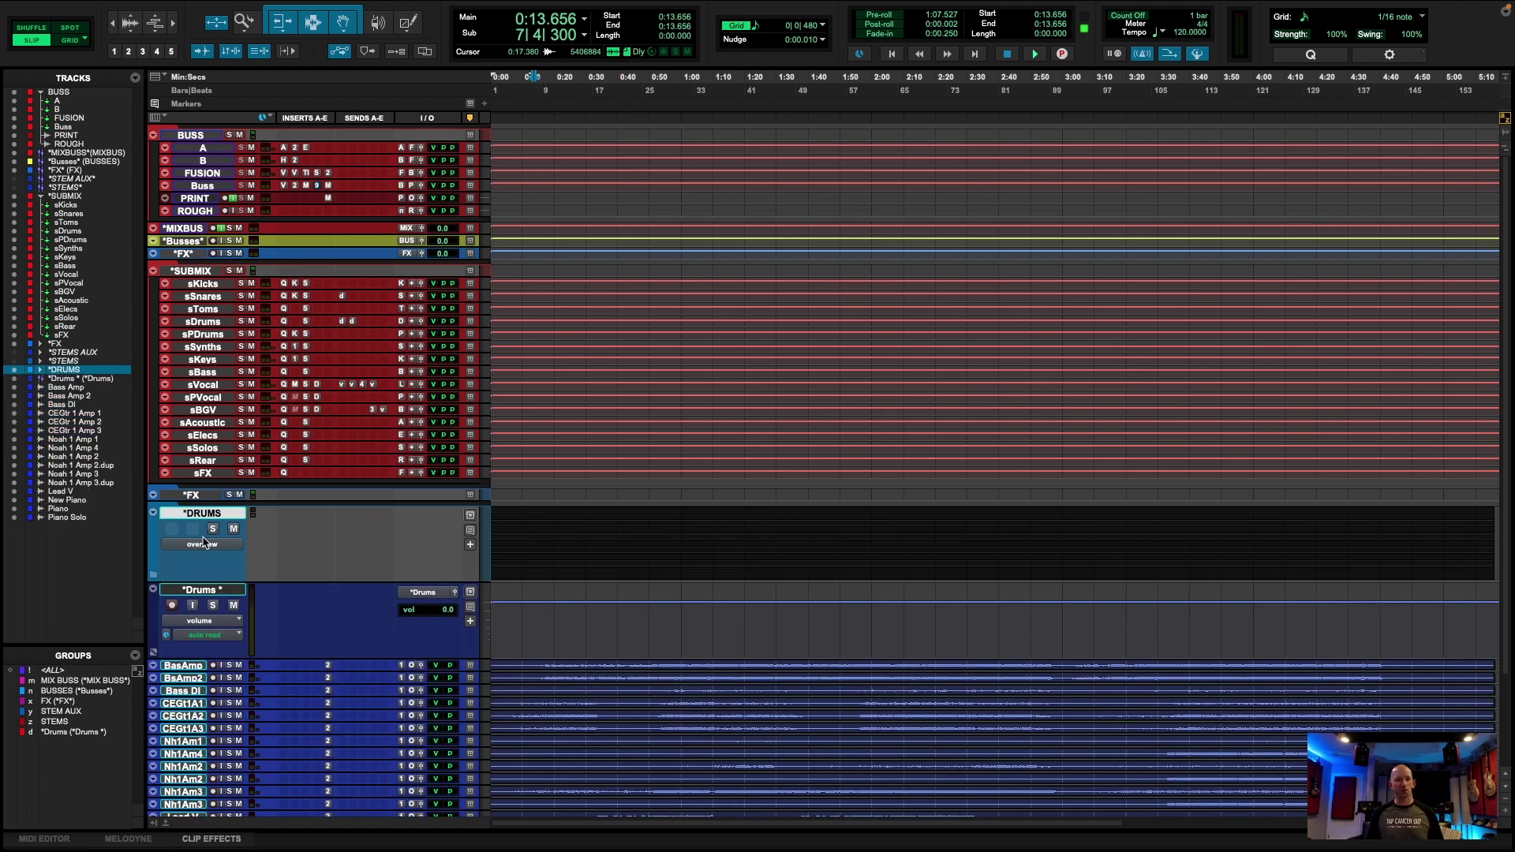
pyautogui.keyDown('shift'); pyautogui.click(206, 592); pyautogui.keyUp('shift')
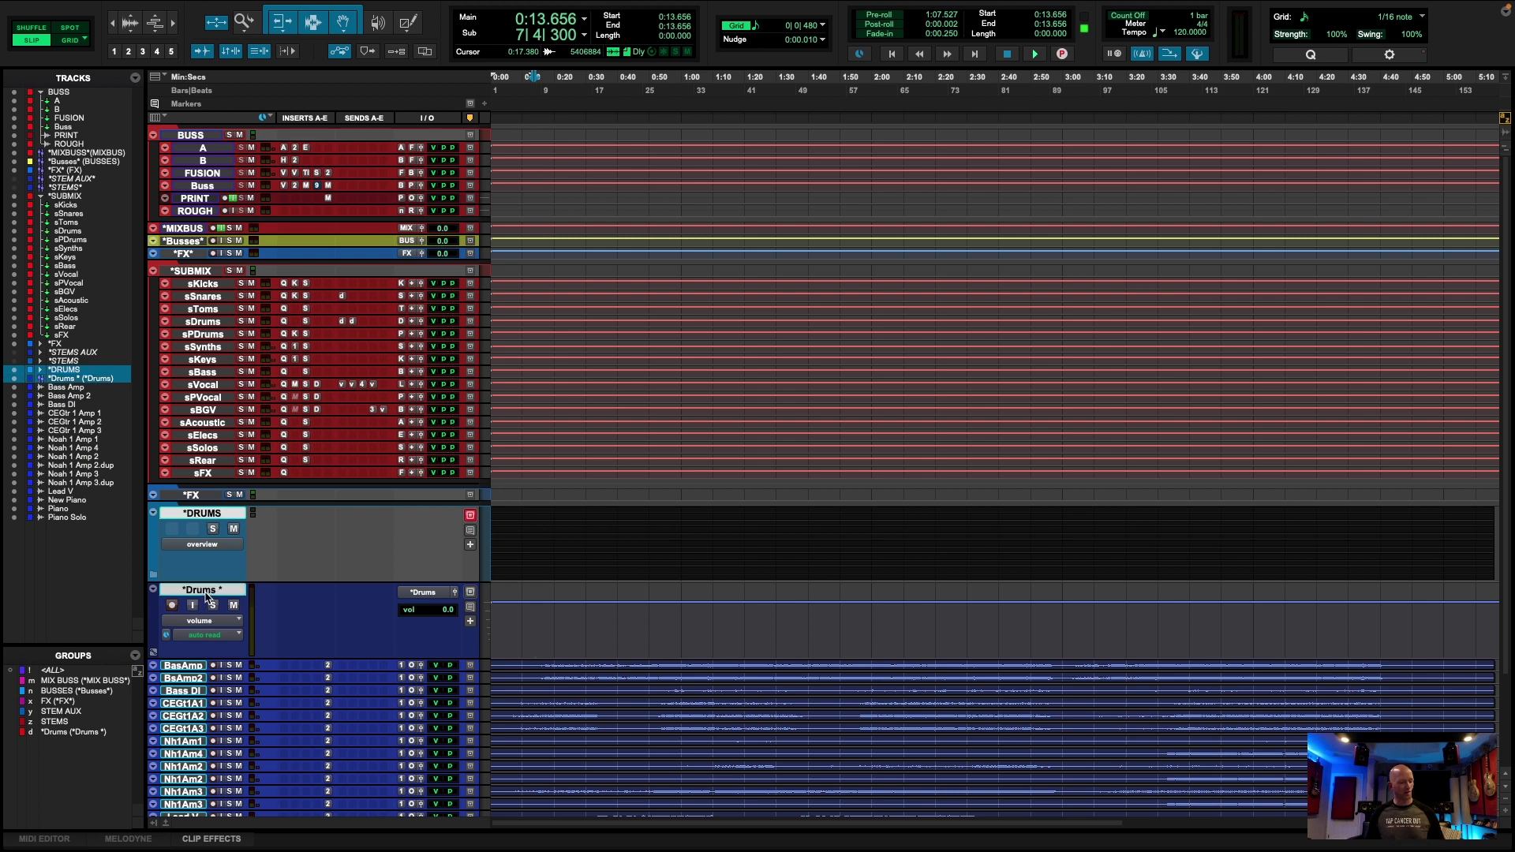
pyautogui.hotkey('ctrl', 'alt', 'shift', 'c')
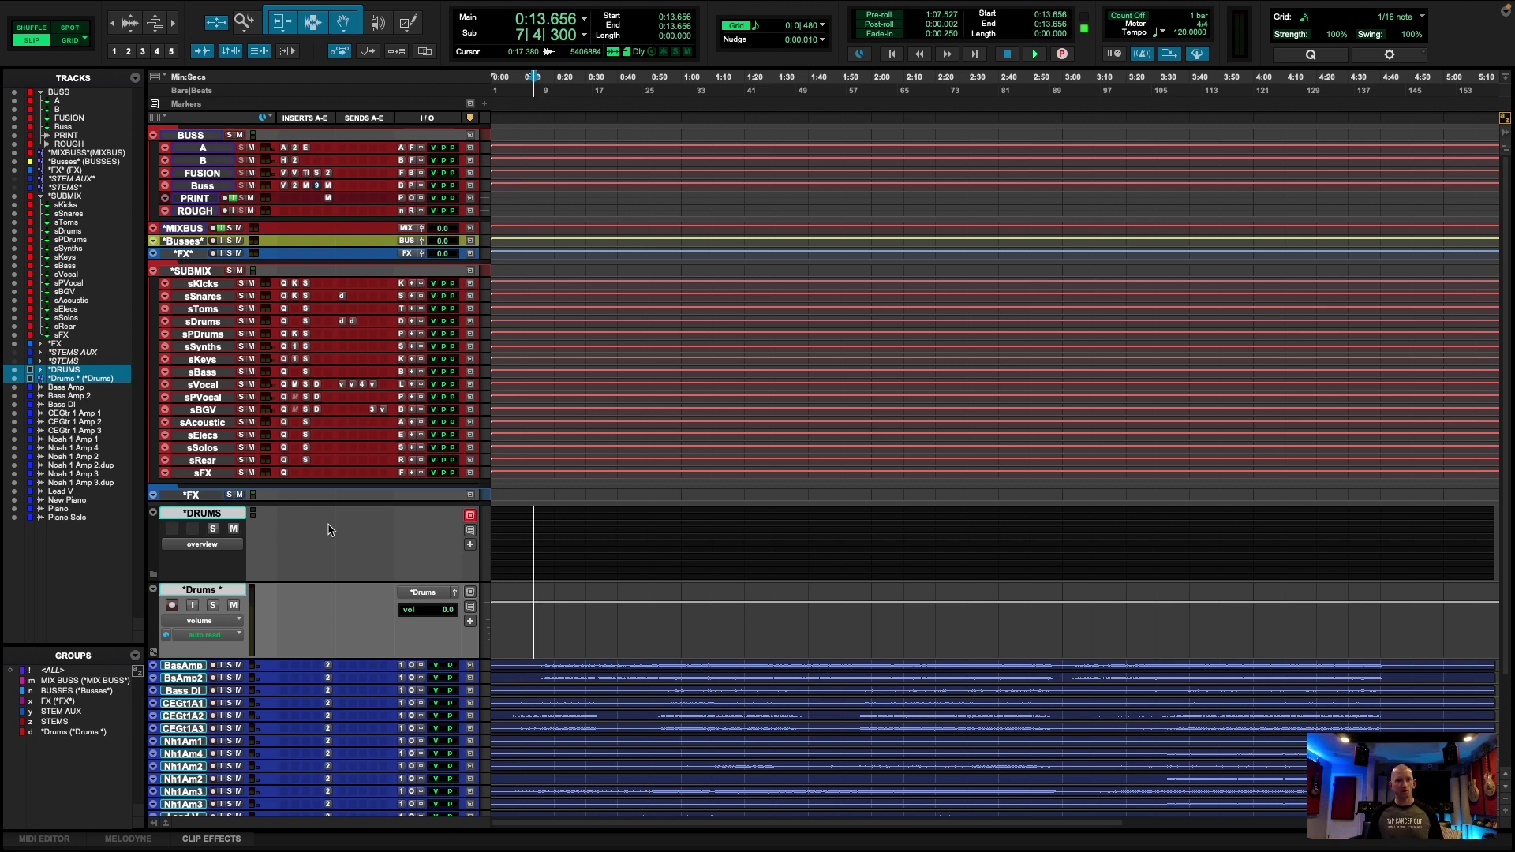
pyautogui.press('super+equal')
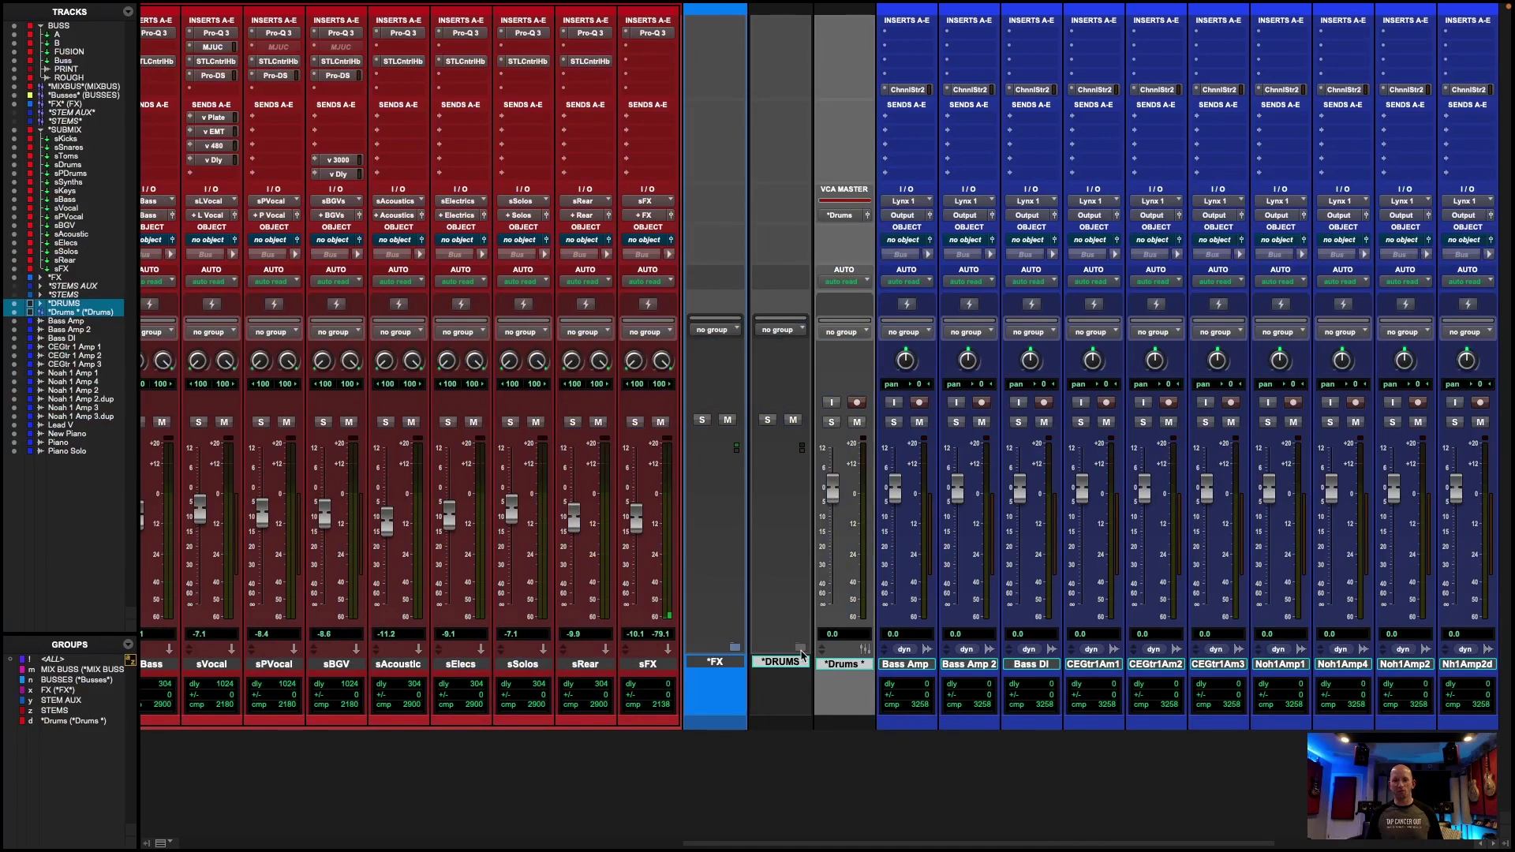
# Expand the *DRUMS folder and move the *Drums * VCA between the *Busses* and *FX* masters.
pyautogui.keyDown('super'); pyautogui.click(852, 666); pyautogui.keyUp('super')
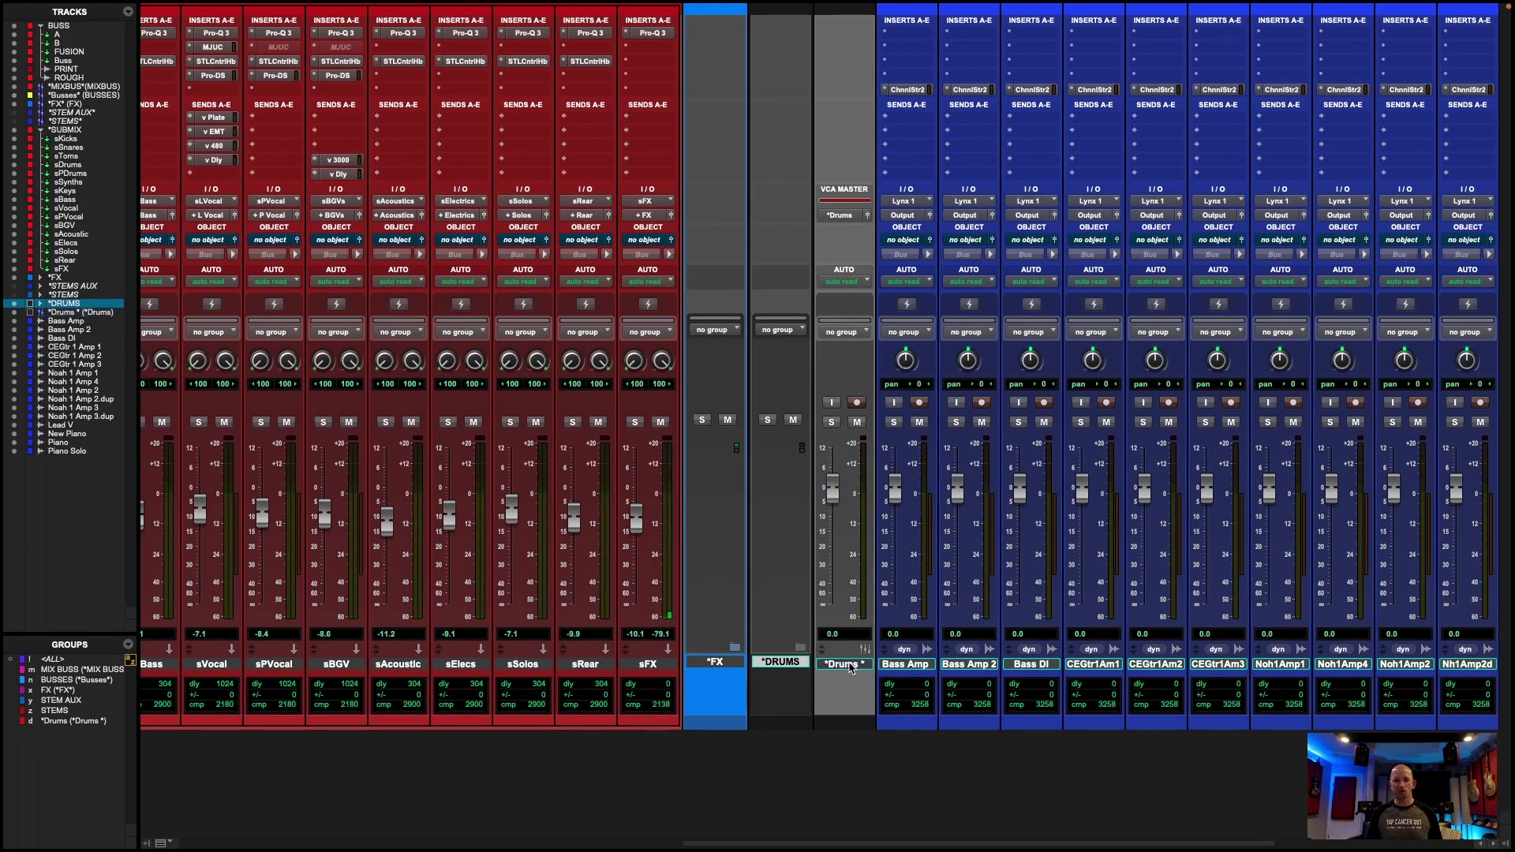
pyautogui.click(801, 648)
pyautogui.hscroll(5, 910, 667)
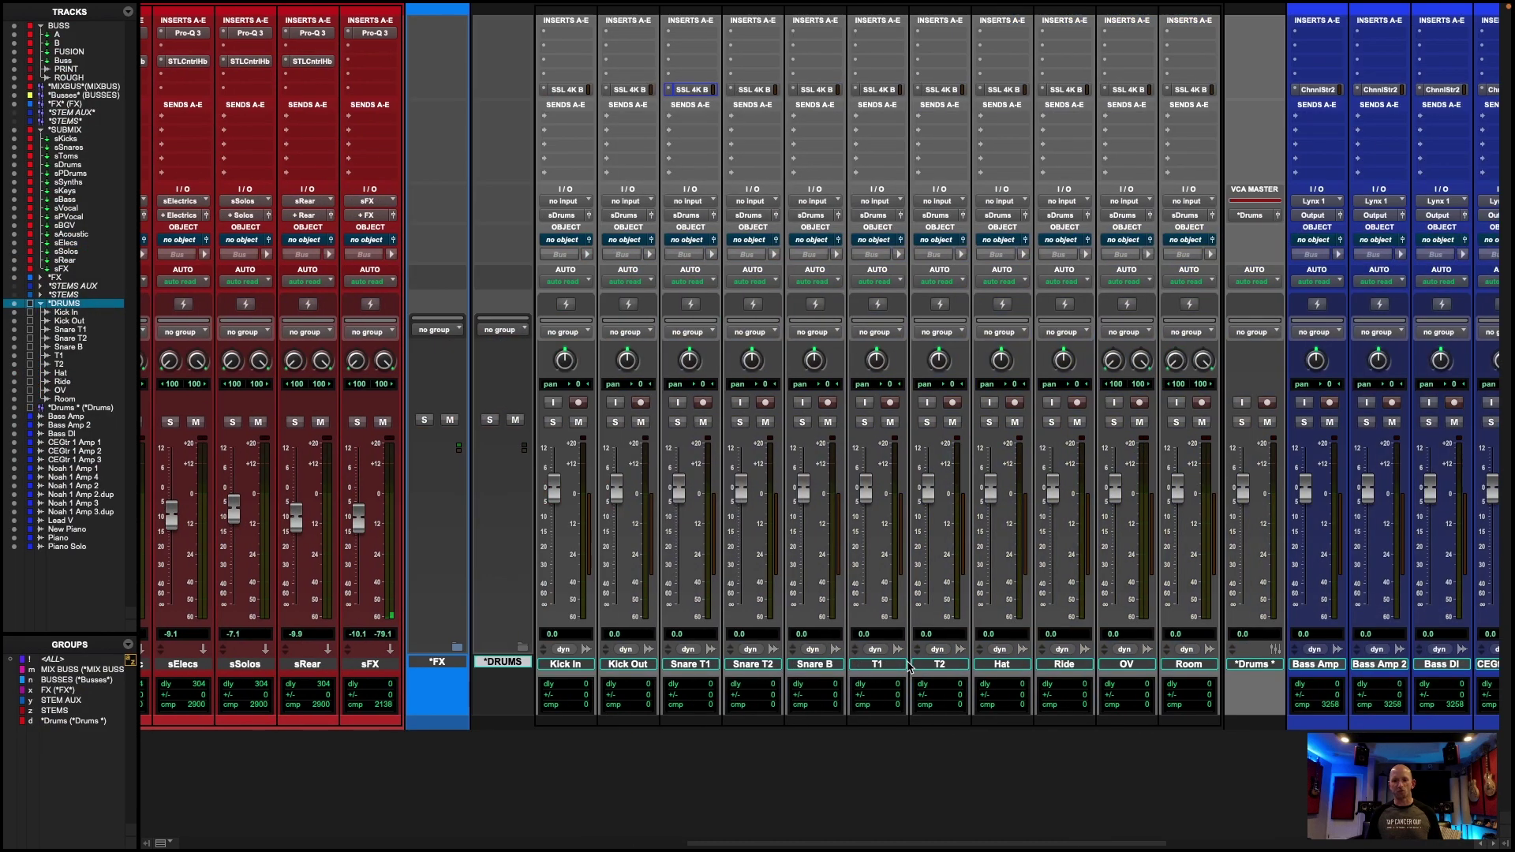
pyautogui.moveTo(1263, 668); pyautogui.dragTo(433, 686)
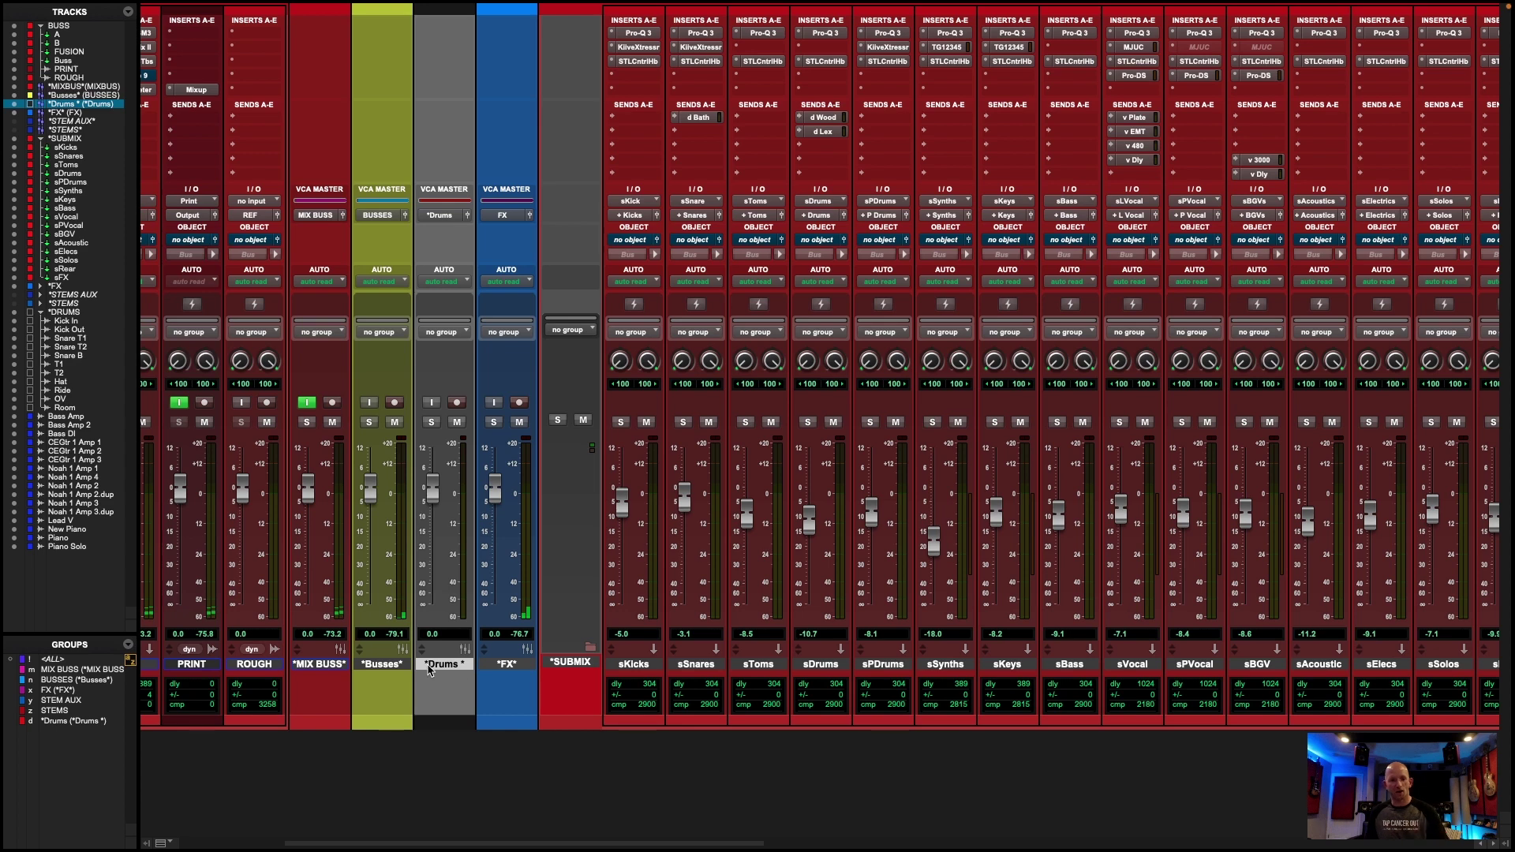
pyautogui.moveTo(365, 667); pyautogui.dragTo(509, 669)
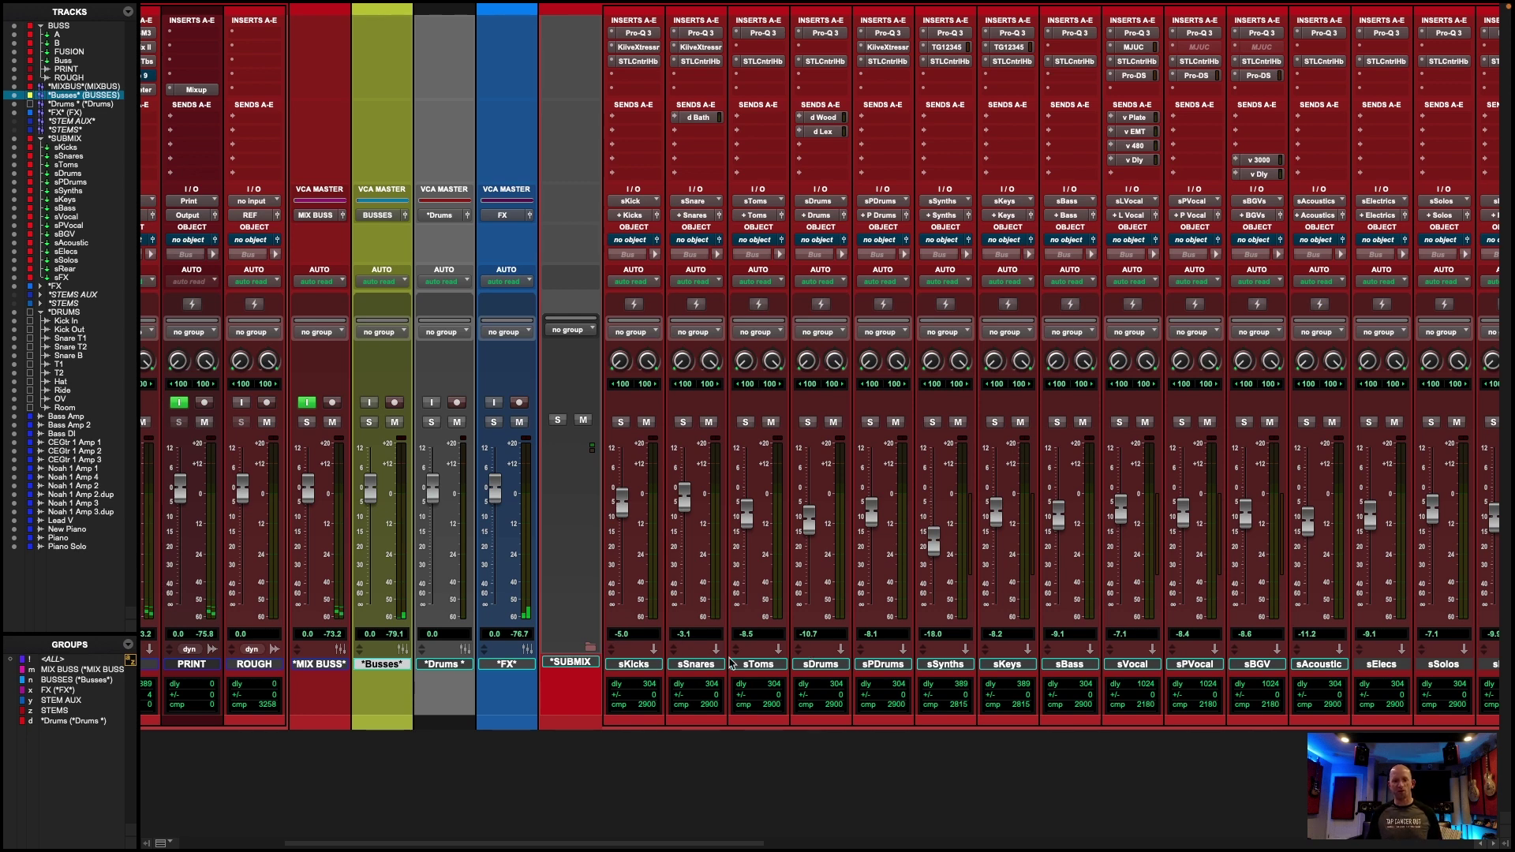
pyautogui.hscroll(10, 694, 662)
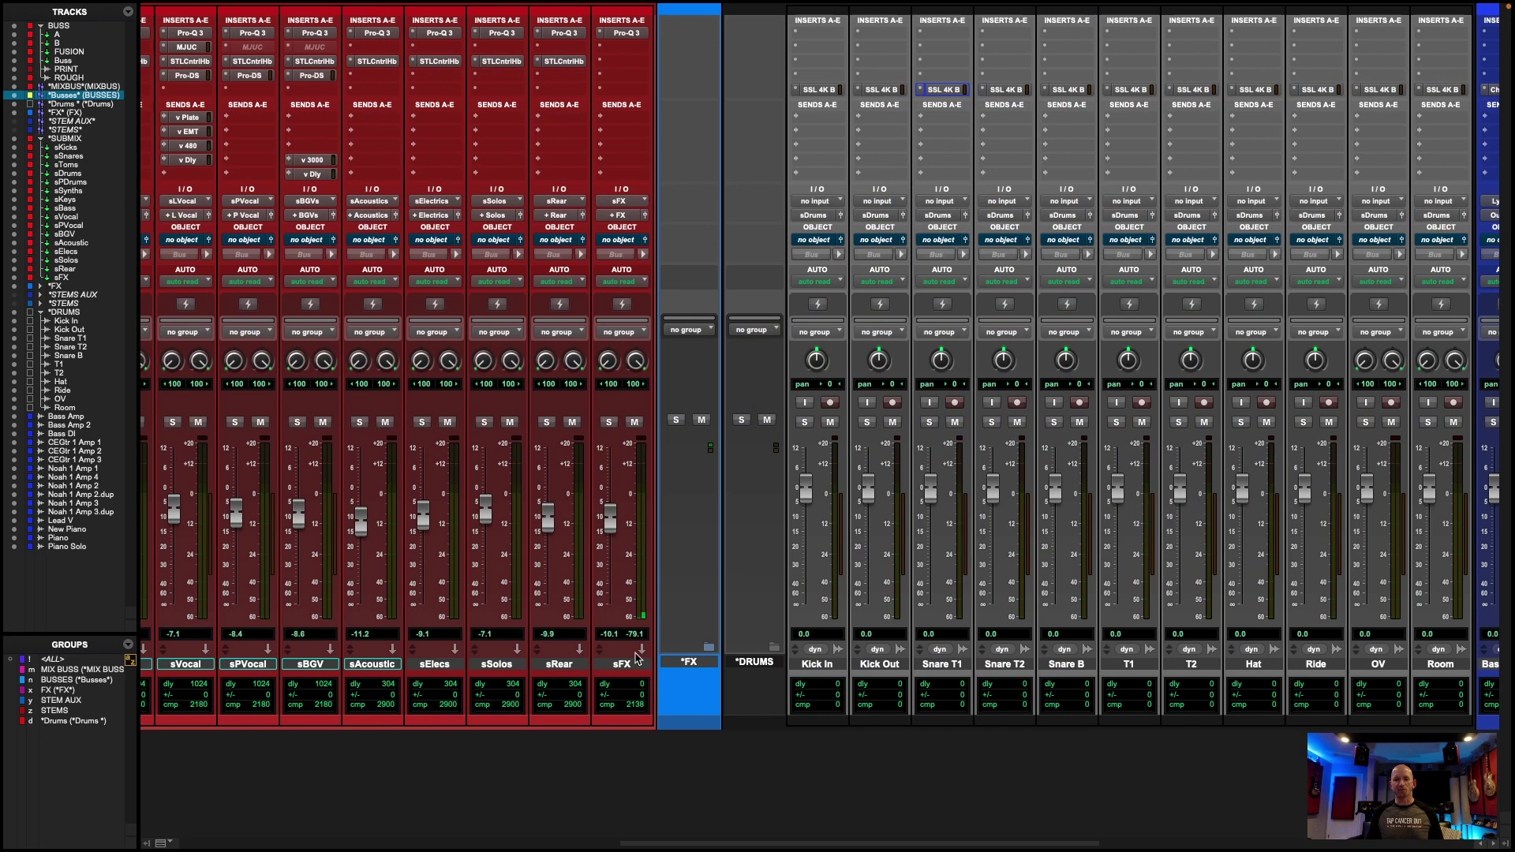
pyautogui.hscroll(3, 643, 663)
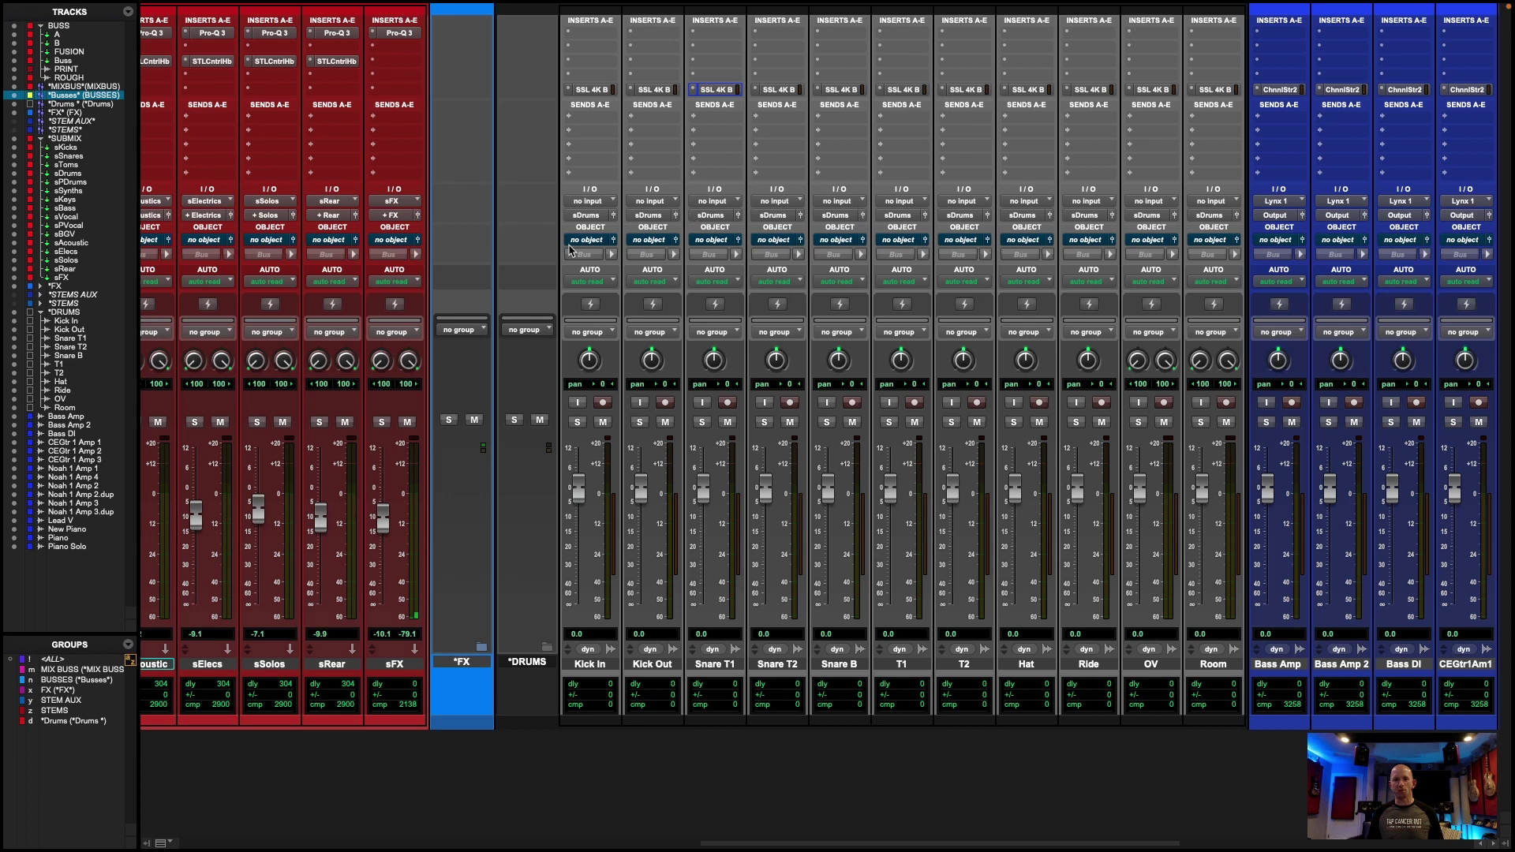
pyautogui.click(597, 667)
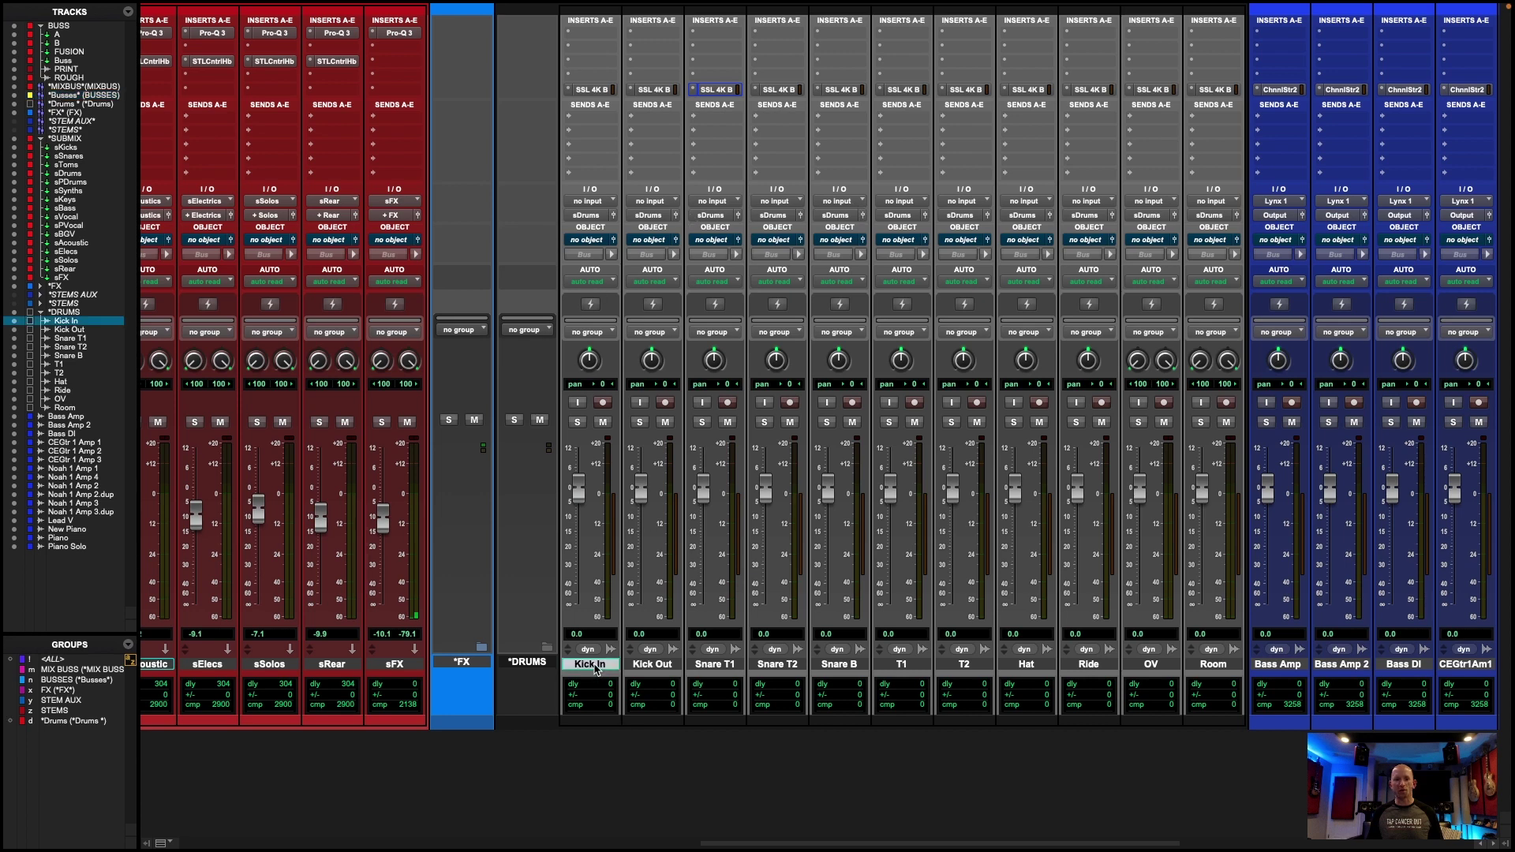
pyautogui.keyDown('shift'); pyautogui.click(647, 666); pyautogui.keyUp('shift')
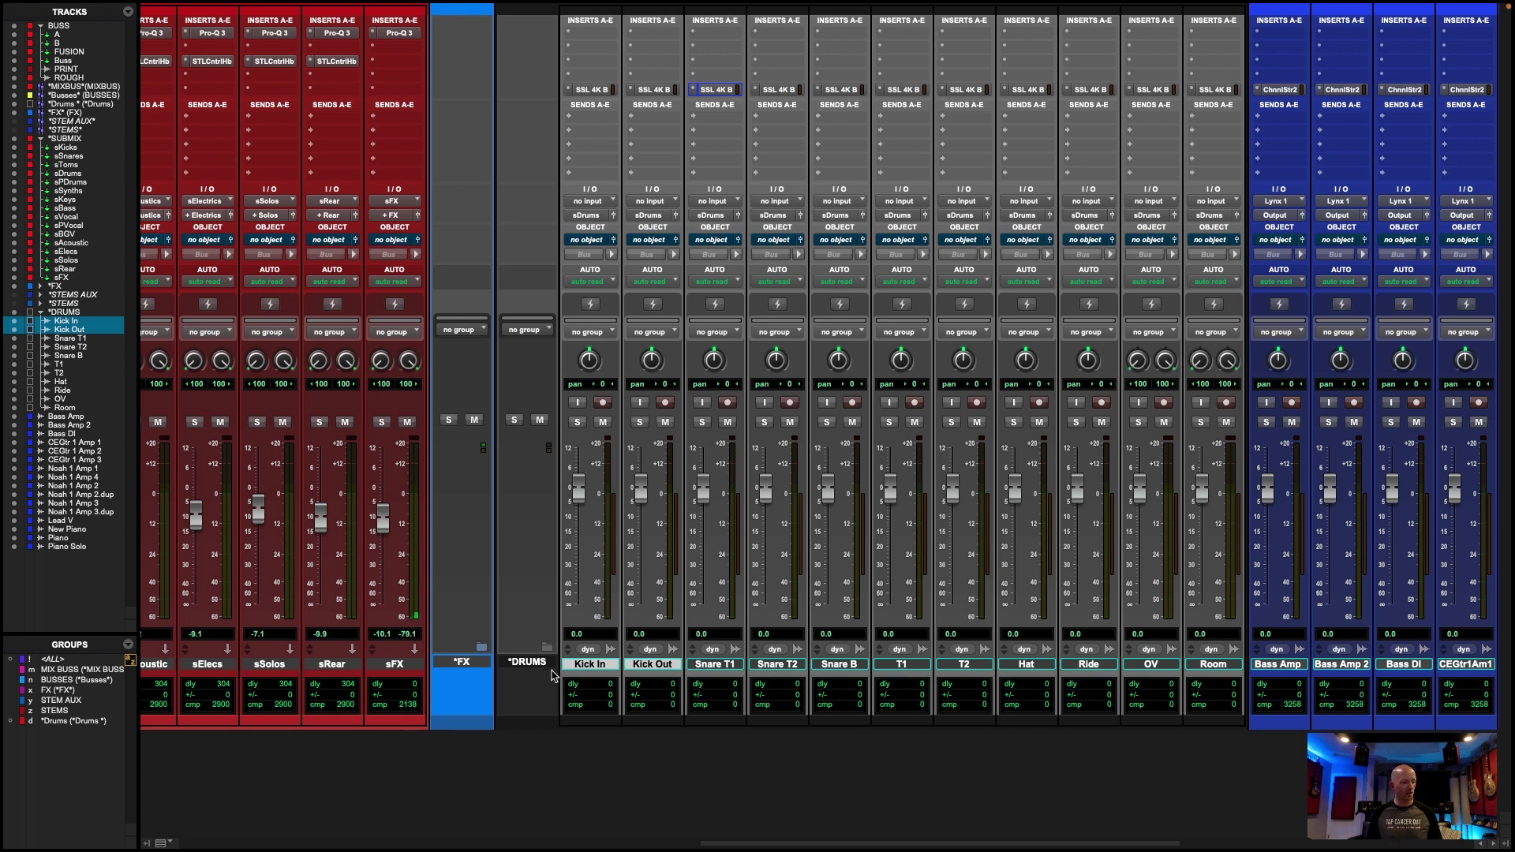
pyautogui.hscroll(-10, 536, 666)
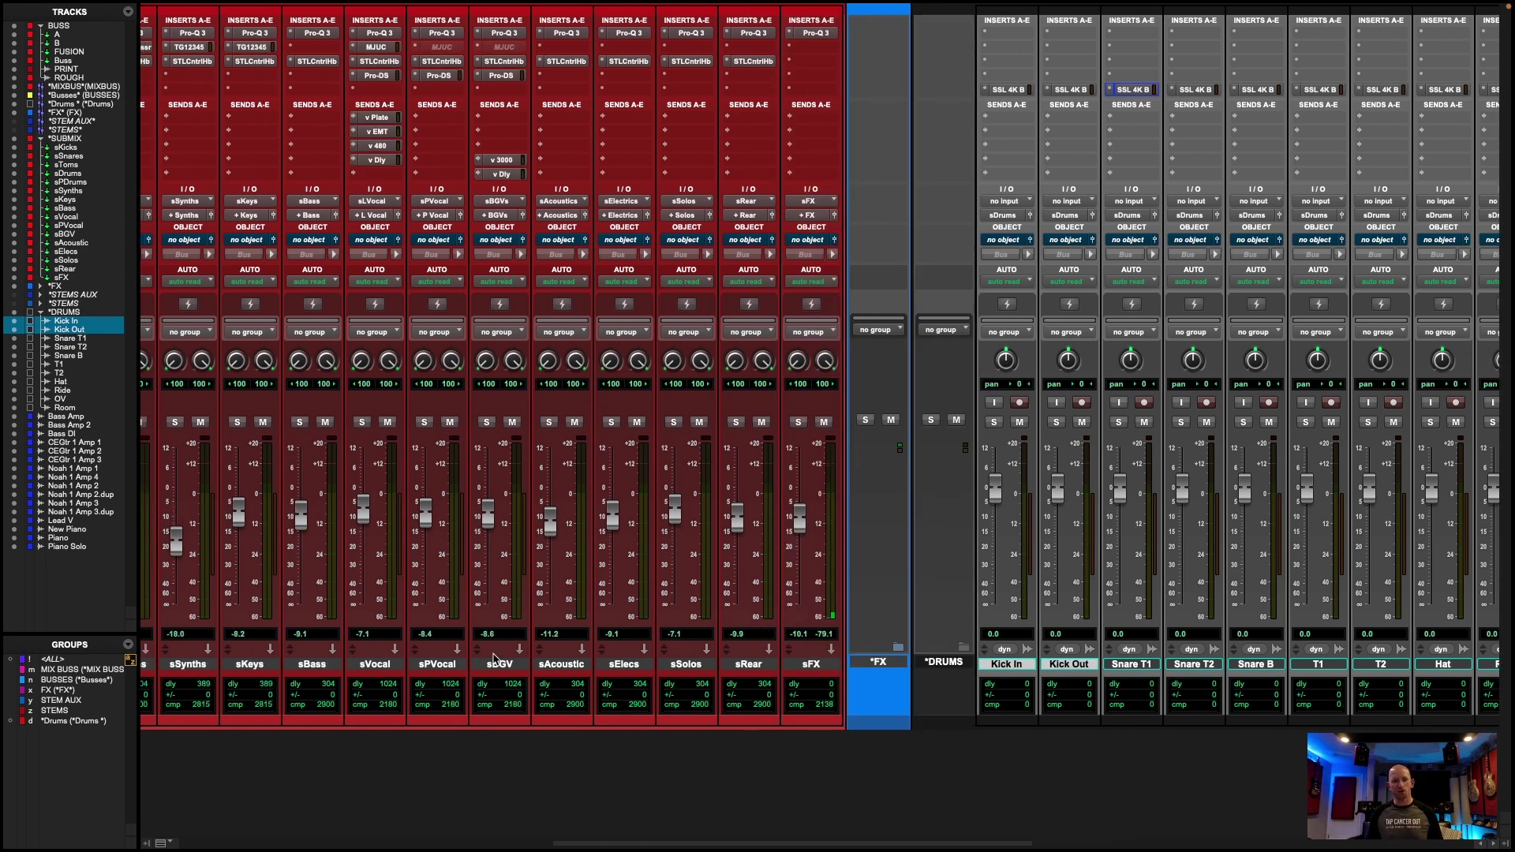
pyautogui.hscroll(-2, 552, 396)
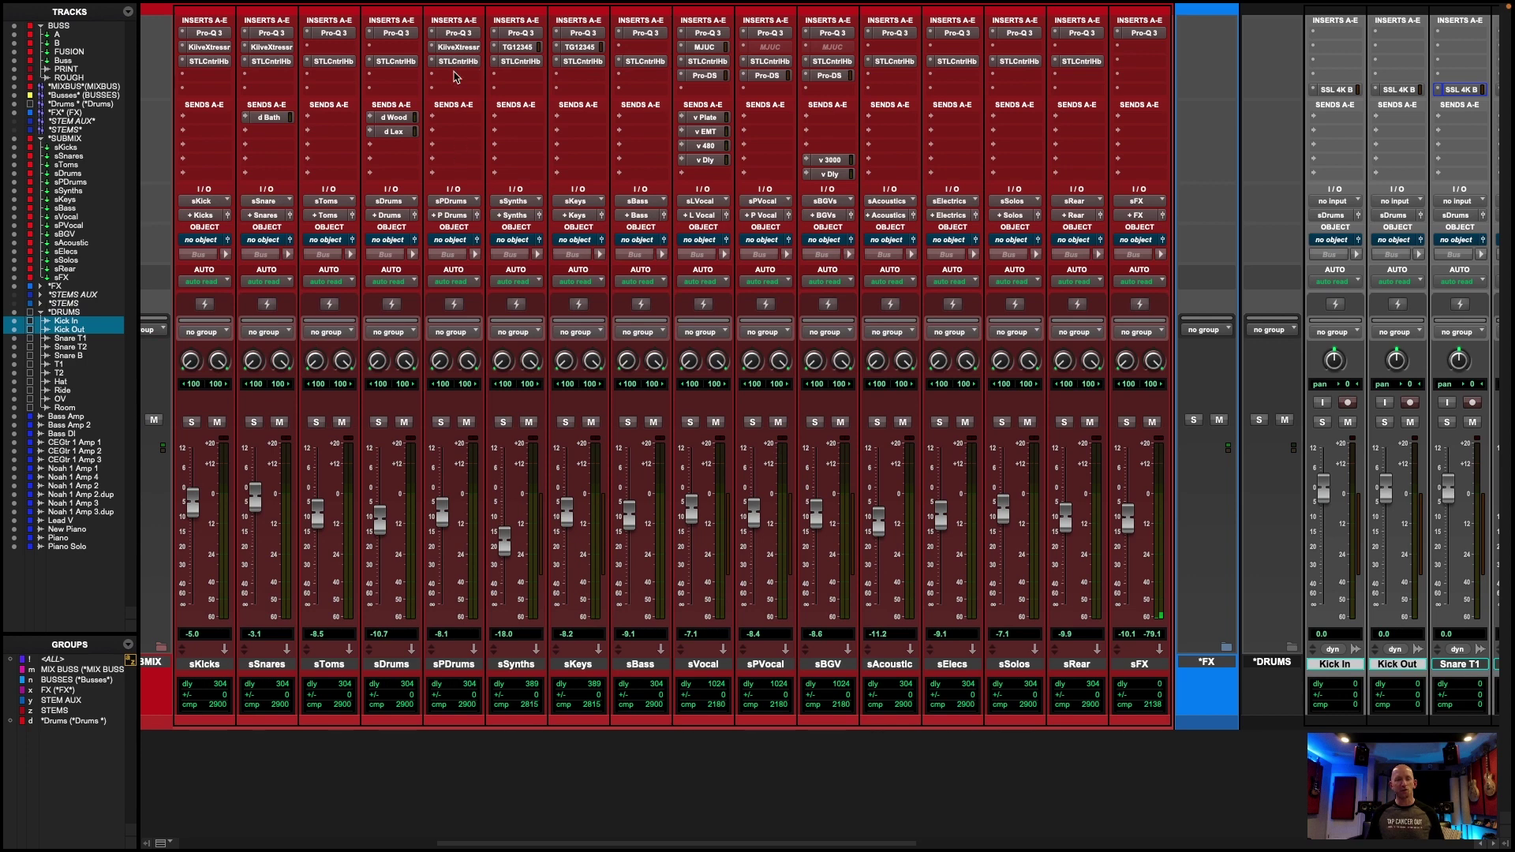
# Inspect the STL ControlHub default preset on sDrums, then scroll to the Kick In–Room strips.
pyautogui.click(395, 61)
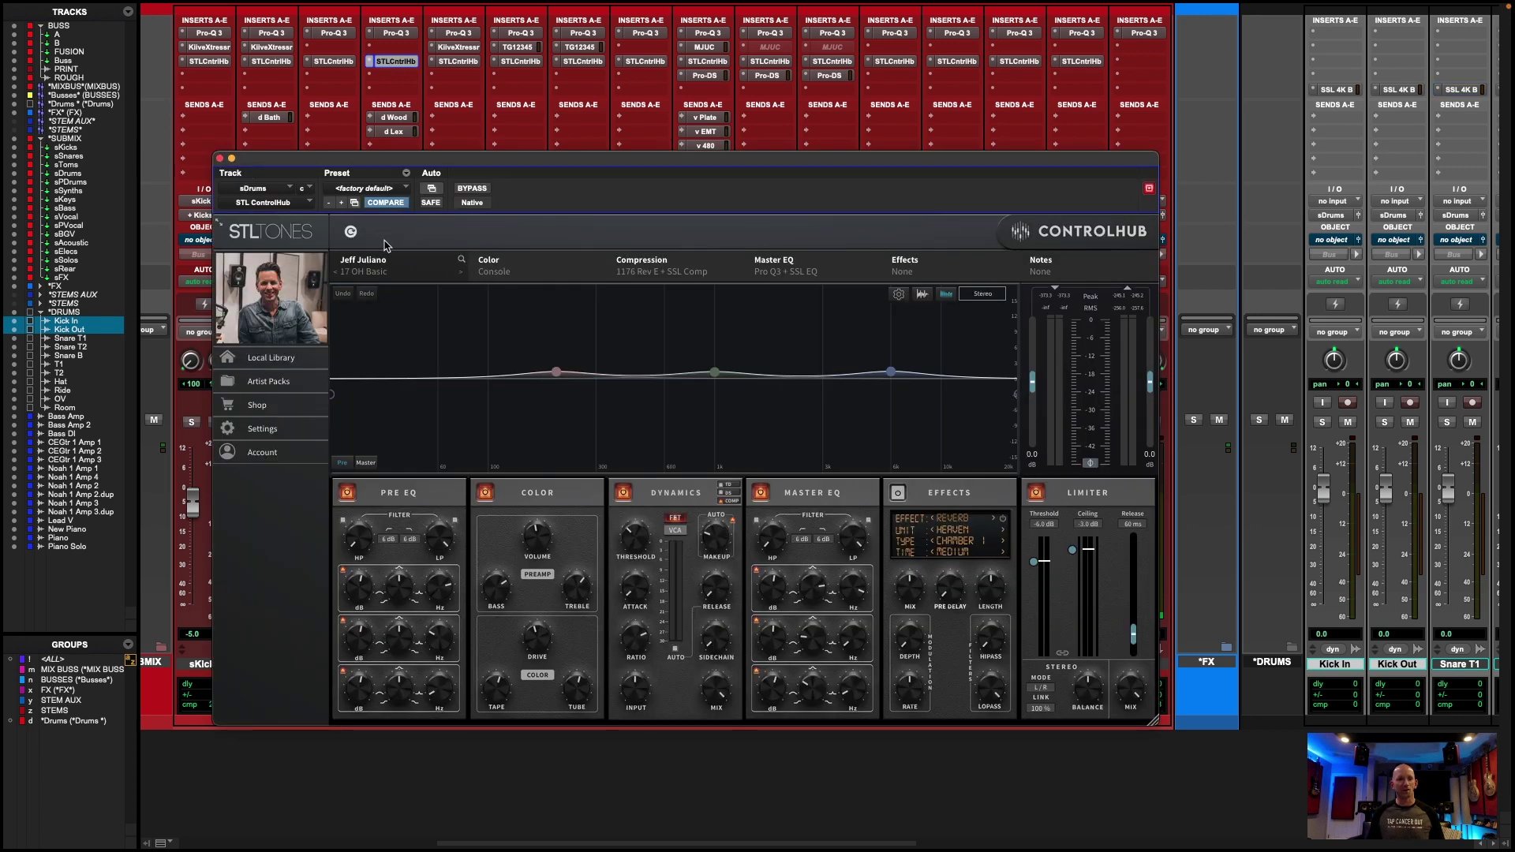
pyautogui.click(221, 159)
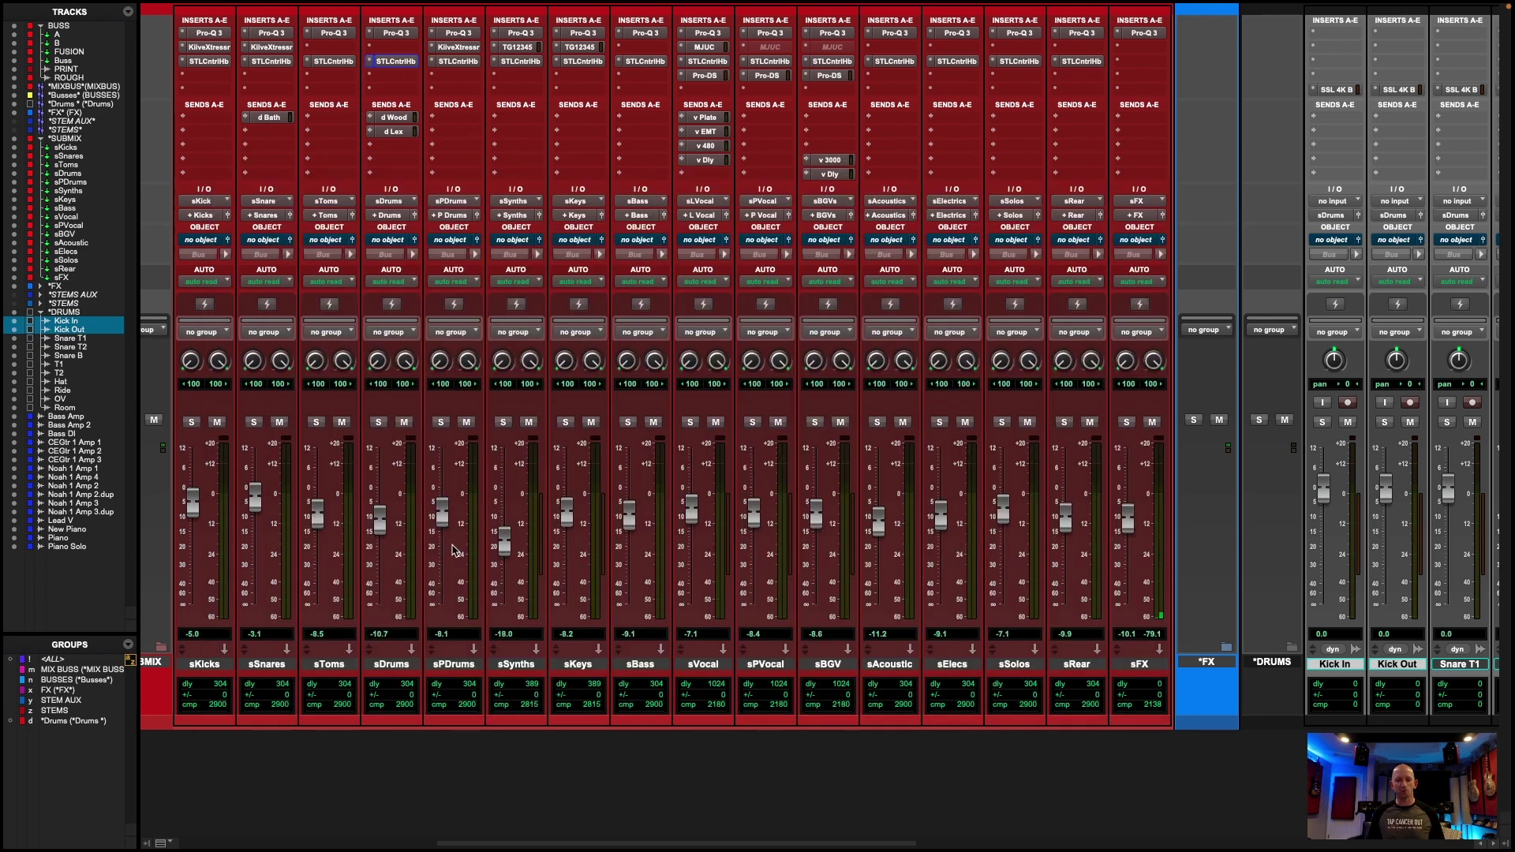
pyautogui.hscroll(10, 621, 531)
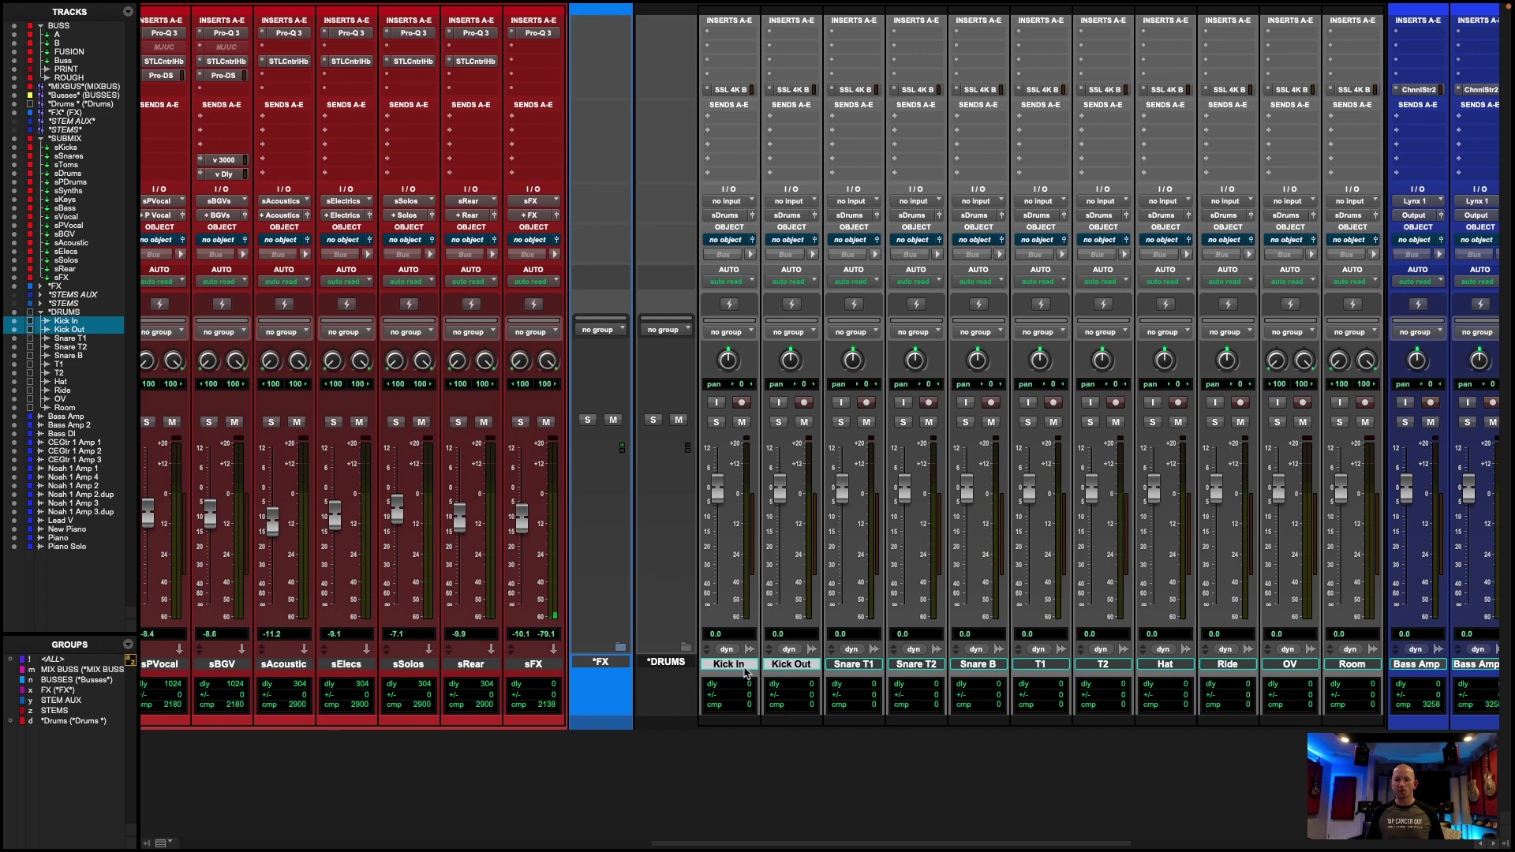
# Reset the sKicks–sFX submix faders to 0.0 dB, fixing sSnares and sToms individually.
pyautogui.hscroll(-10, 742, 665)
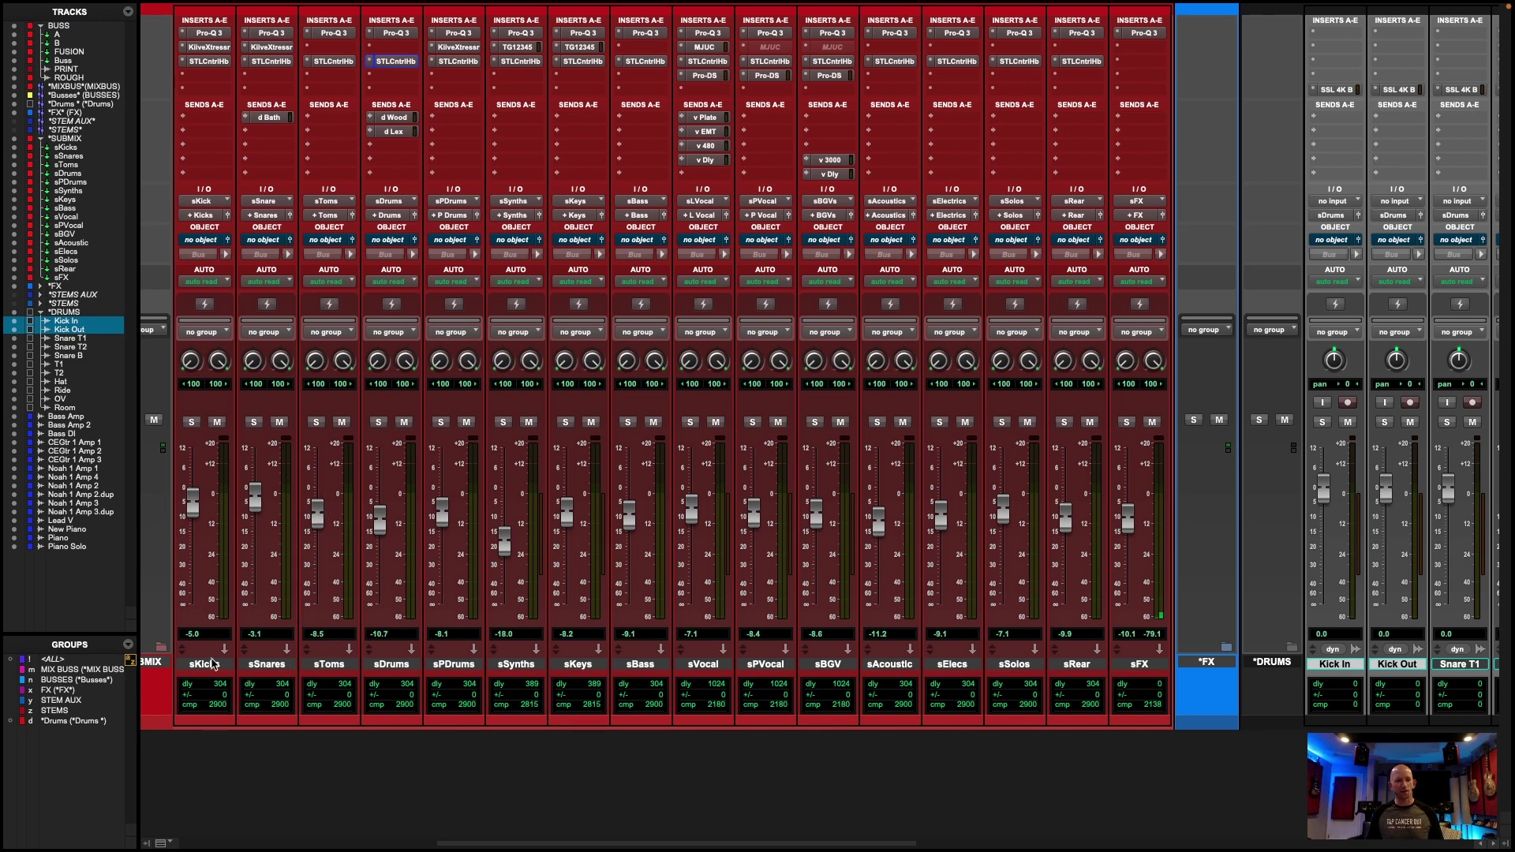
pyautogui.moveTo(208, 669); pyautogui.dragTo(1147, 669)
pyautogui.keyDown('alt'); pyautogui.click(1126, 521); pyautogui.keyUp('alt')
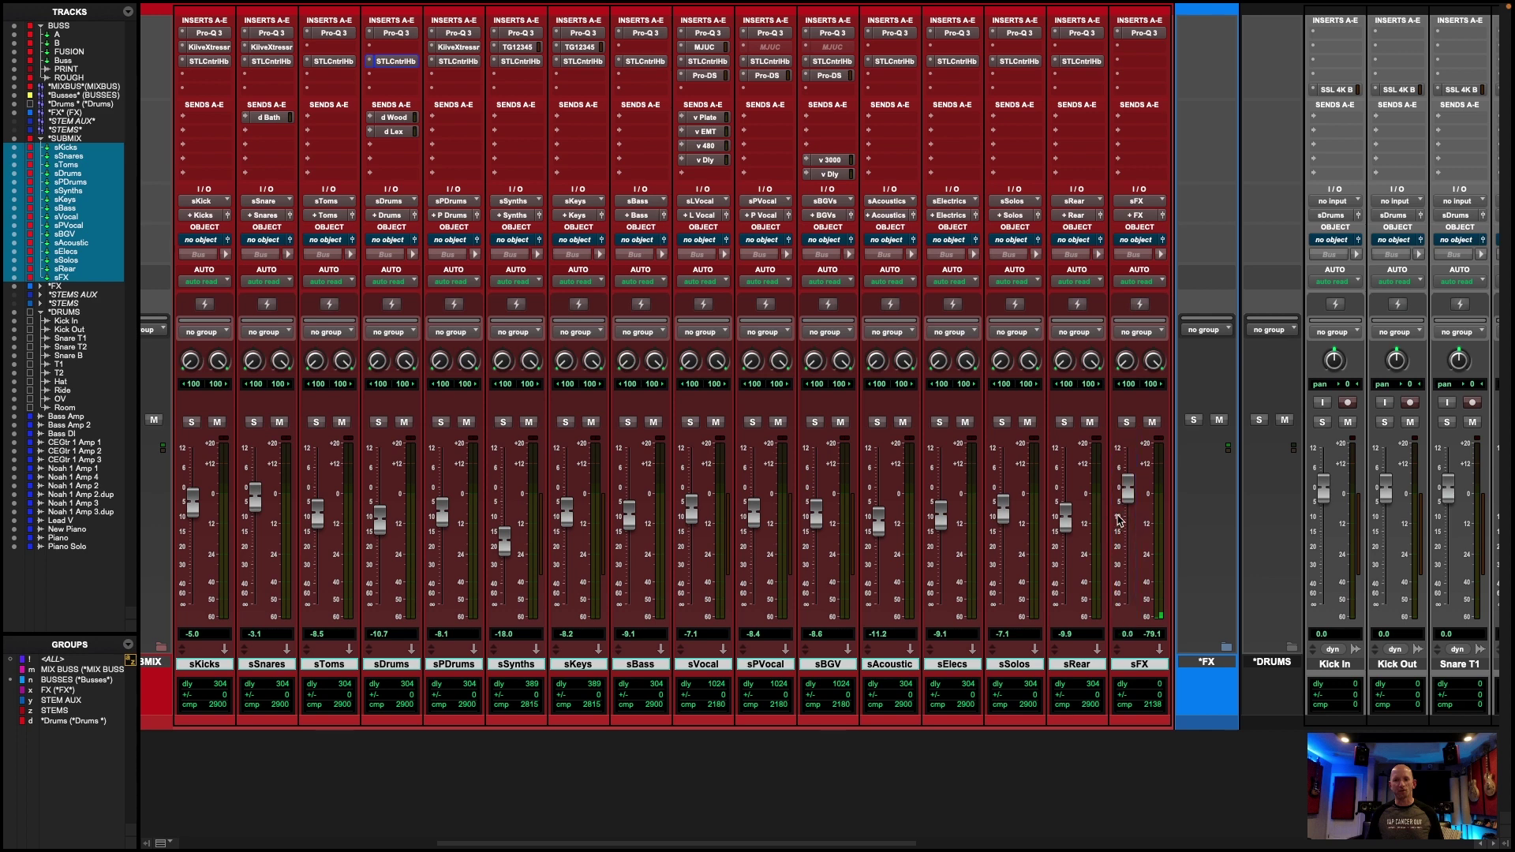
pyautogui.keyDown('alt'); pyautogui.keyDown('shift'); pyautogui.click(1128, 493); pyautogui.keyUp('shift'); pyautogui.keyUp('alt')
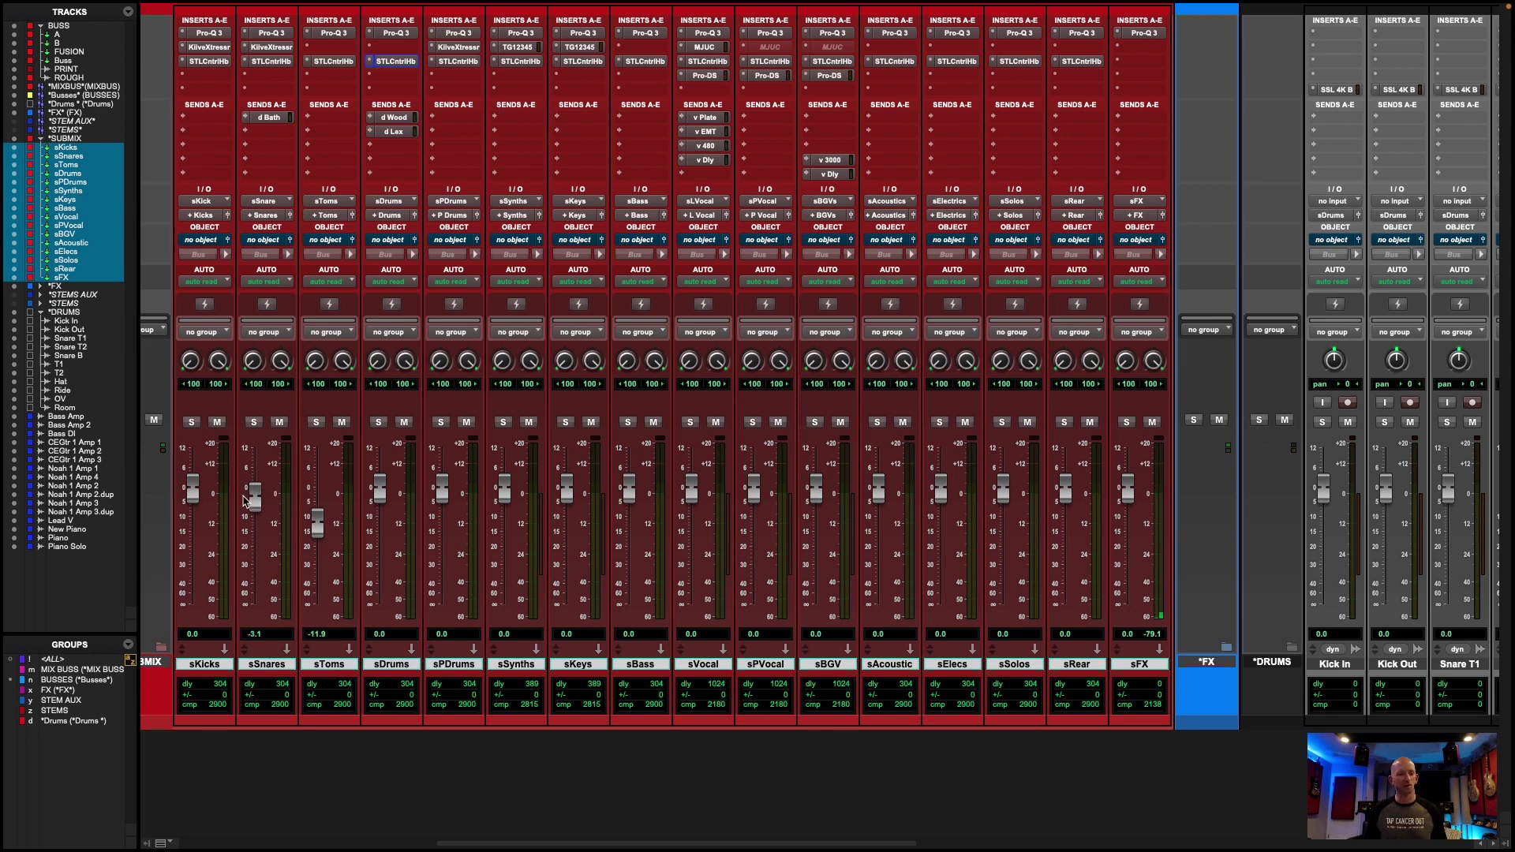
pyautogui.keyDown('alt'); pyautogui.click(249, 500); pyautogui.keyUp('alt')
pyautogui.keyDown('alt'); pyautogui.click(318, 525); pyautogui.keyUp('alt')
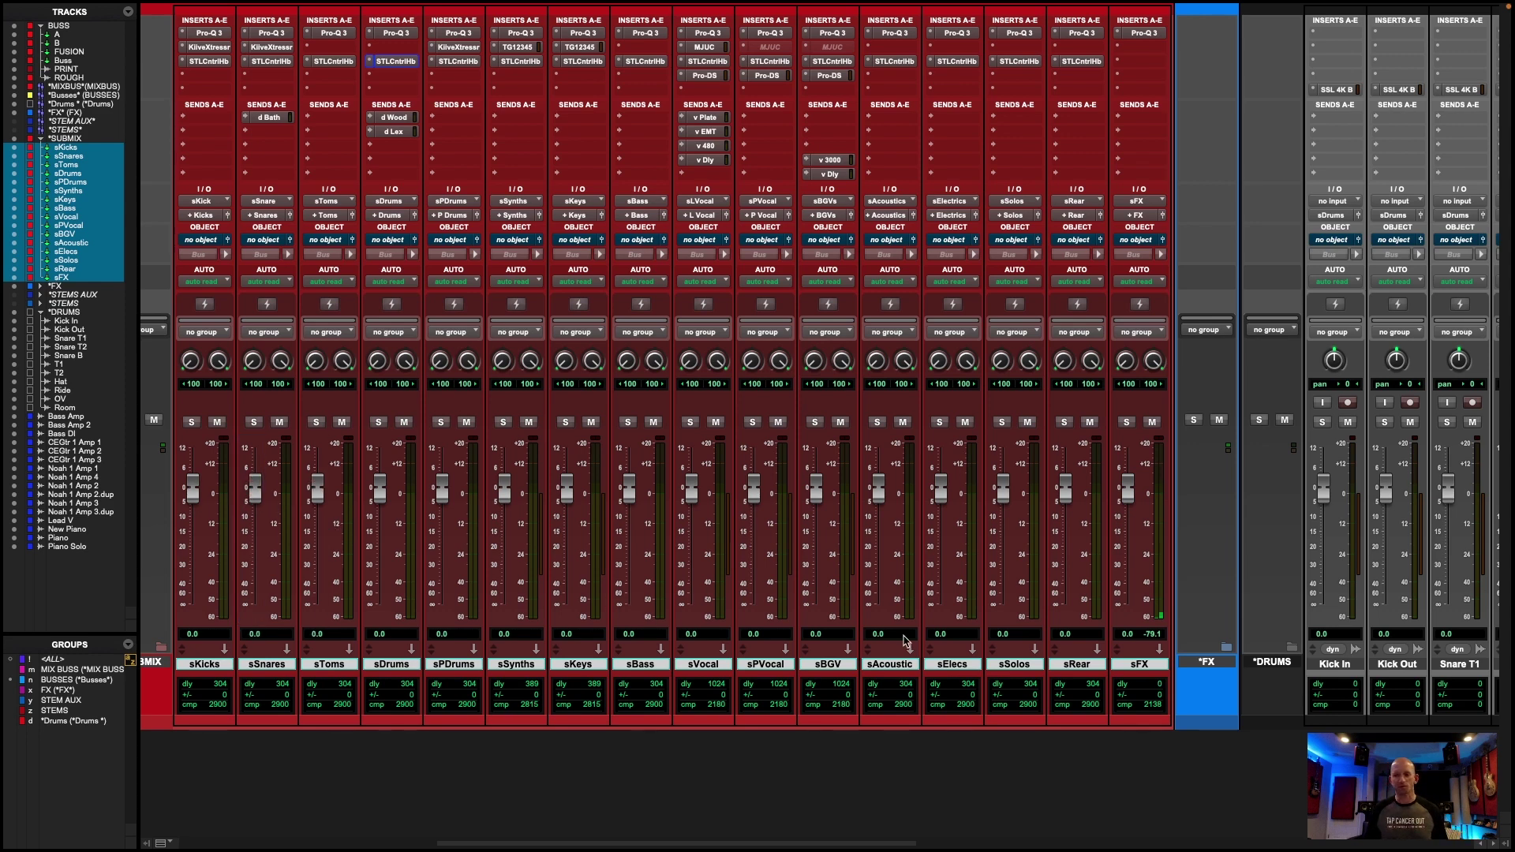
pyautogui.hscroll(5, 848, 685)
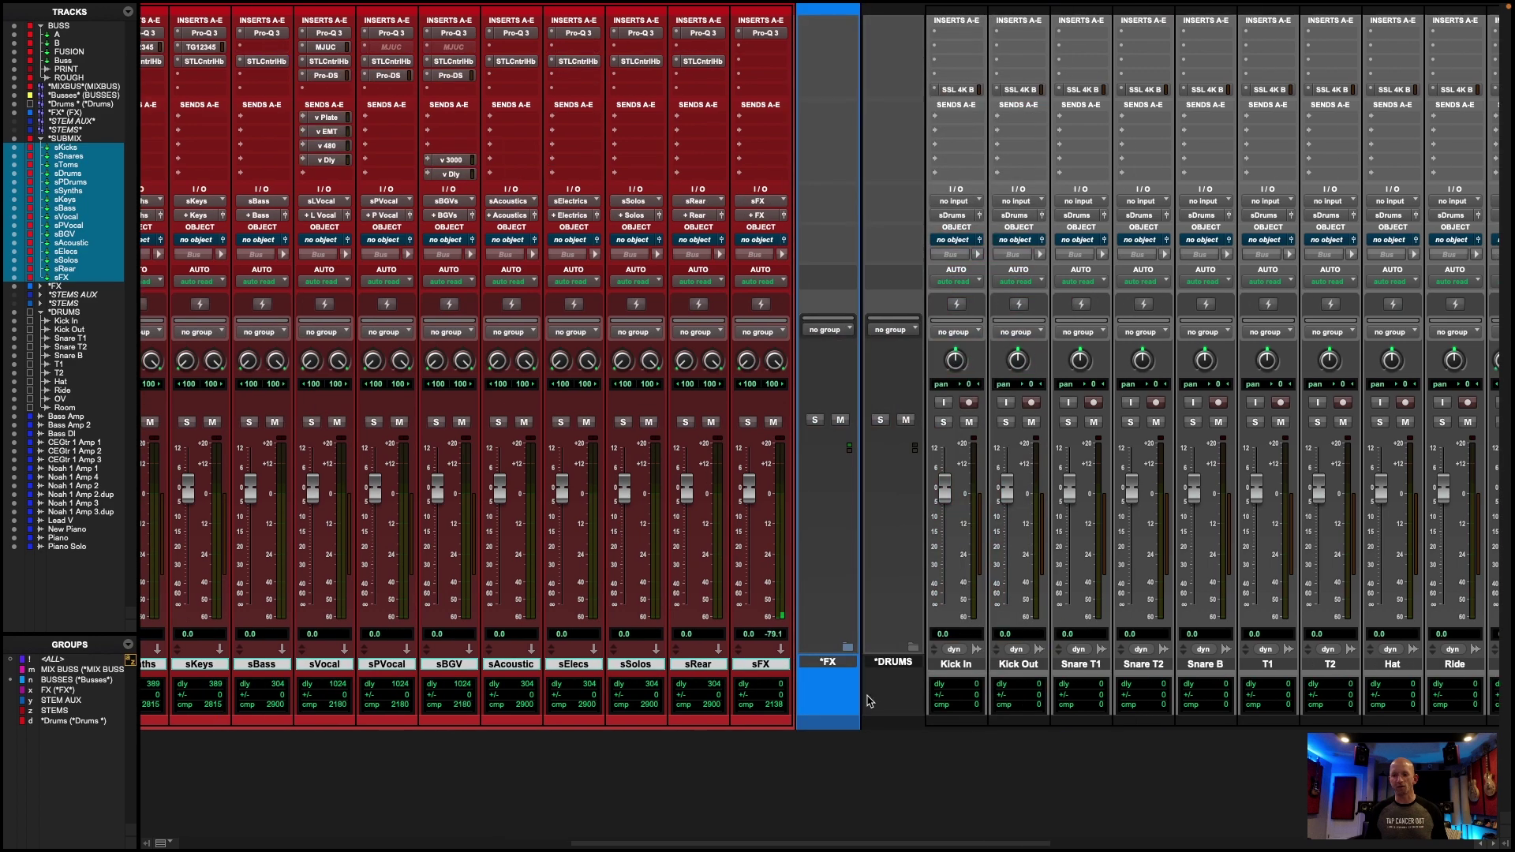
pyautogui.click(956, 665)
# With Kick In and Kick Out selected, switch to the Edit window and bring SoundFlow forward.
pyautogui.keyDown('shift'); pyautogui.click(1018, 665); pyautogui.keyUp('shift')
pyautogui.press('super+equal')
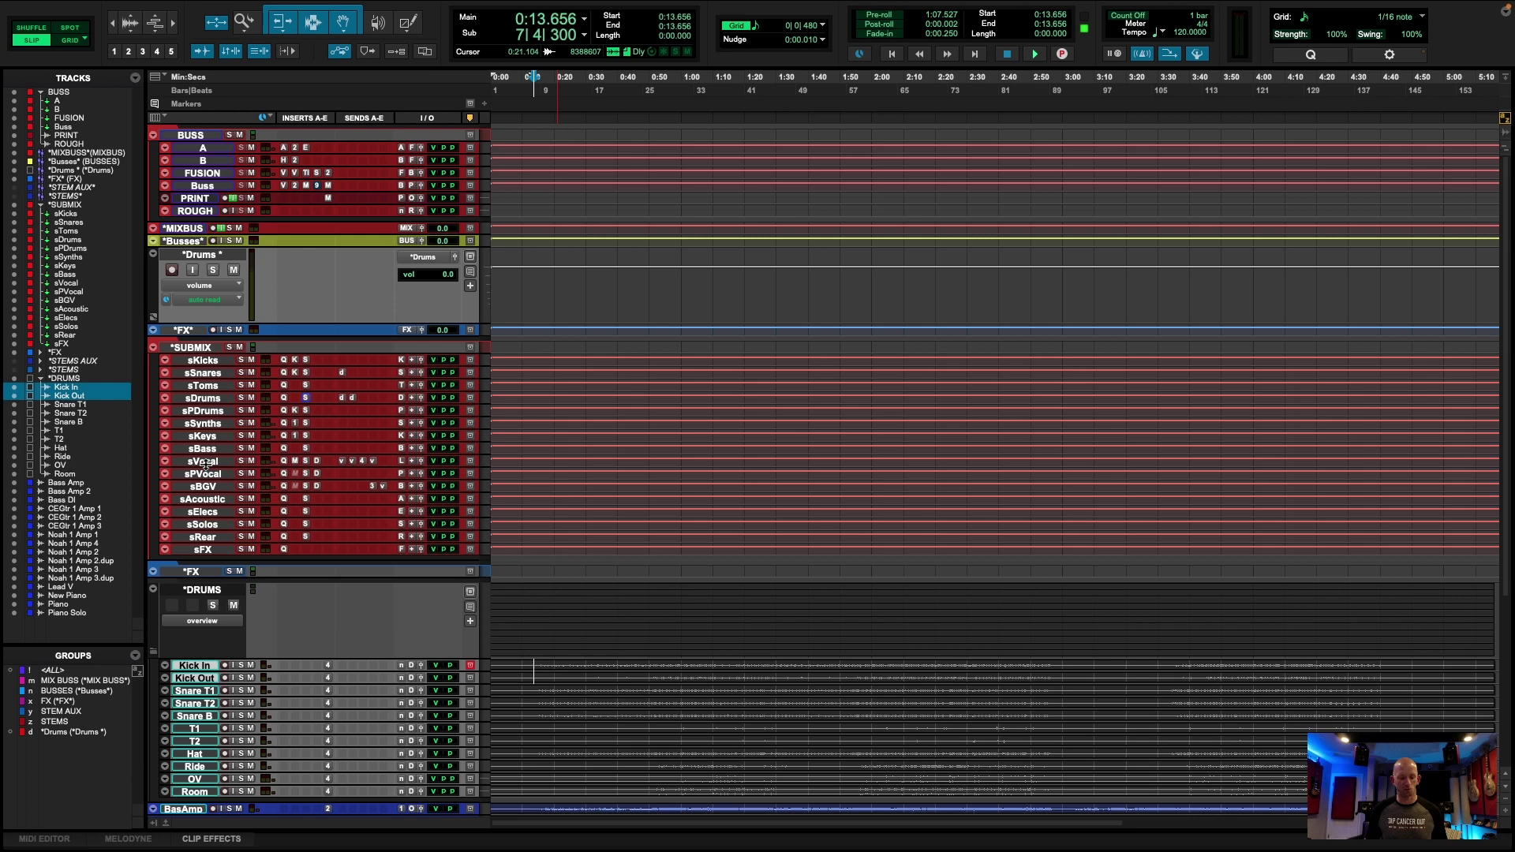
pyautogui.scroll(-5, 249, 452)
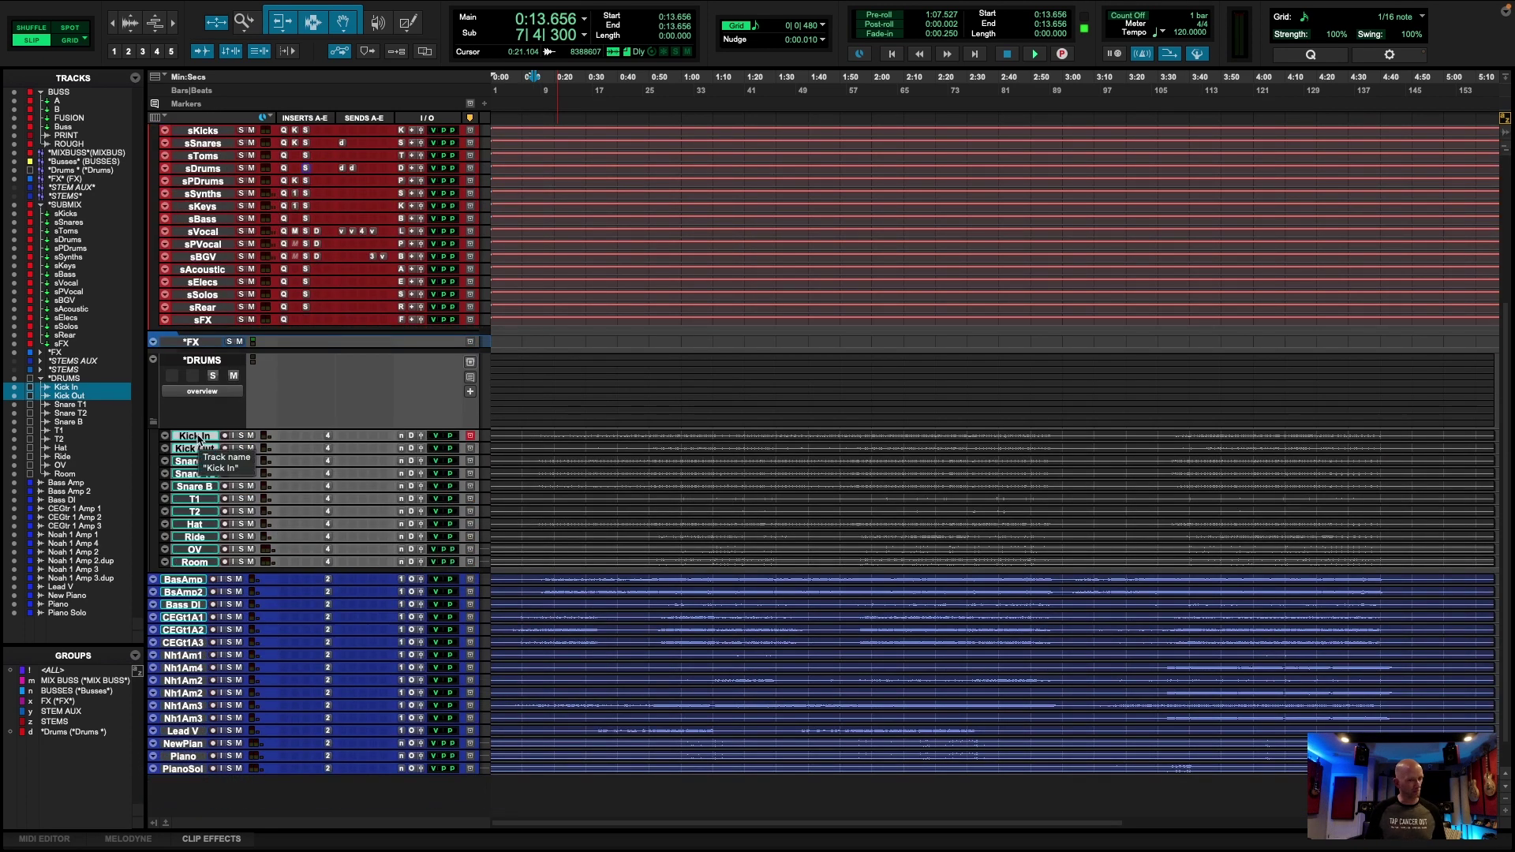
pyautogui.moveTo(1017, 843)
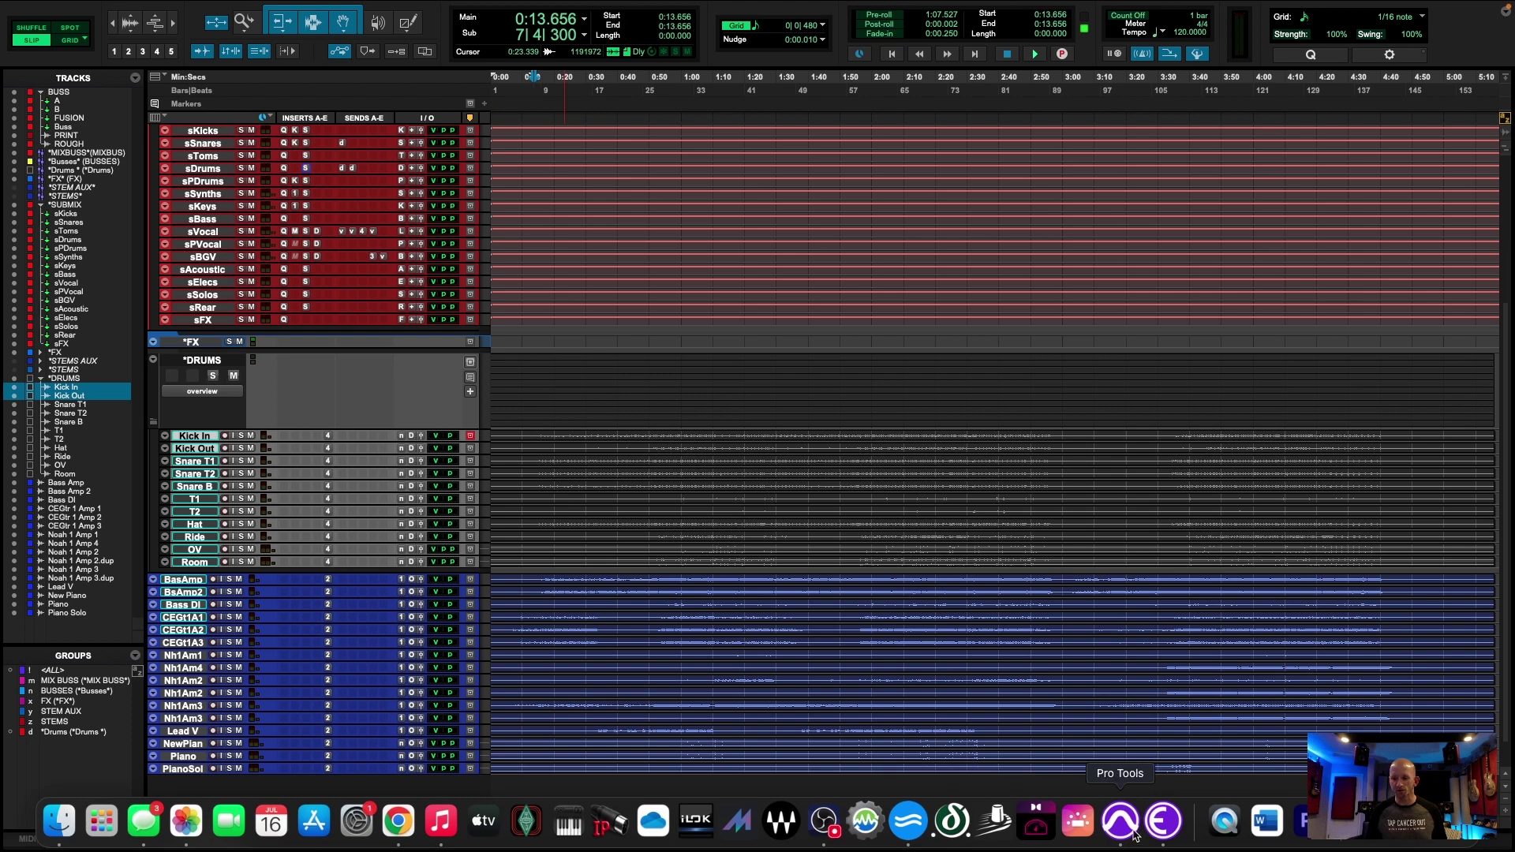
pyautogui.click(919, 828)
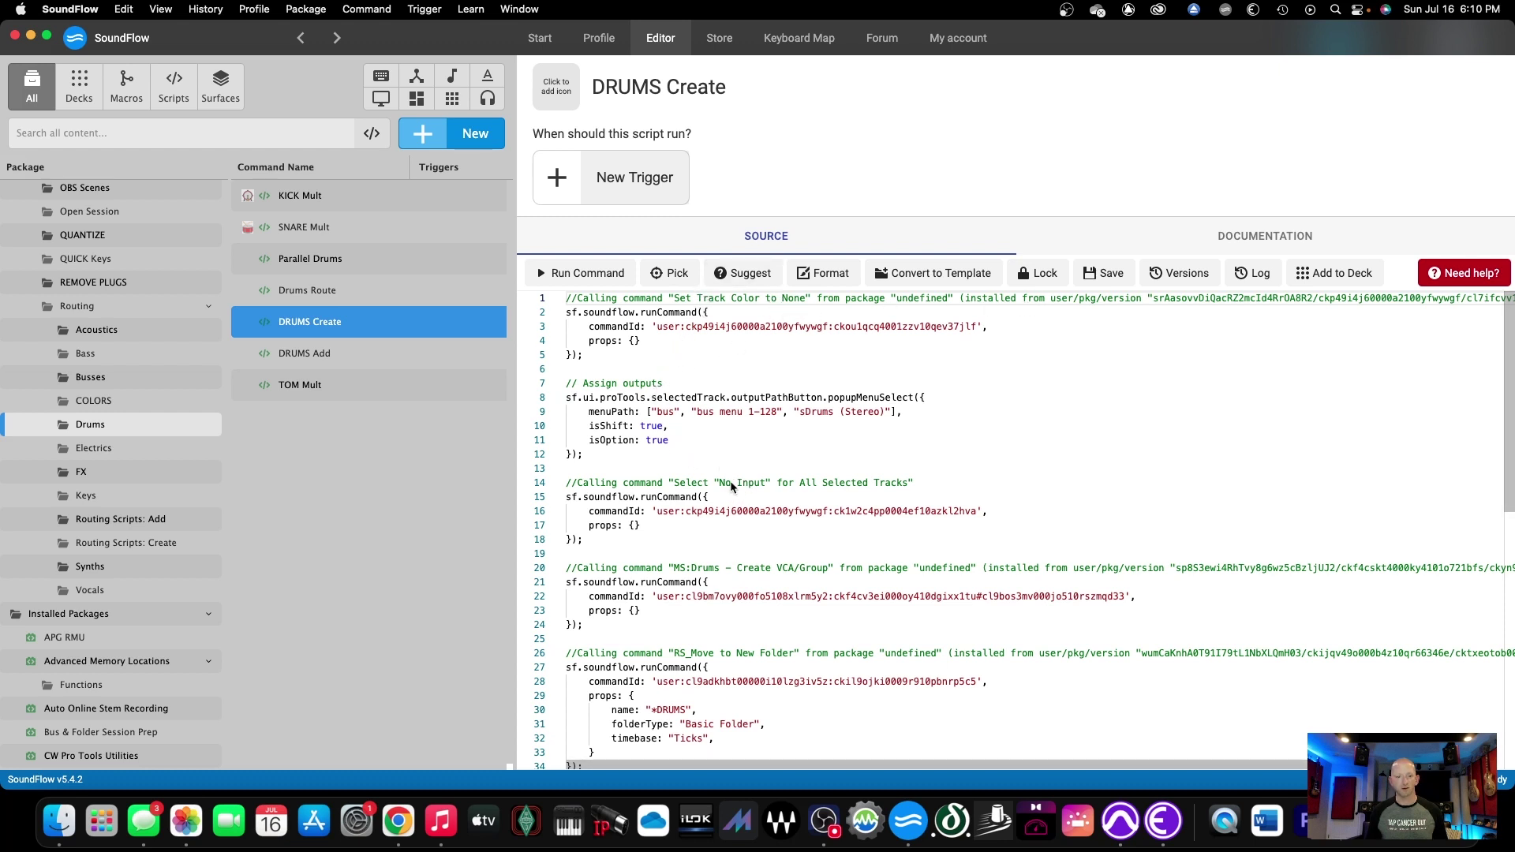
# Scroll through the DRUMS Create script code.
pyautogui.scroll(-3, 713, 523)
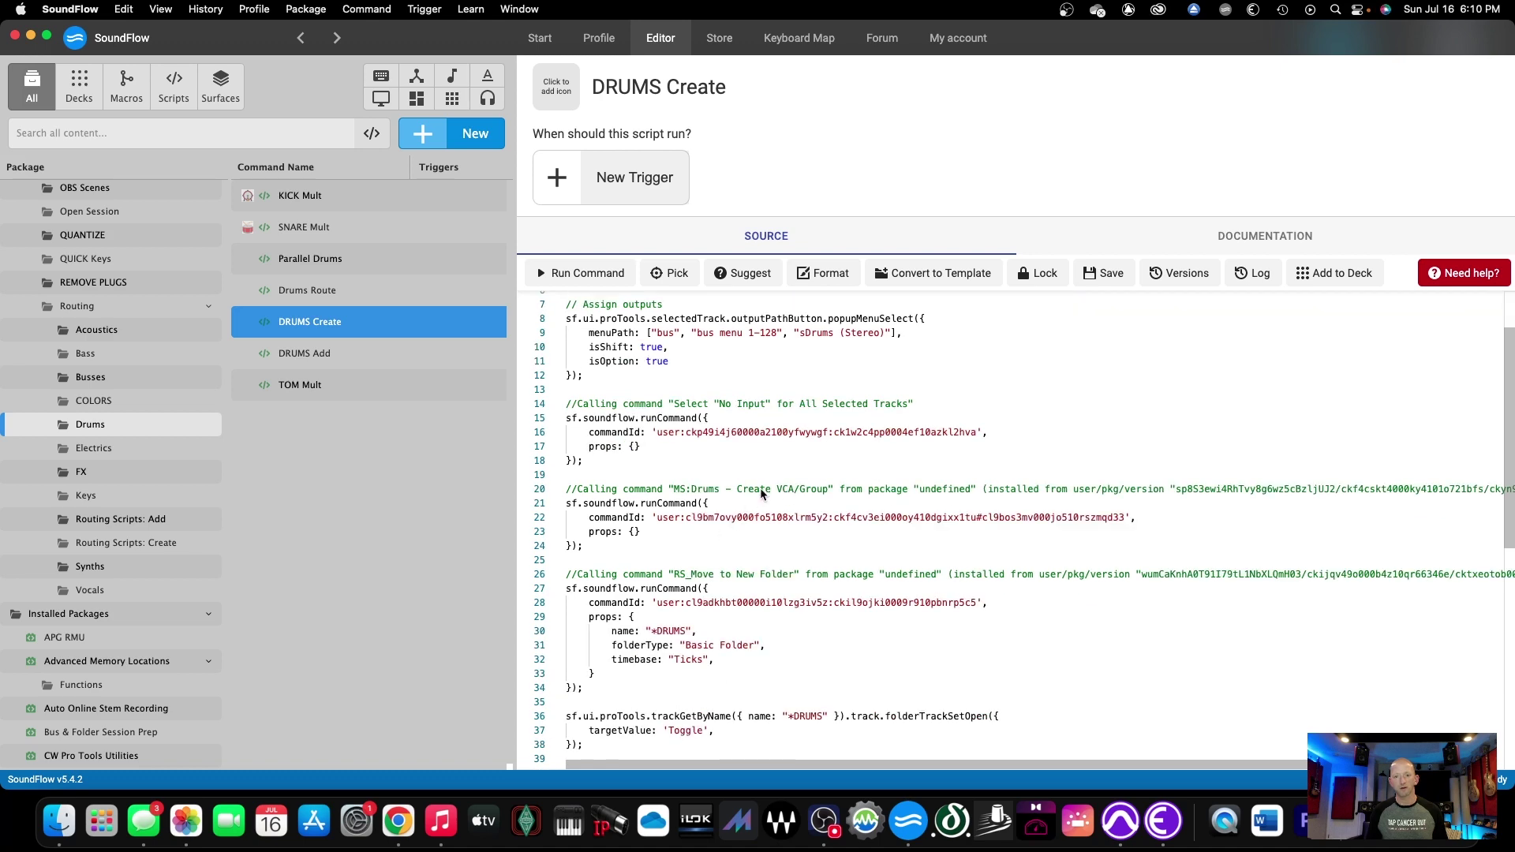
pyautogui.scroll(-4, 733, 525)
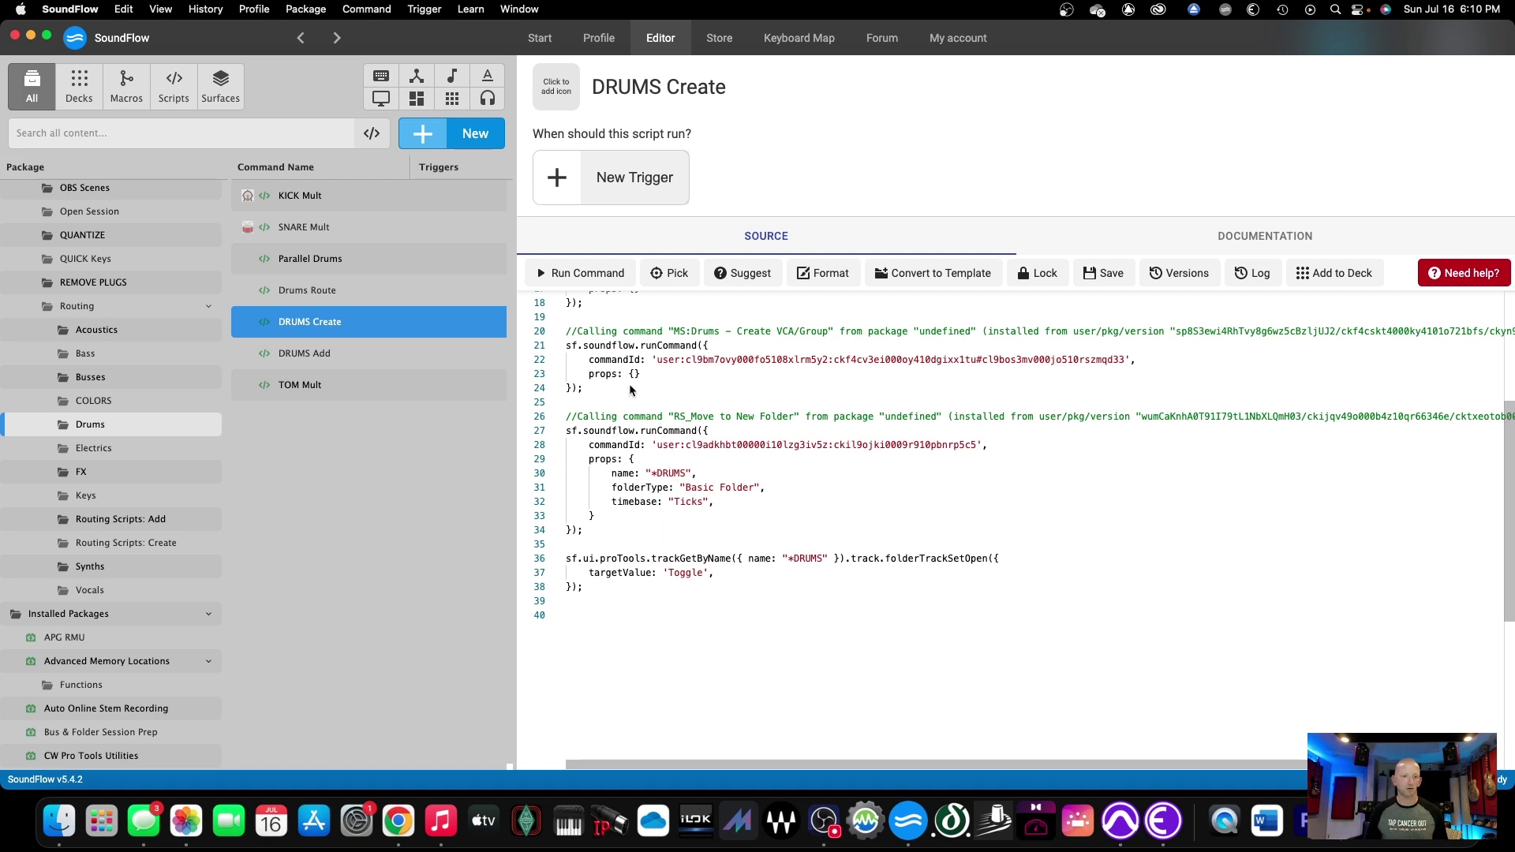
pyautogui.scroll(5, 643, 431)
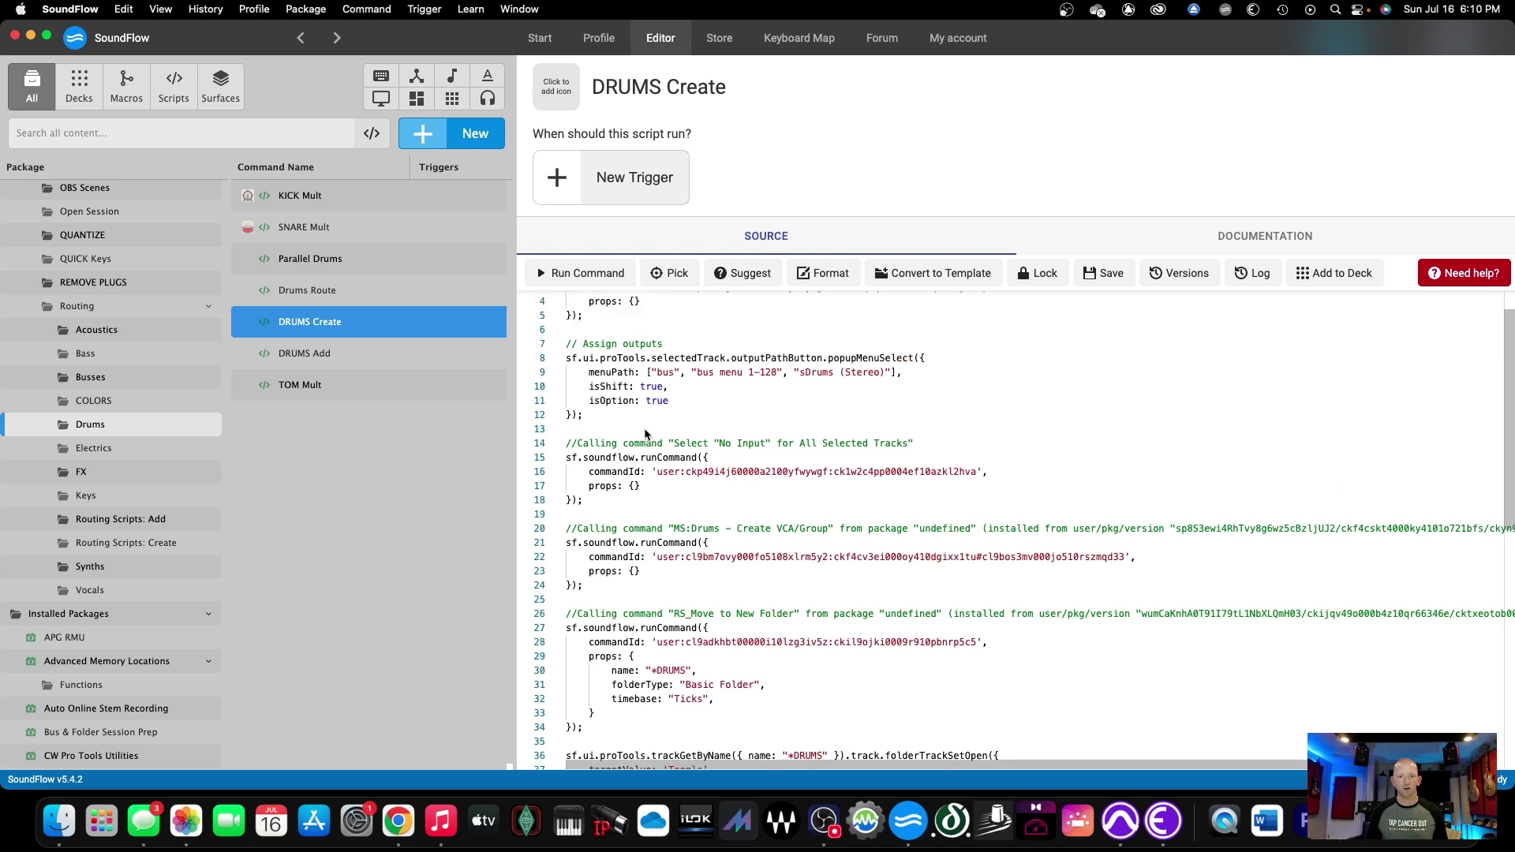
pyautogui.scroll(1, 645, 433)
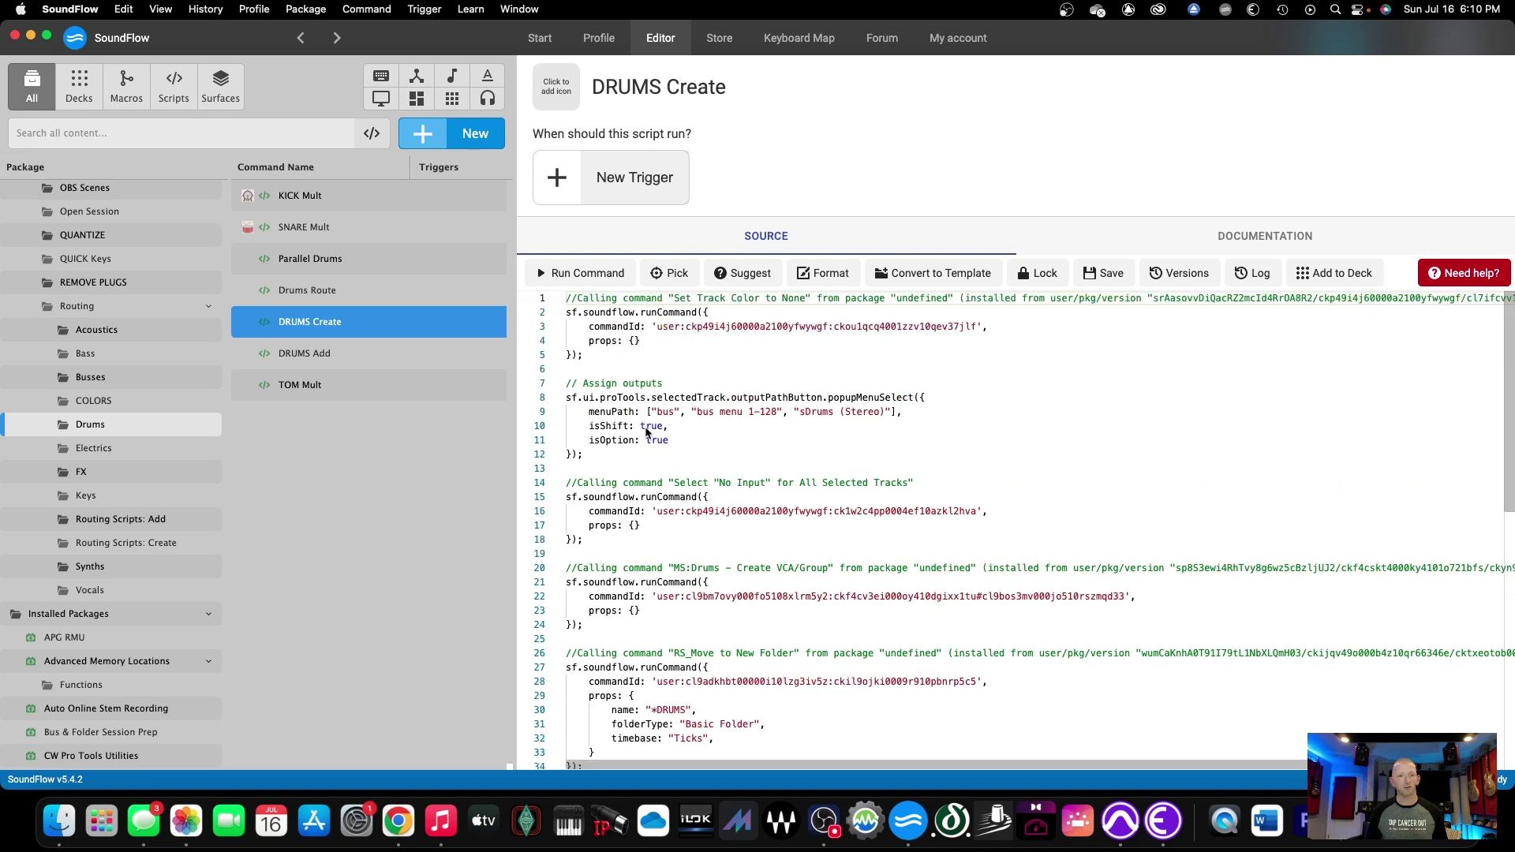
# View the Drums Route, DRUMS Add and KICK Mult scripts, then open the Monument Sound package.
pyautogui.click(301, 293)
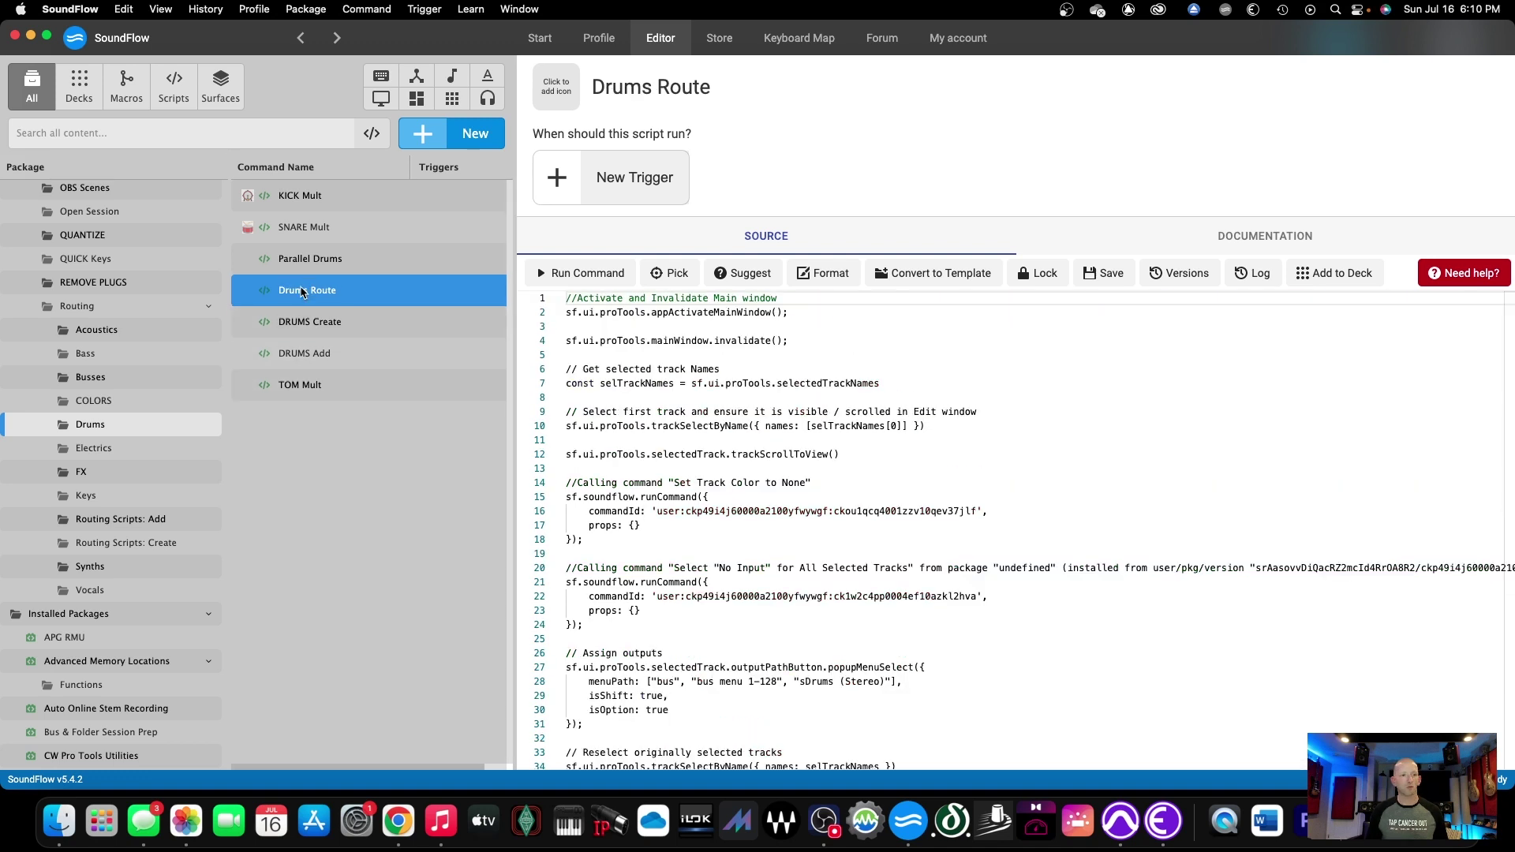
pyautogui.click(316, 322)
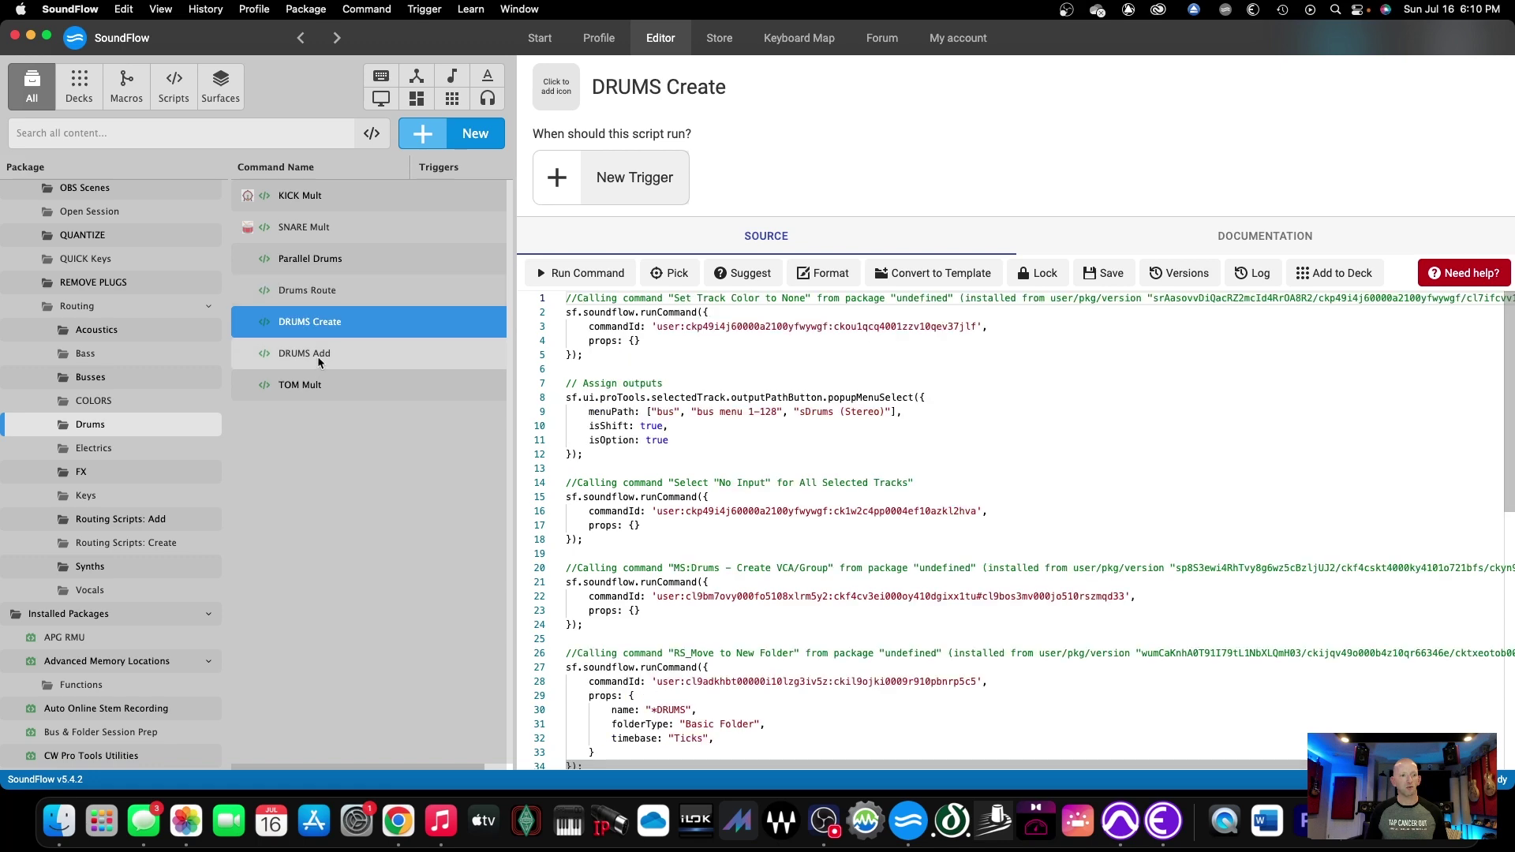
pyautogui.click(321, 357)
pyautogui.click(326, 207)
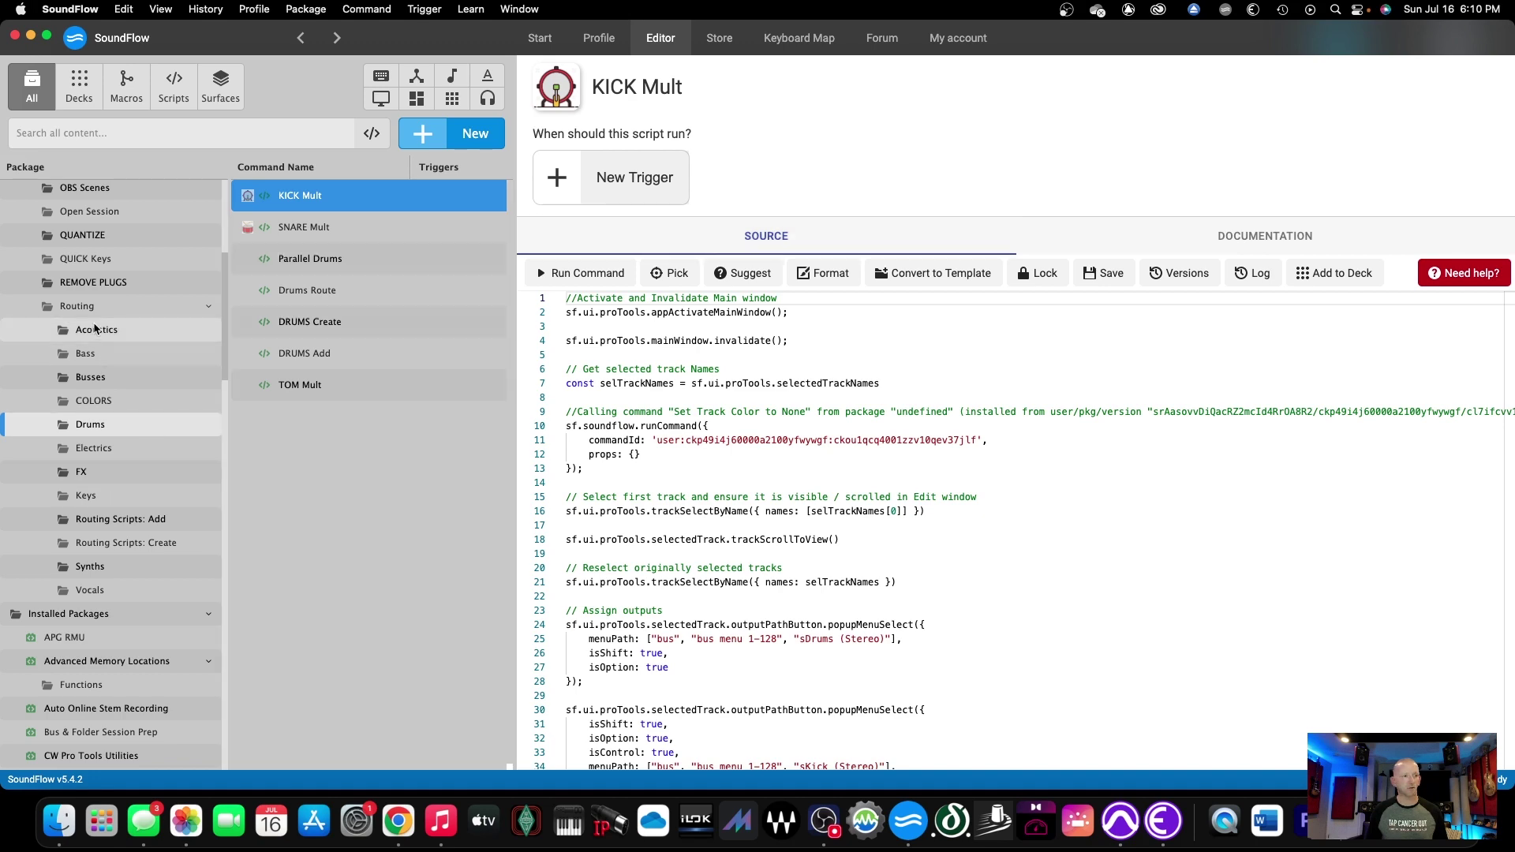
pyautogui.scroll(5, 98, 316)
pyautogui.click(110, 225)
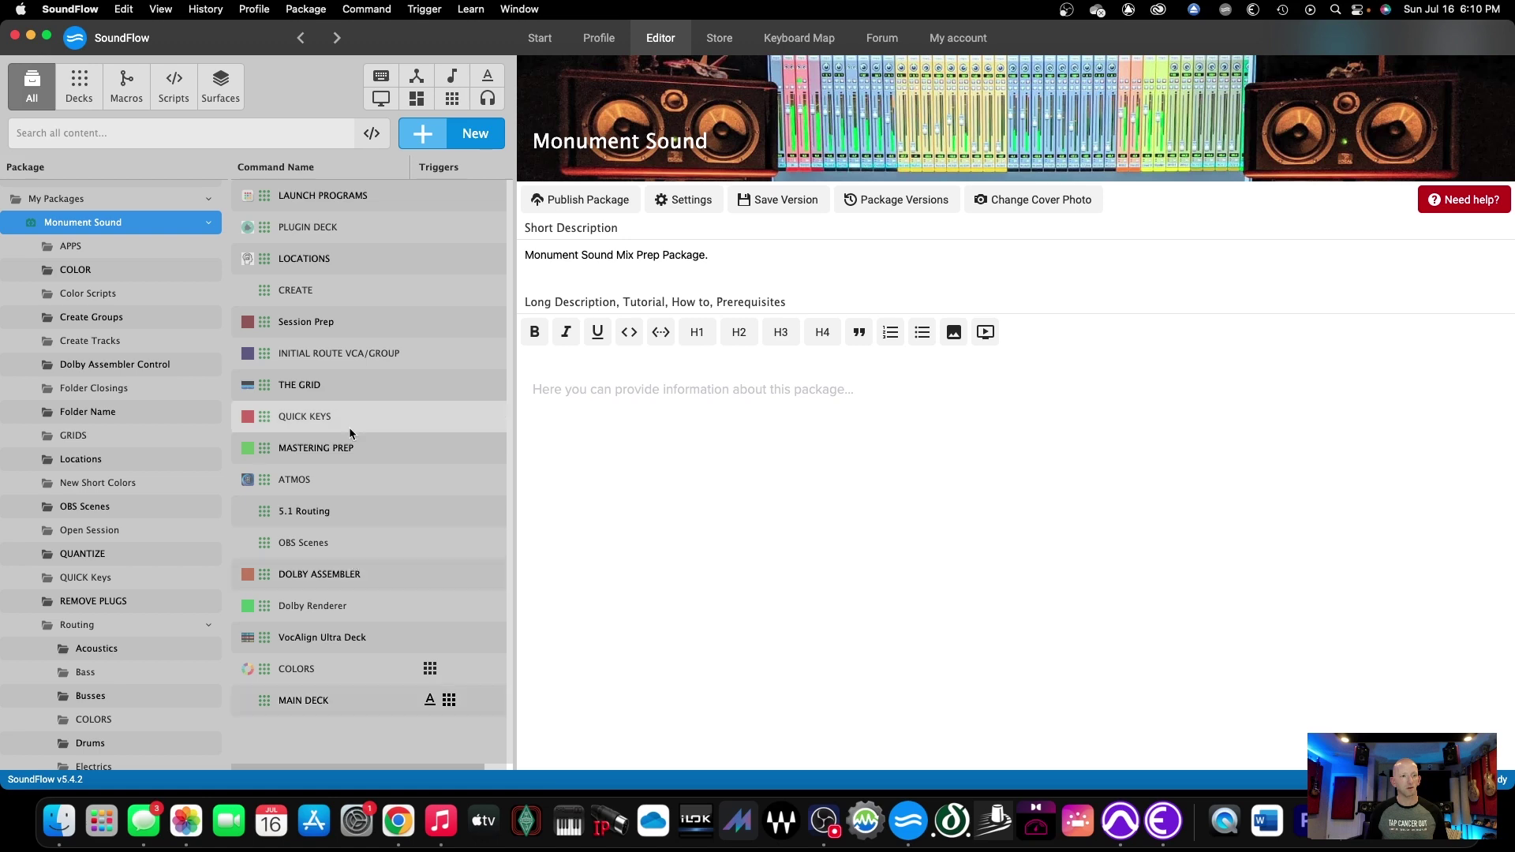
# Show the INITIAL ROUTE VCA/GROUP deck's routing buttons, then return to Pro Tools.
pyautogui.click(344, 353)
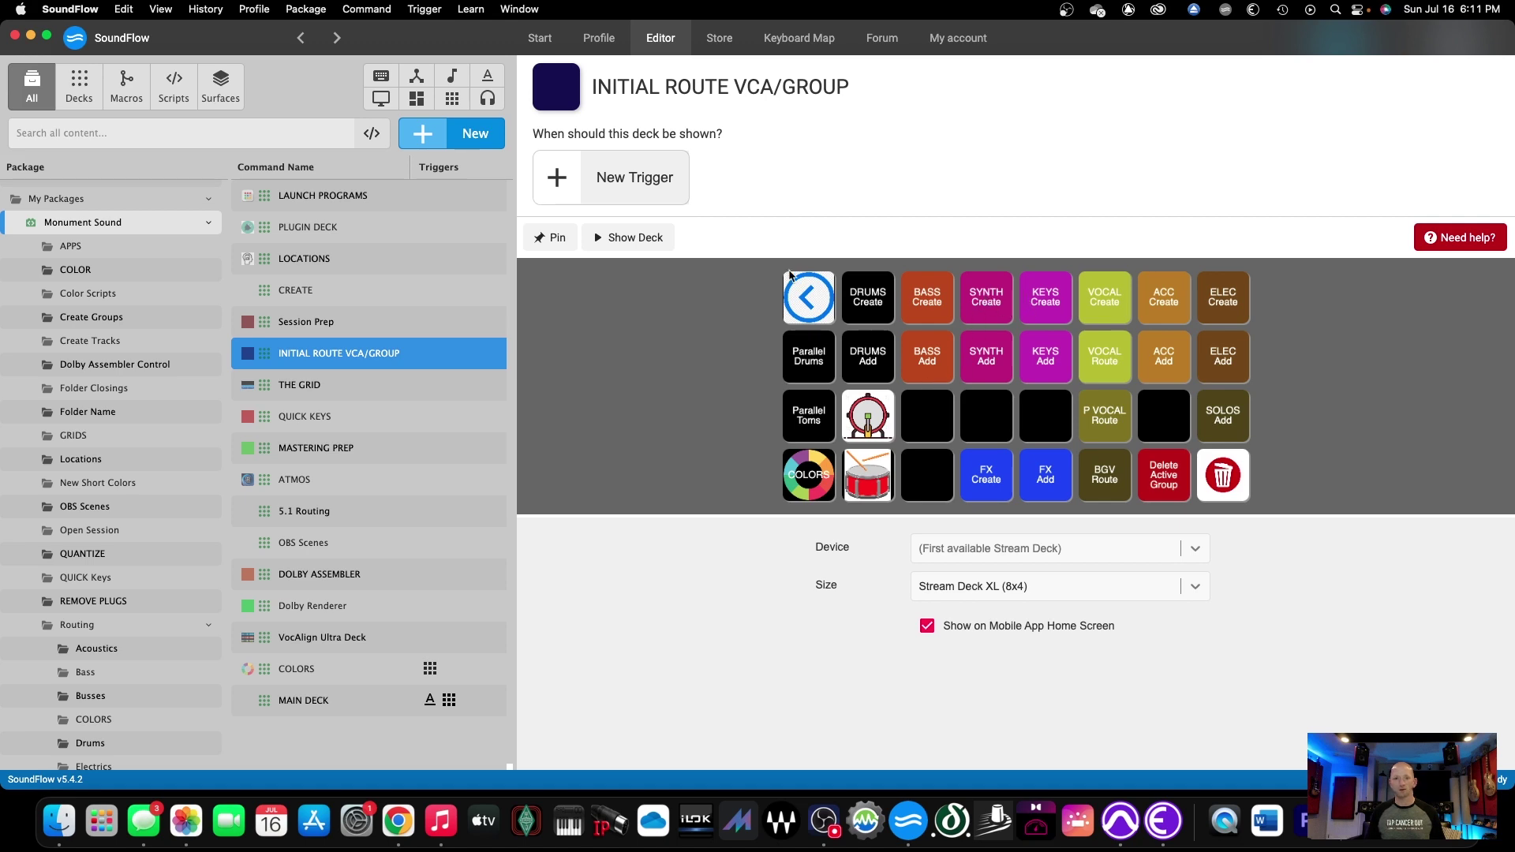
pyautogui.click(1126, 829)
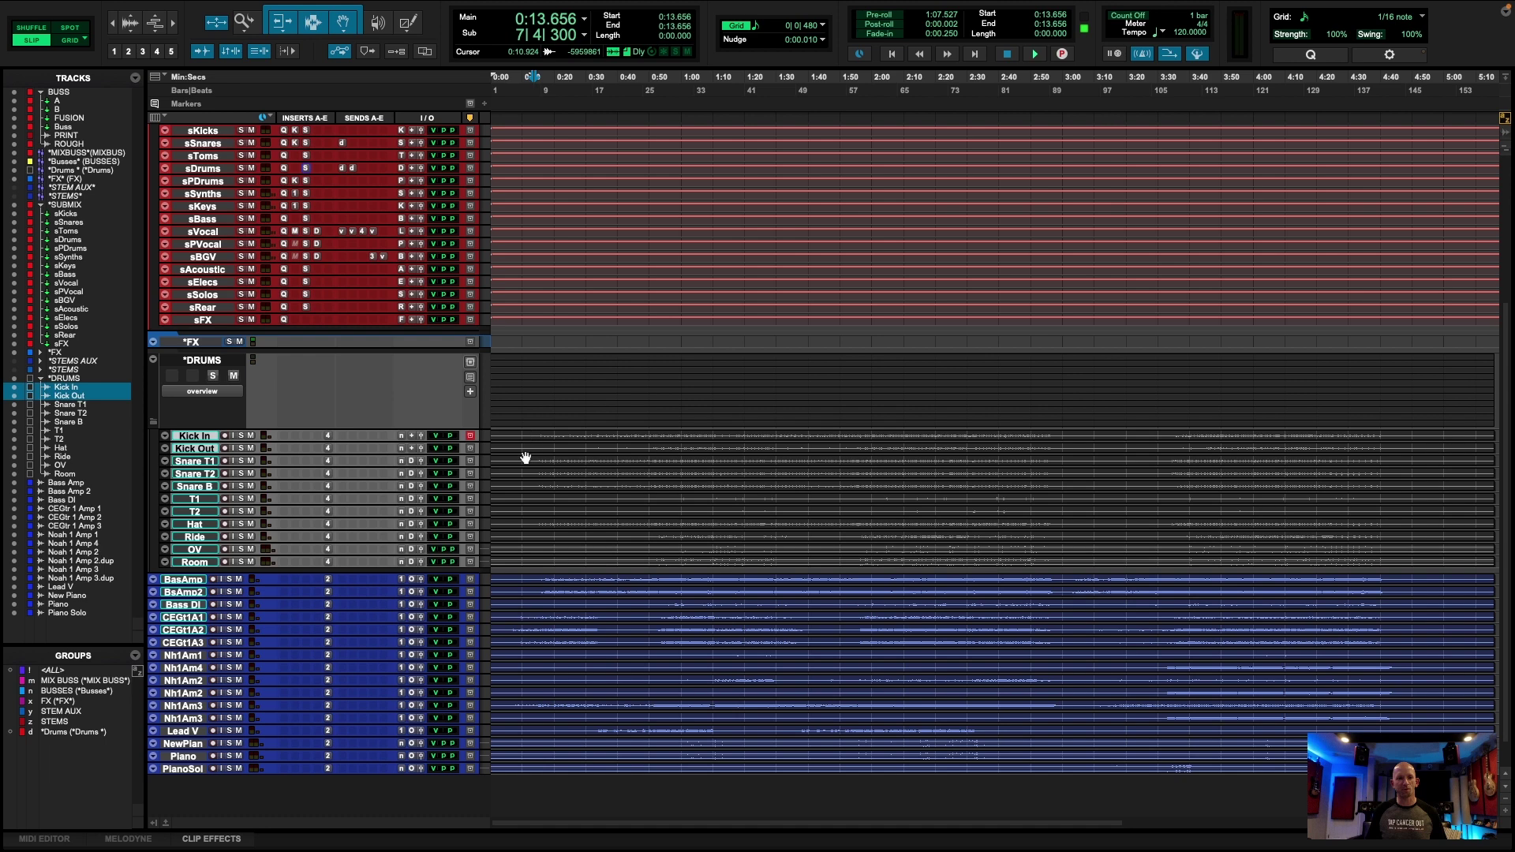
# Select the Snare T1 and T2 strips in the mixer, then return to the Edit window.
pyautogui.press('super+equal')
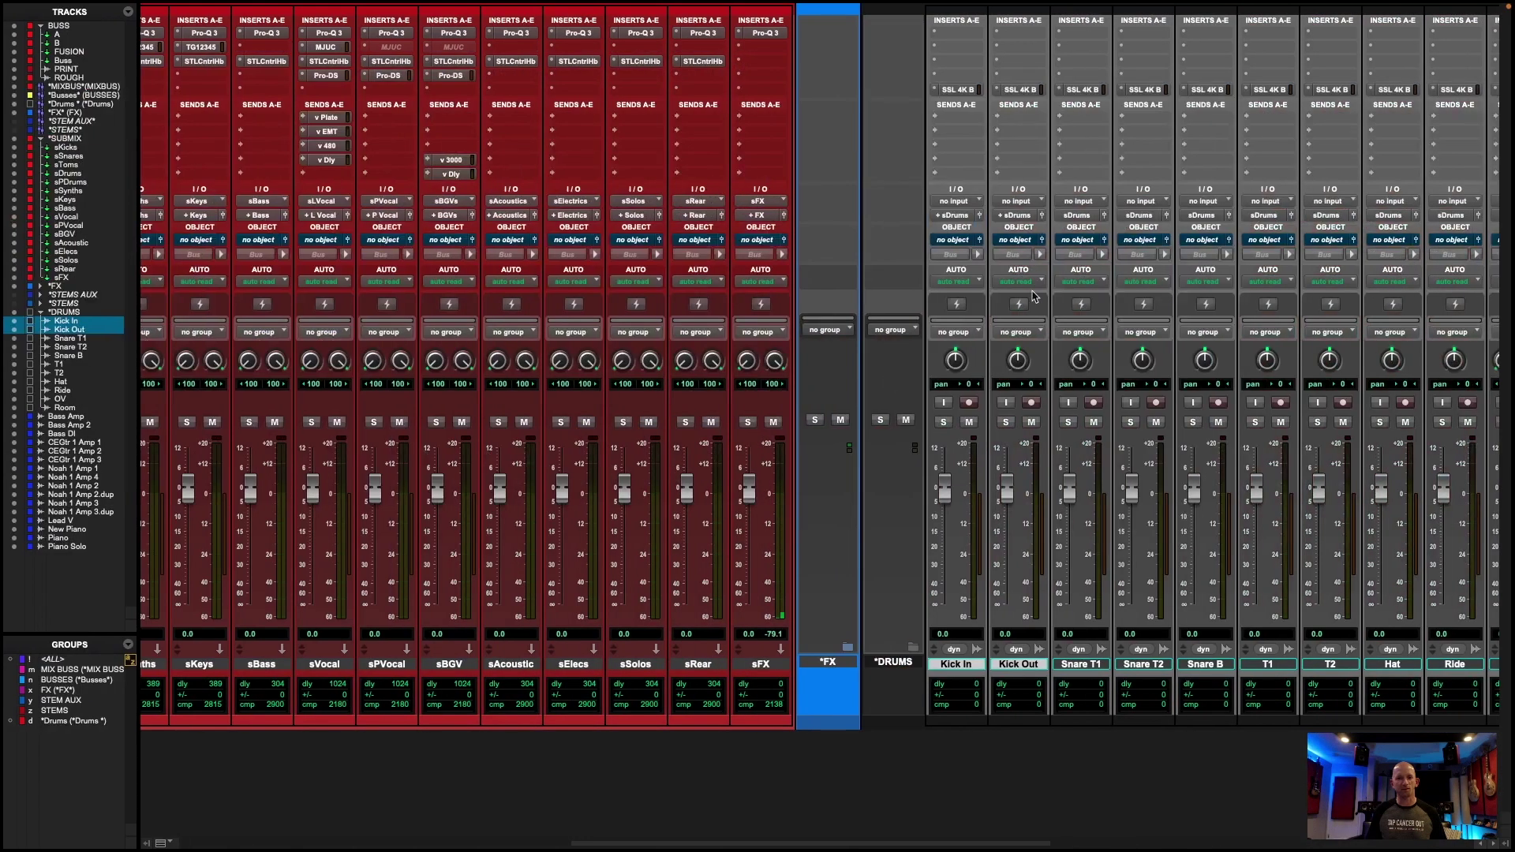
pyautogui.click(1085, 664)
pyautogui.keyDown('shift'); pyautogui.click(1128, 663); pyautogui.keyUp('shift')
pyautogui.press('super+equal')
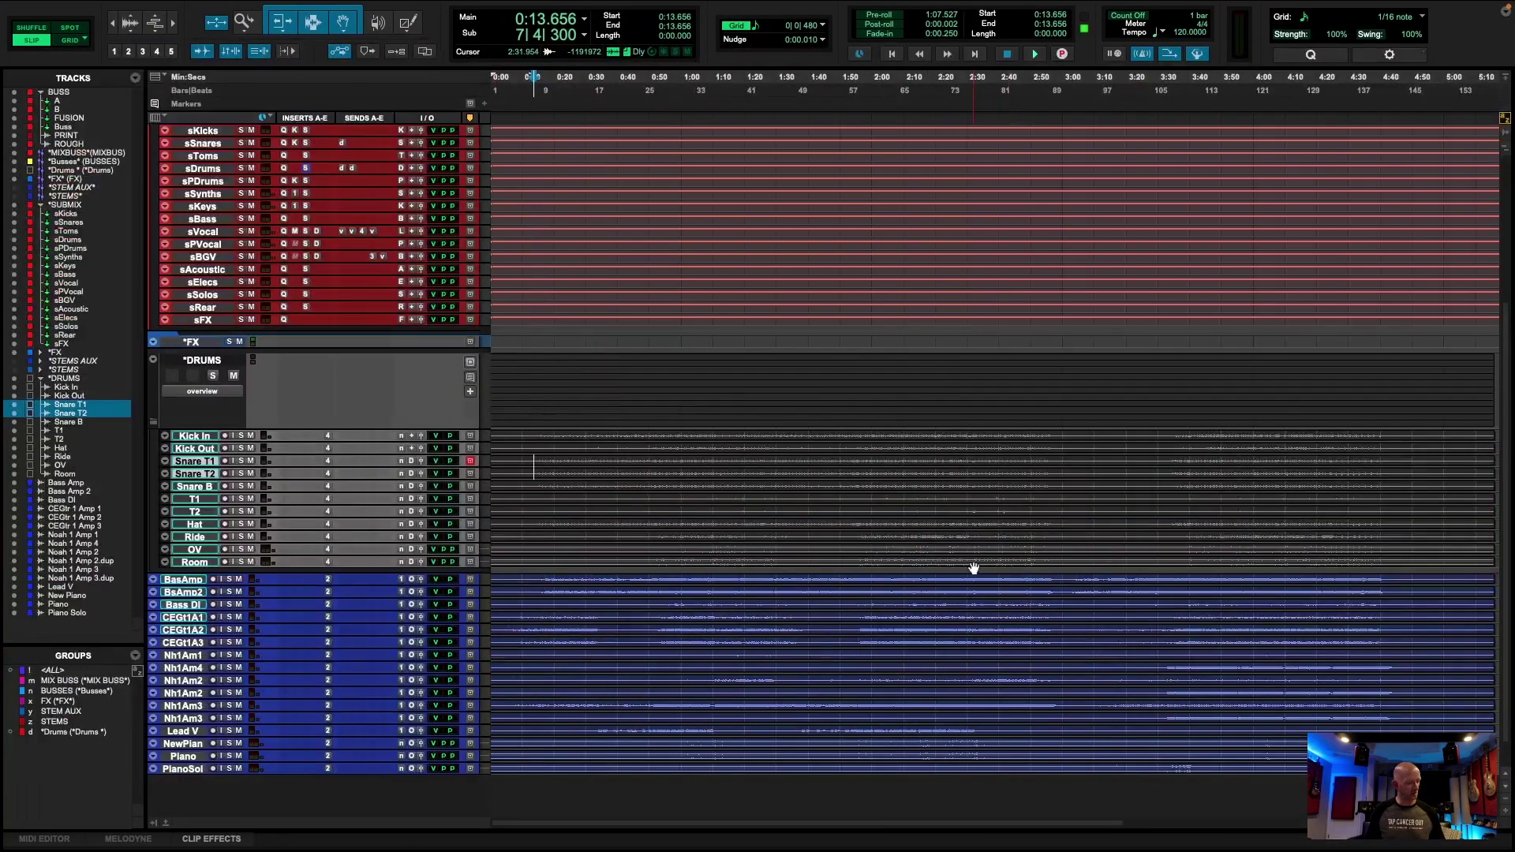
# Make the inactive Snare B track active again.
pyautogui.click(209, 489)
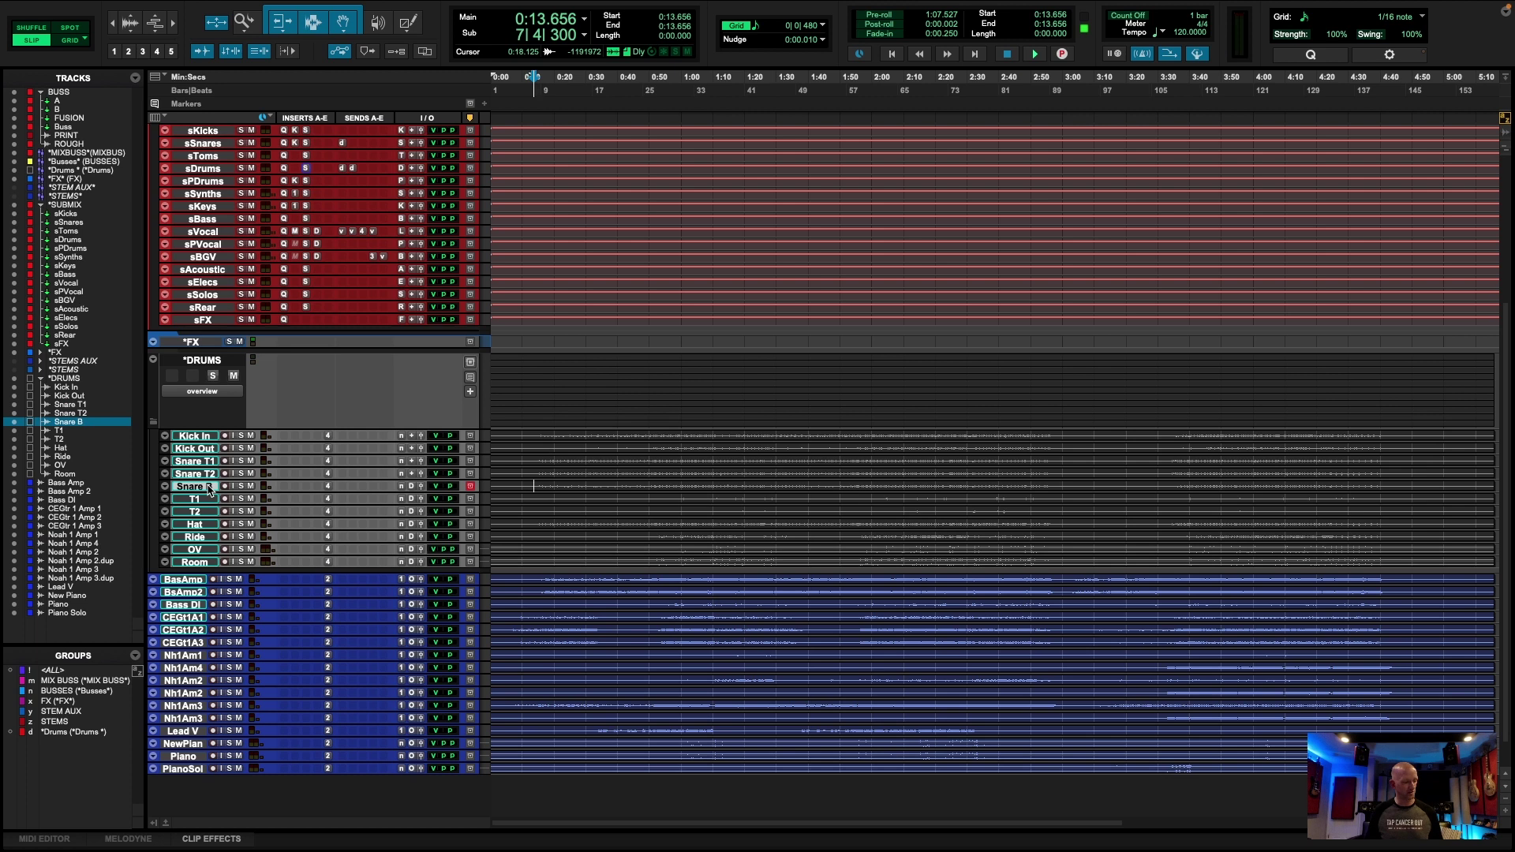
pyautogui.rightClick(209, 489)
pyautogui.press('Escape')
pyautogui.rightClick(209, 489)
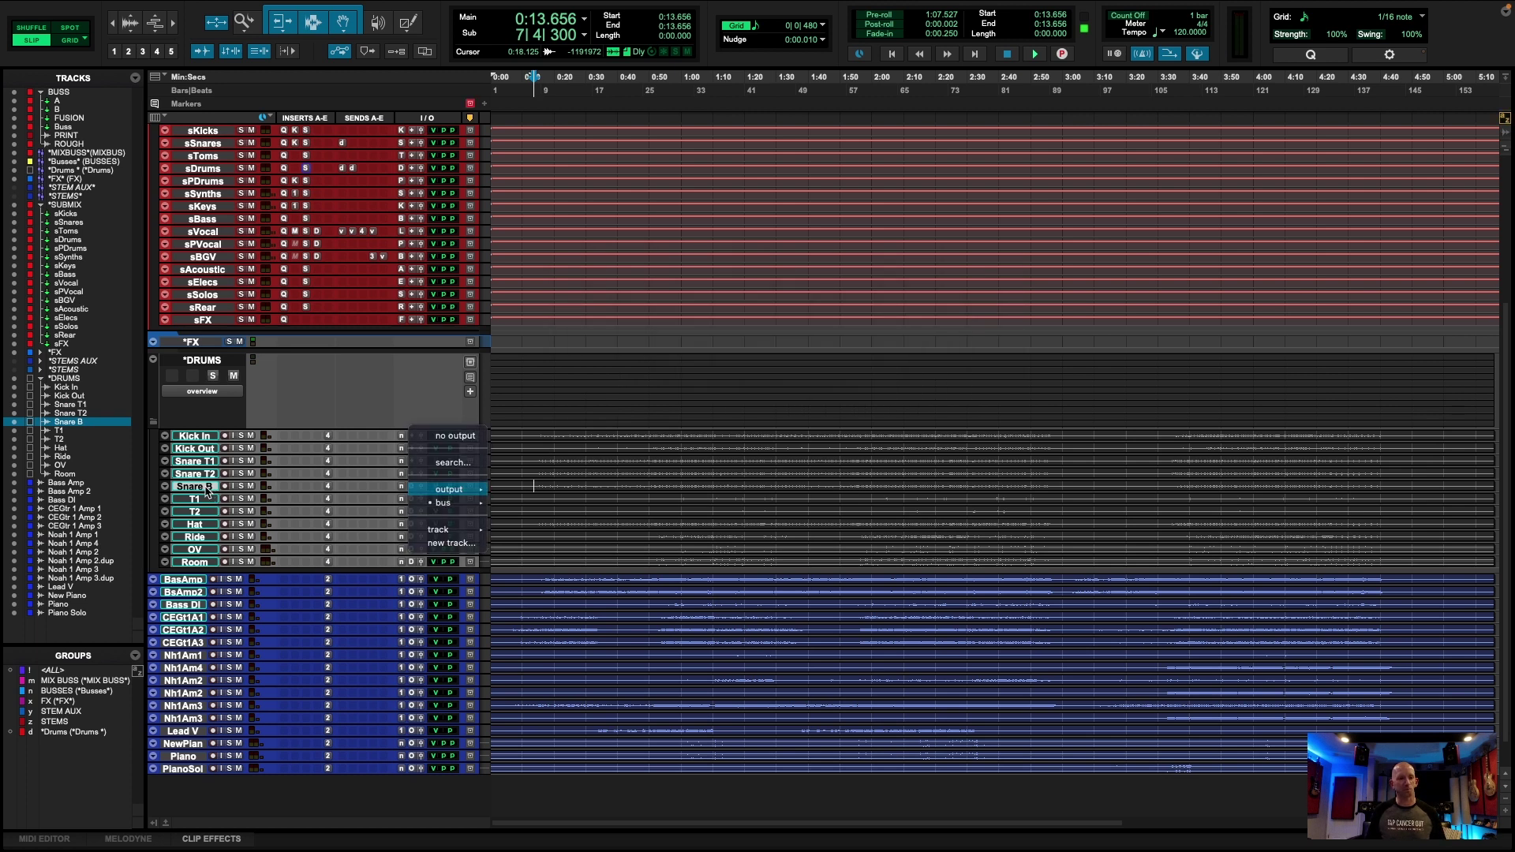
pyautogui.click(450, 490)
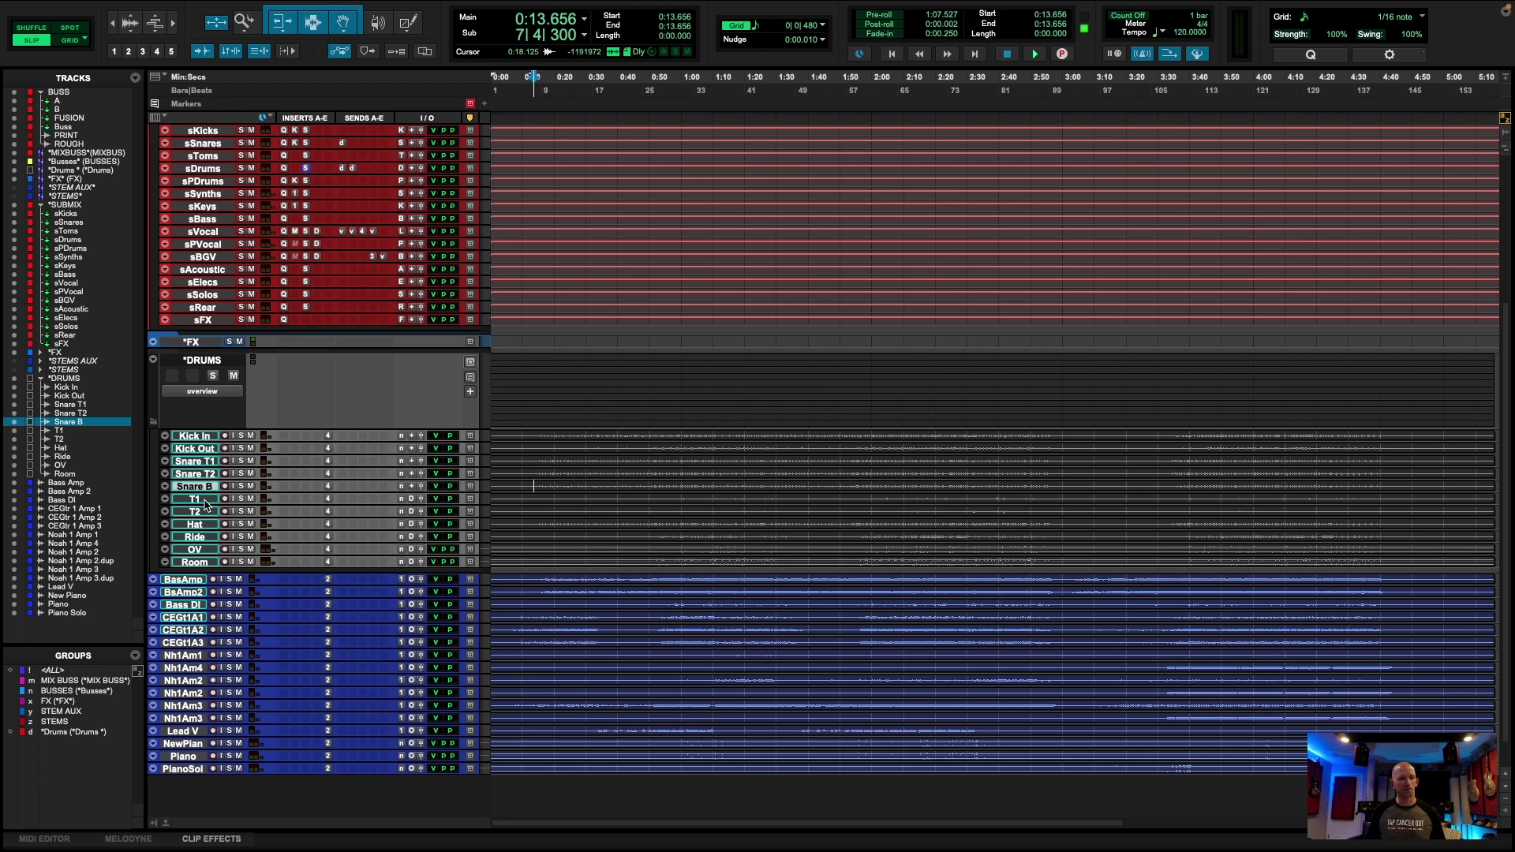
# Select the T1, T2 and Room tracks and check a drum track's output routing, leaving it unchanged.
pyautogui.click(205, 502)
pyautogui.keyDown('shift'); pyautogui.click(207, 513); pyautogui.keyUp('shift')
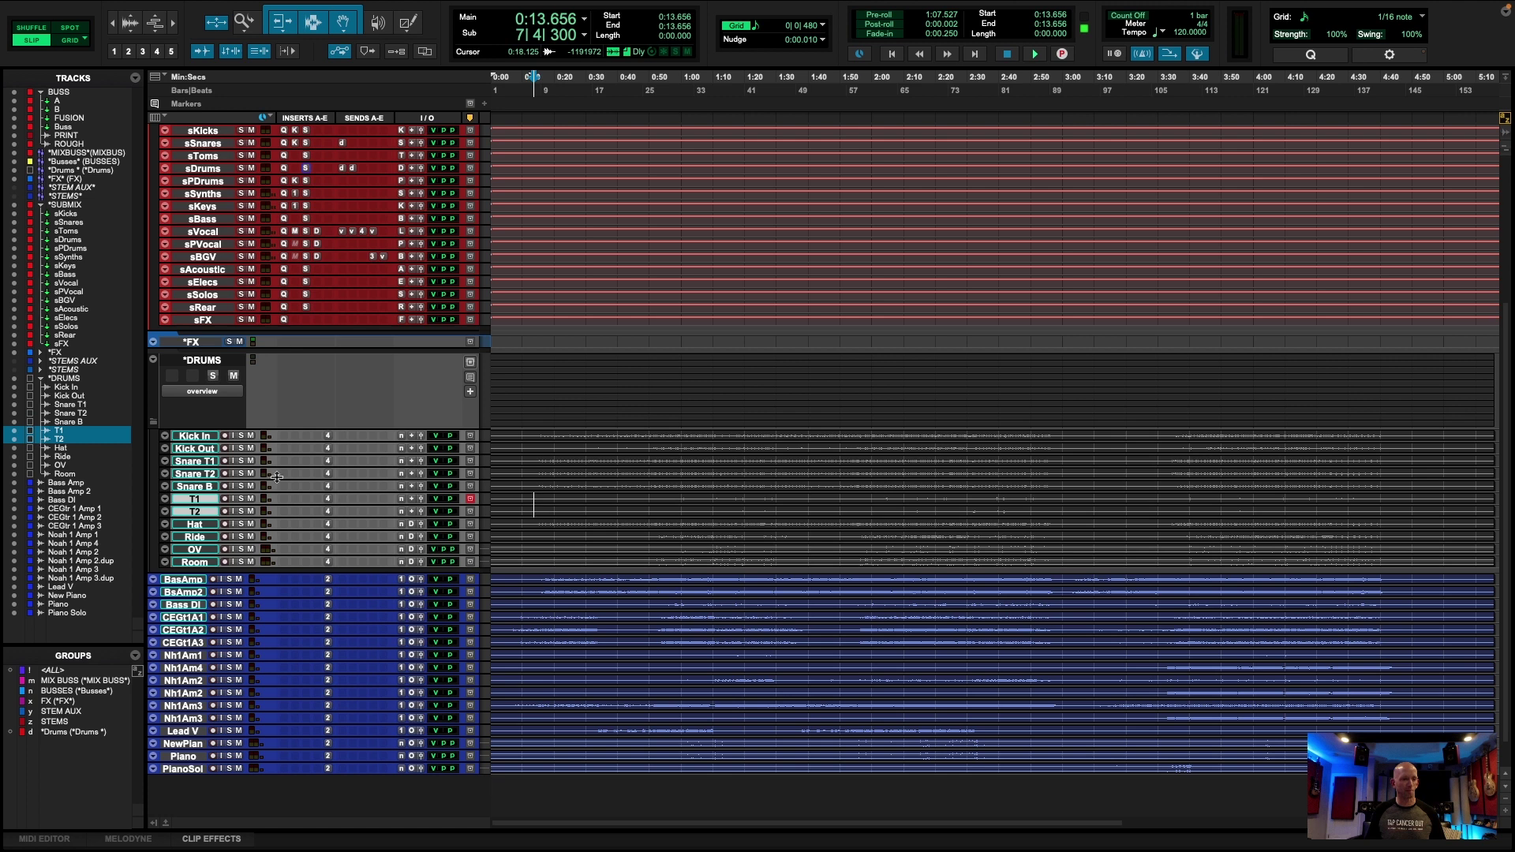
pyautogui.click(190, 563)
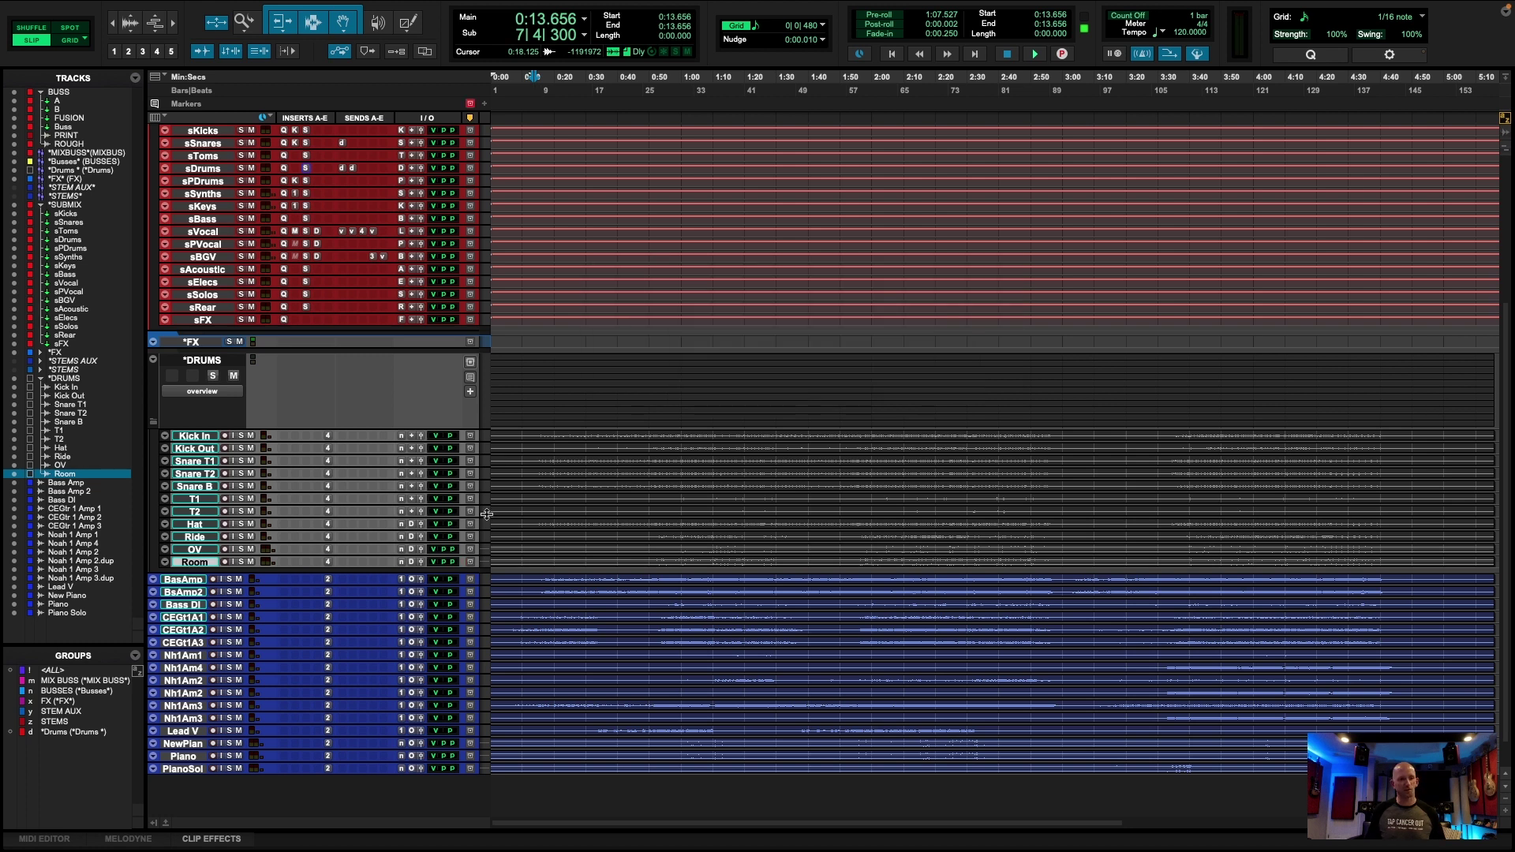
pyautogui.click(410, 499)
pyautogui.click(593, 502)
pyautogui.click(576, 435)
pyautogui.press('super+equal')
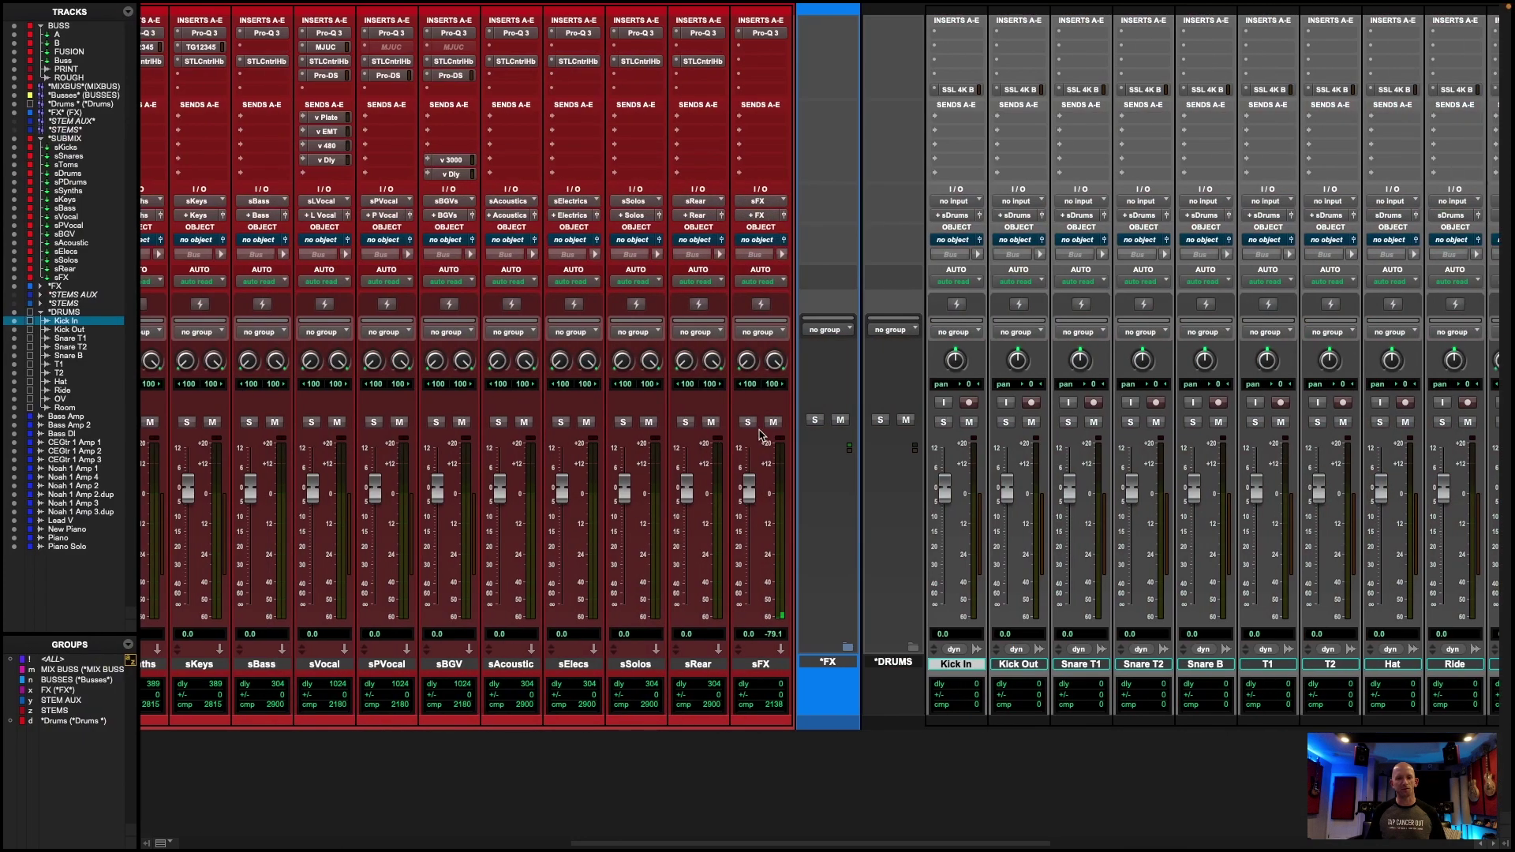
pyautogui.hscroll(1, 993, 314)
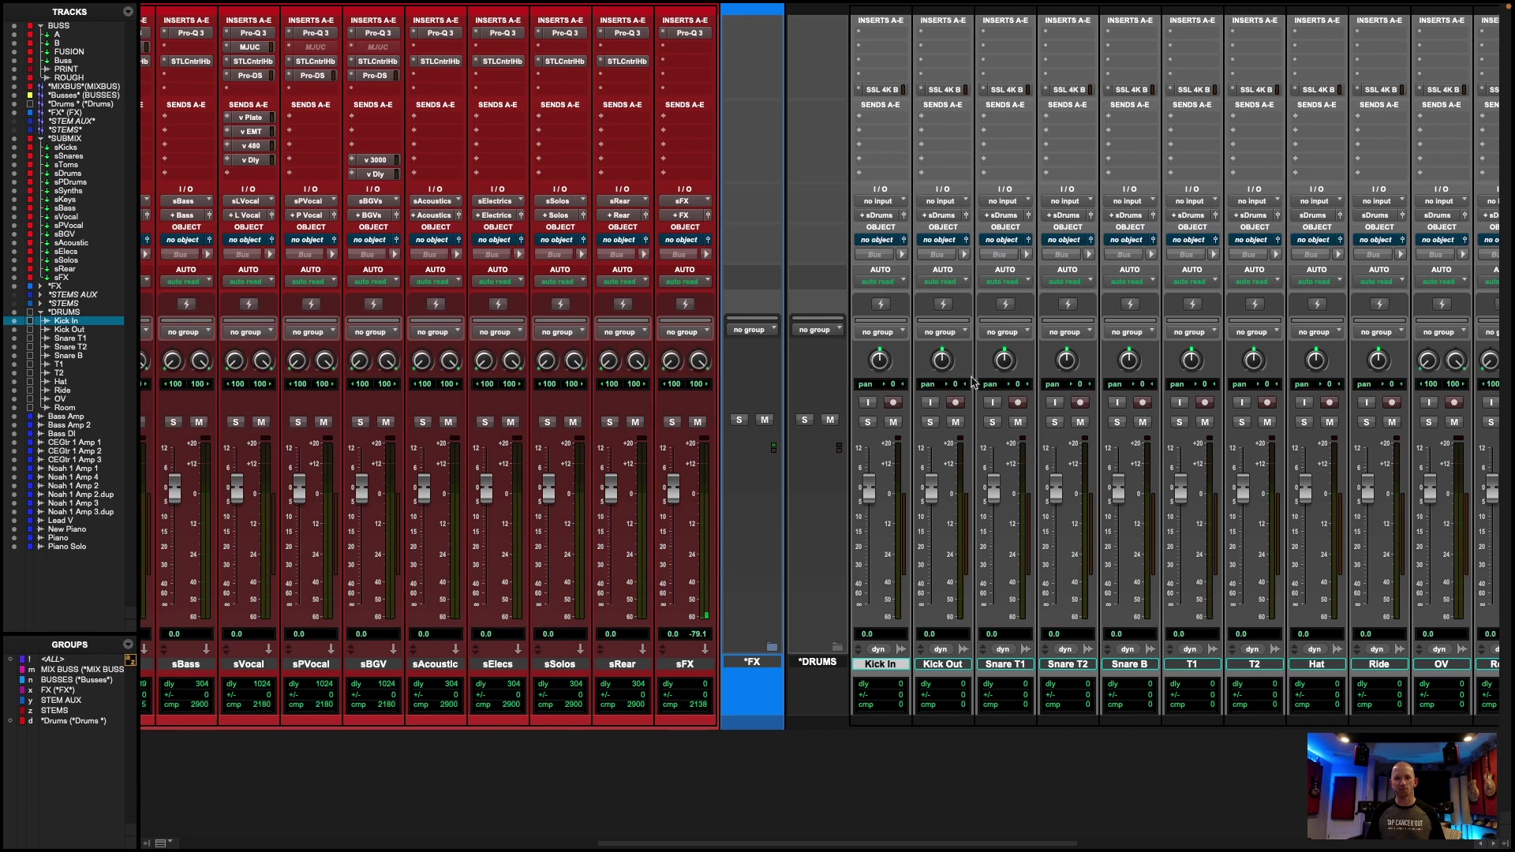
pyautogui.hscroll(-2, 852, 433)
pyautogui.hscroll(-5, 853, 432)
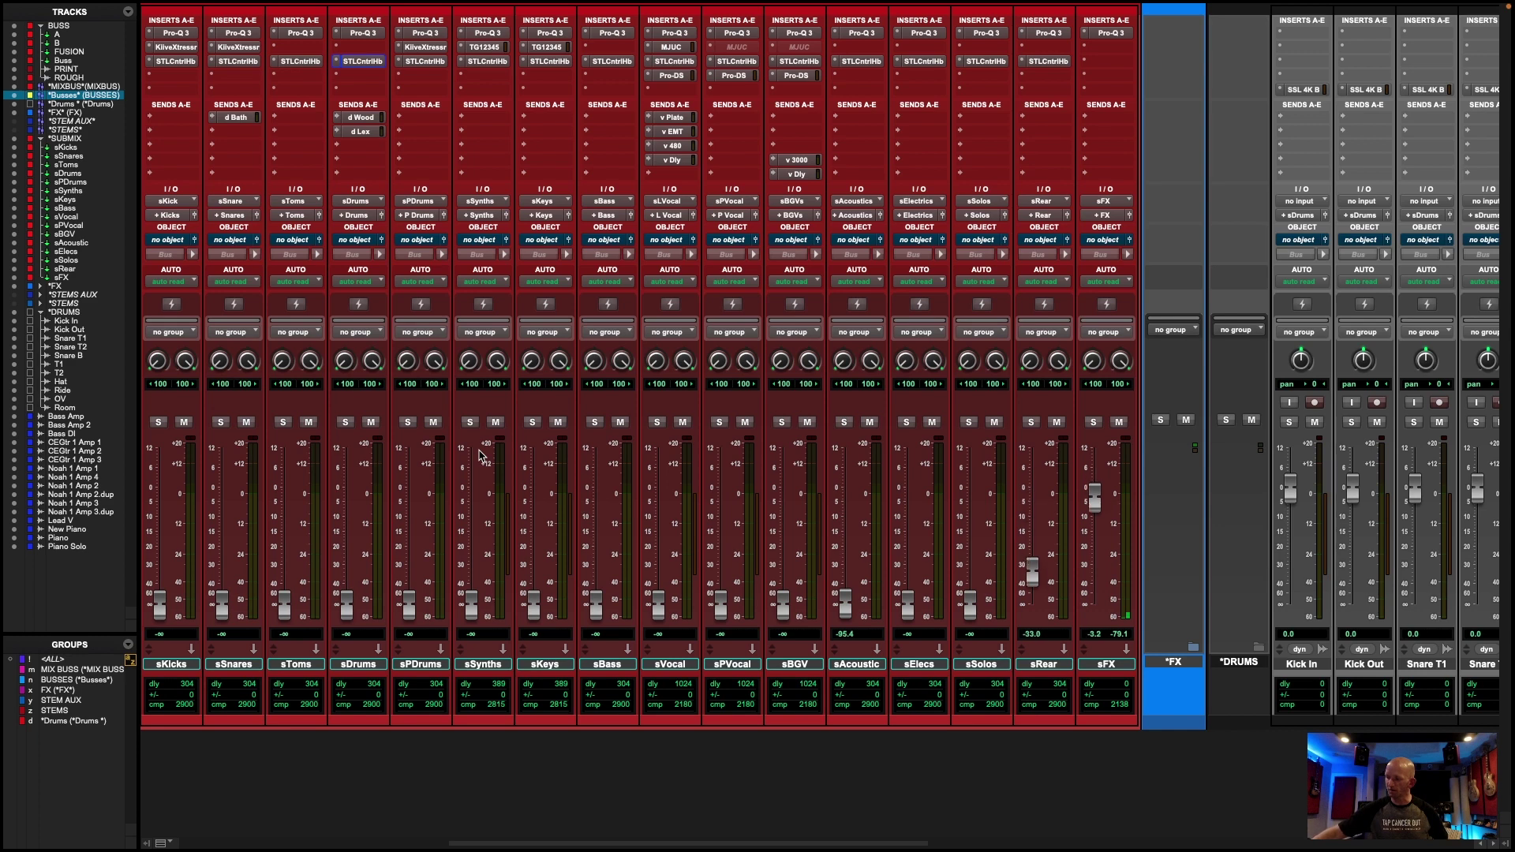
pyautogui.hscroll(10, 592, 478)
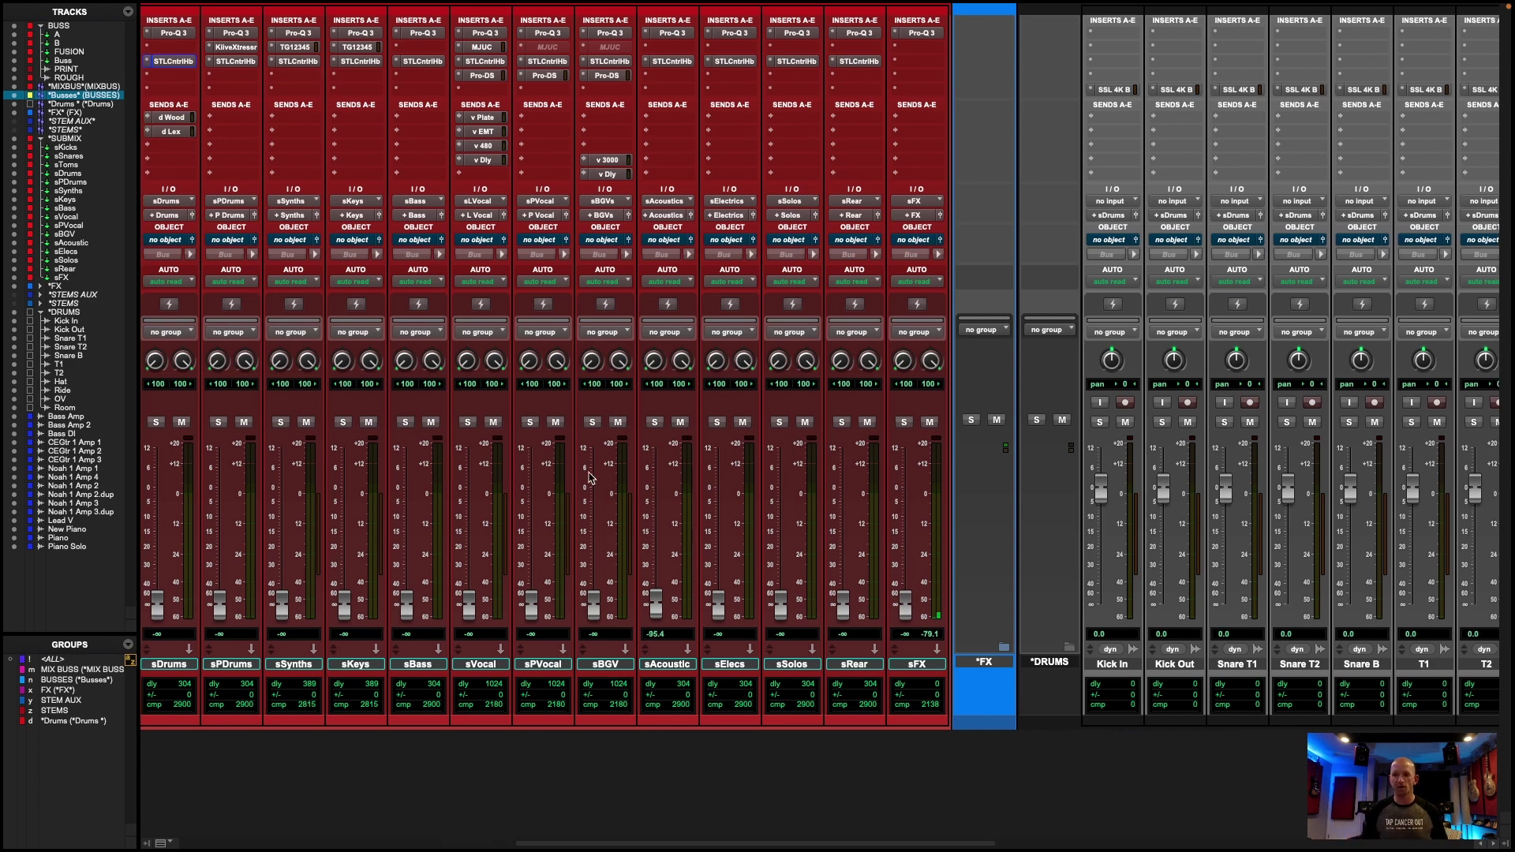
pyautogui.hscroll(-10, 600, 477)
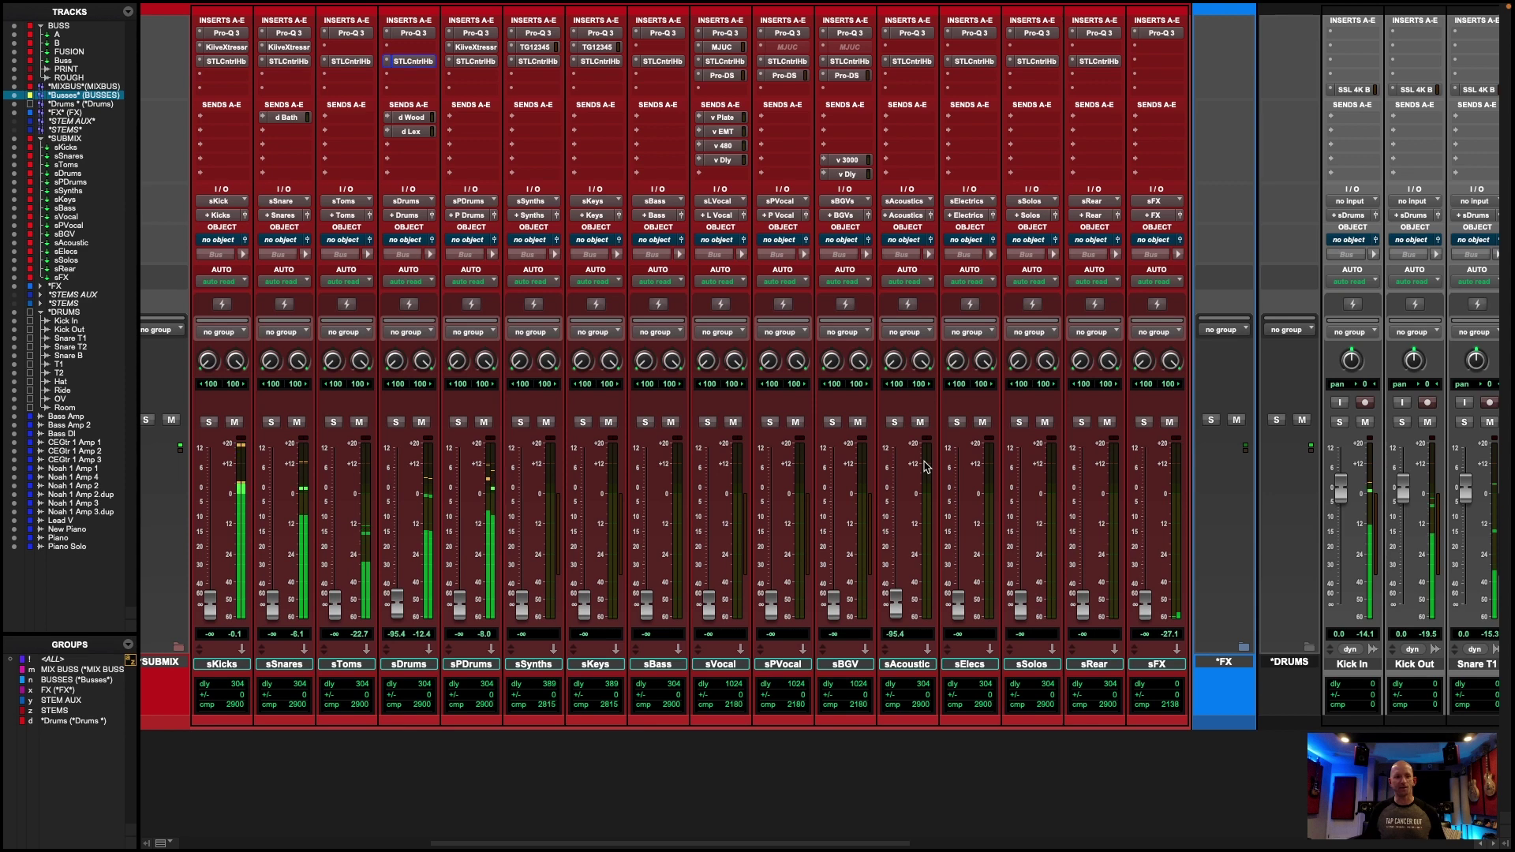
pyautogui.hscroll(10, 1310, 405)
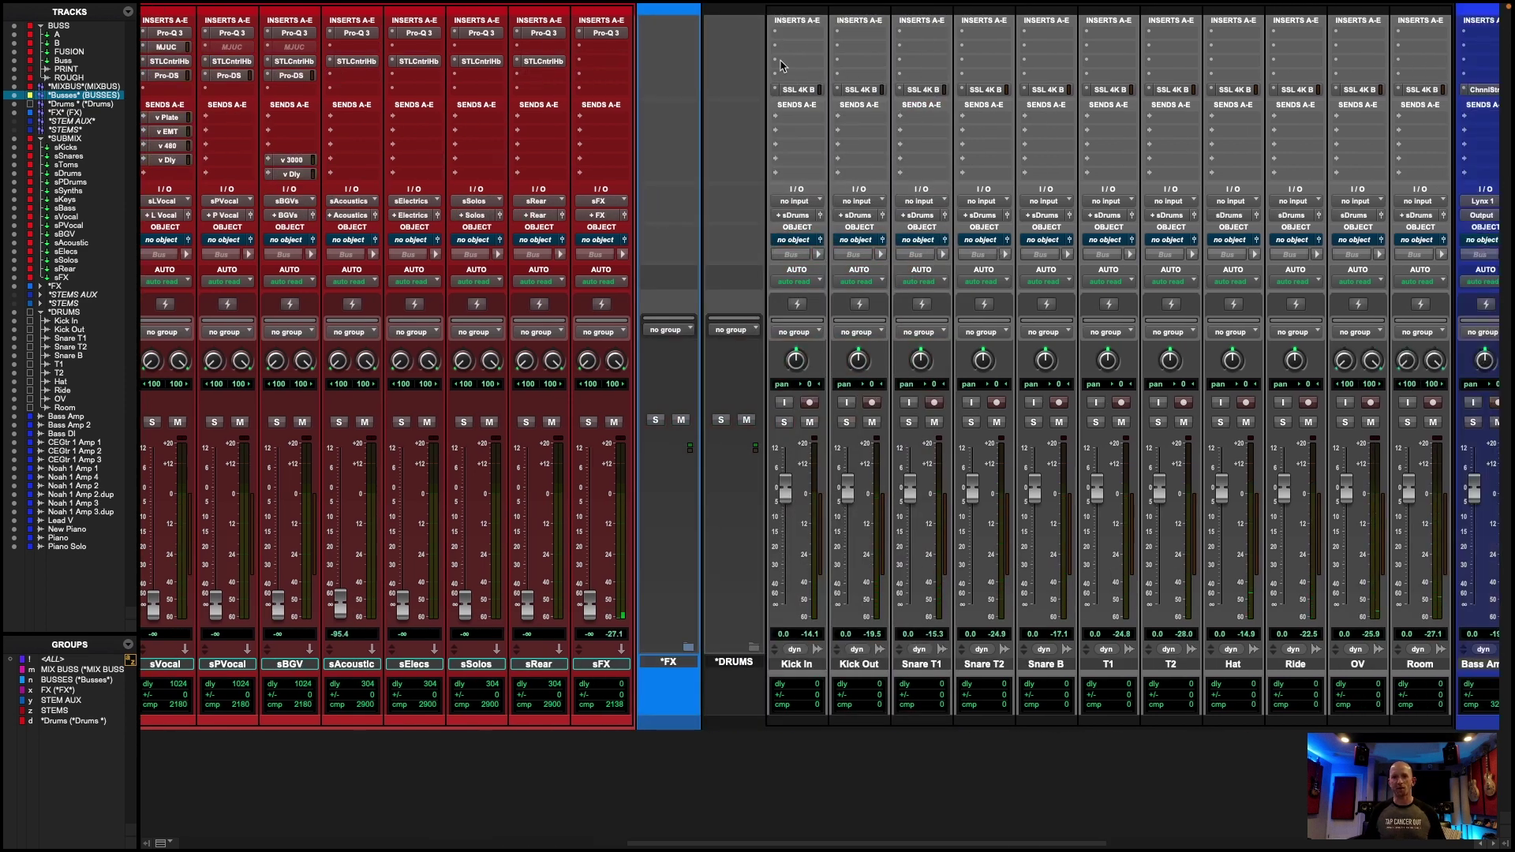
# Insert FabFilter Pro-Q 3 with the 50hz HPF preset on Kick In through Room.
pyautogui.click(795, 664)
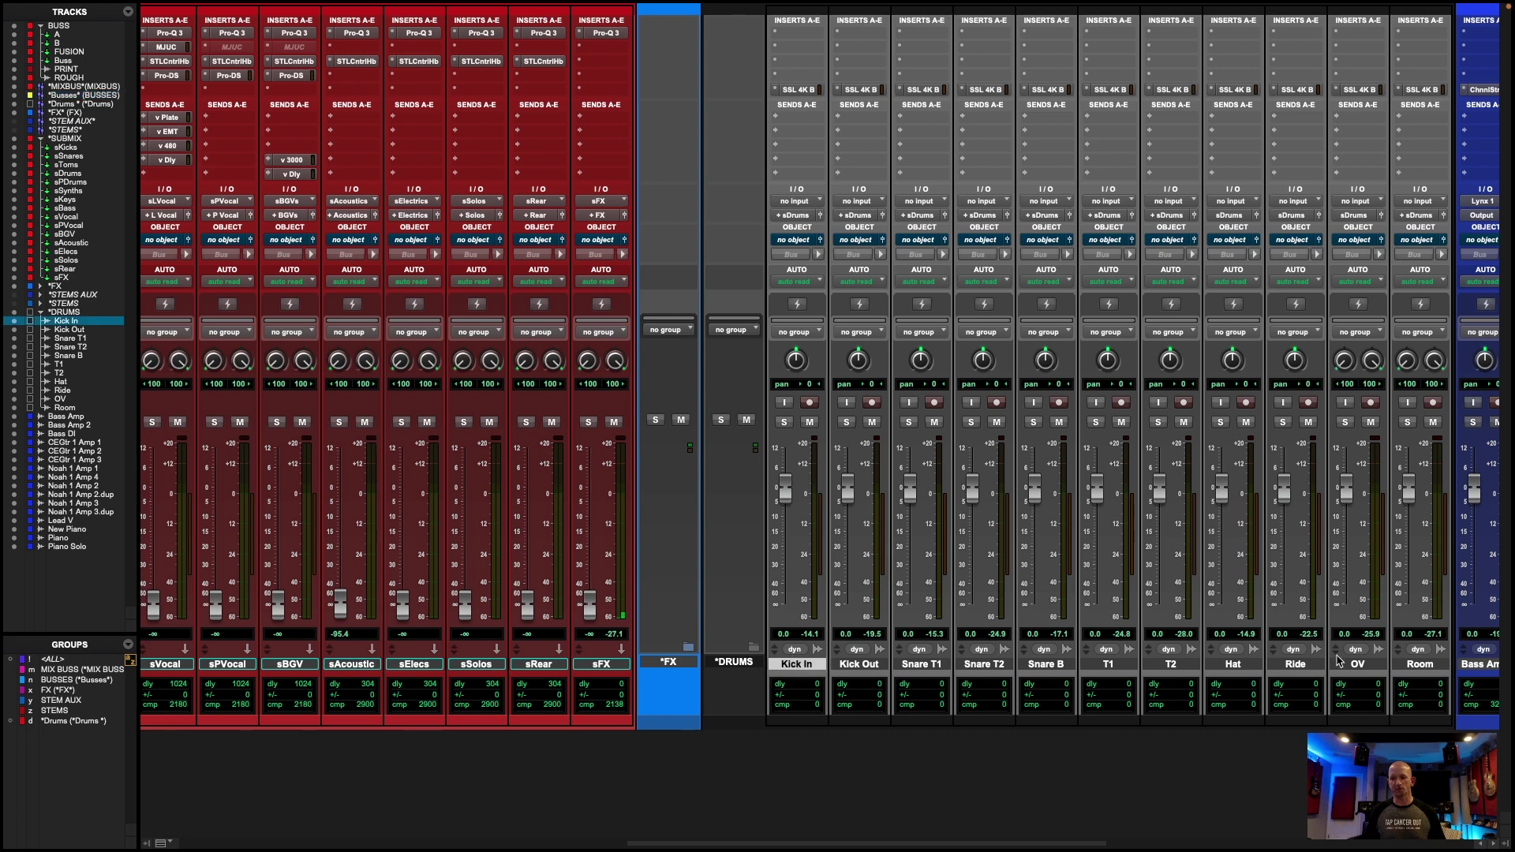
pyautogui.keyDown('shift'); pyautogui.click(1417, 663); pyautogui.keyUp('shift')
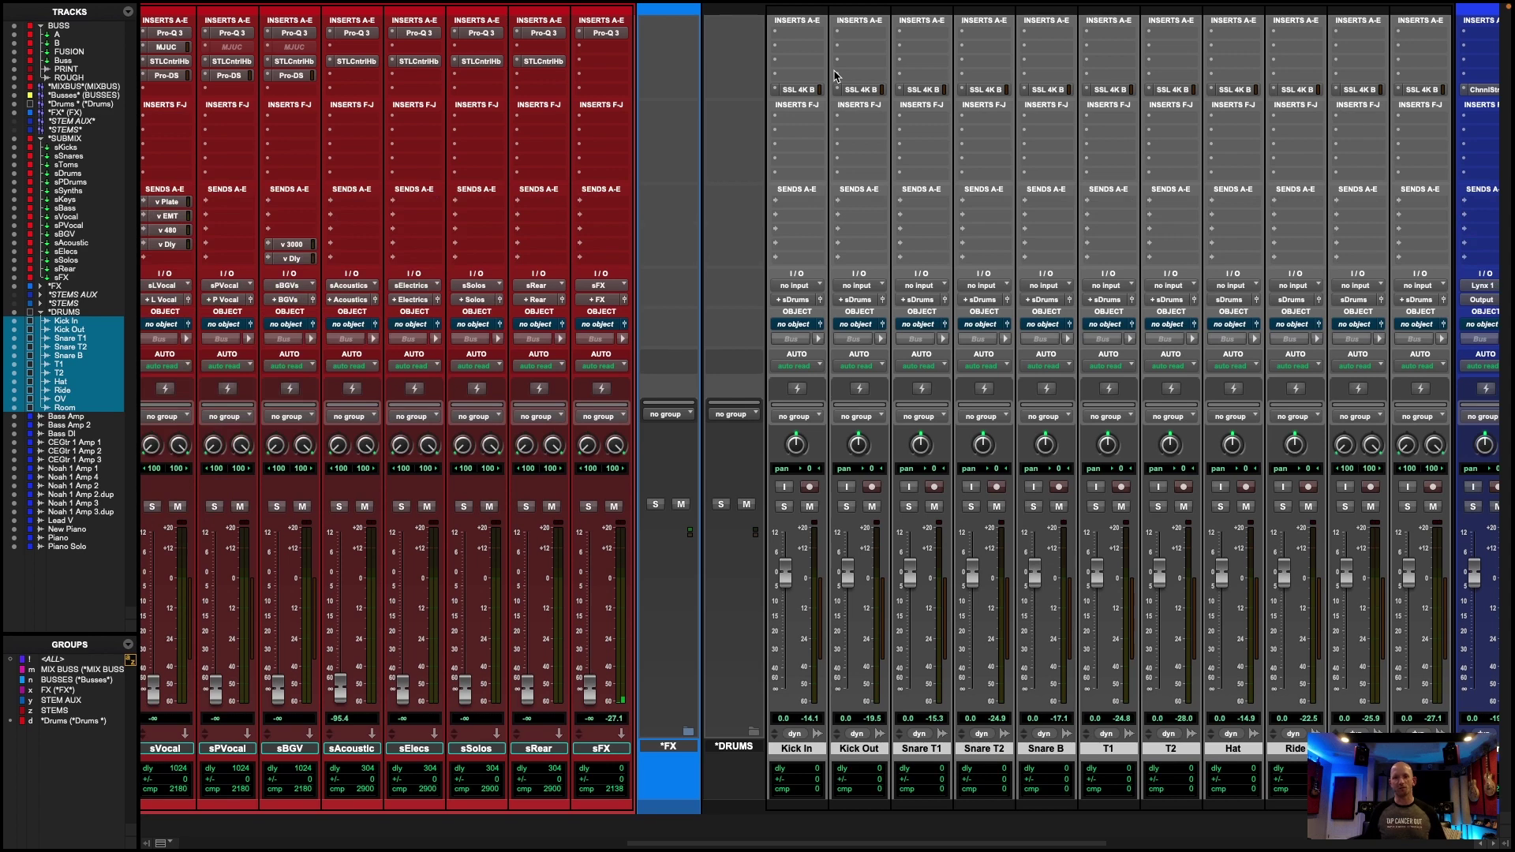
pyautogui.click(835, 76)
pyautogui.click(835, 75)
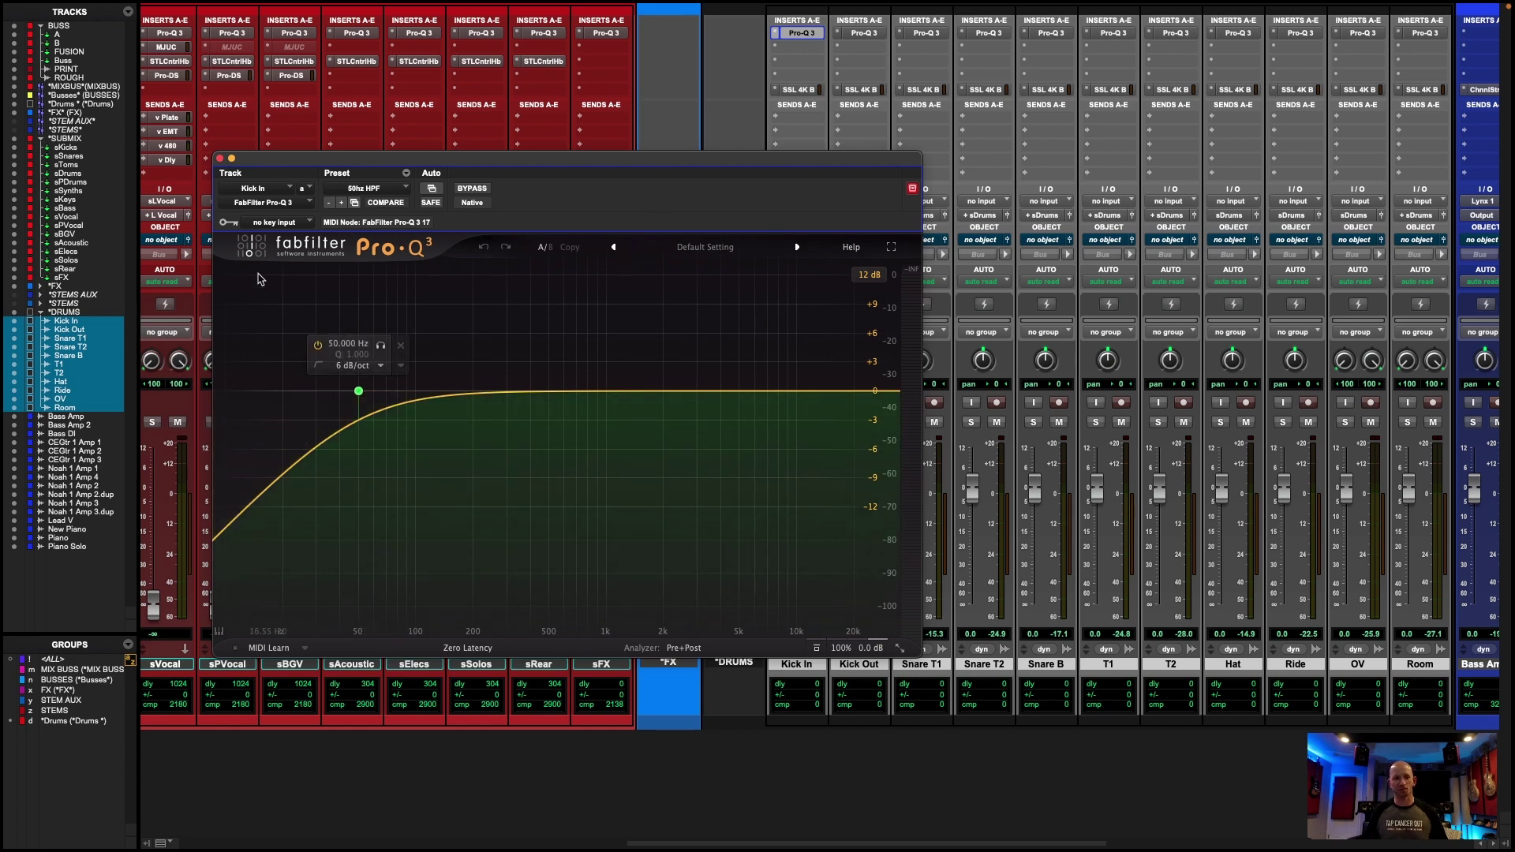
pyautogui.click(221, 161)
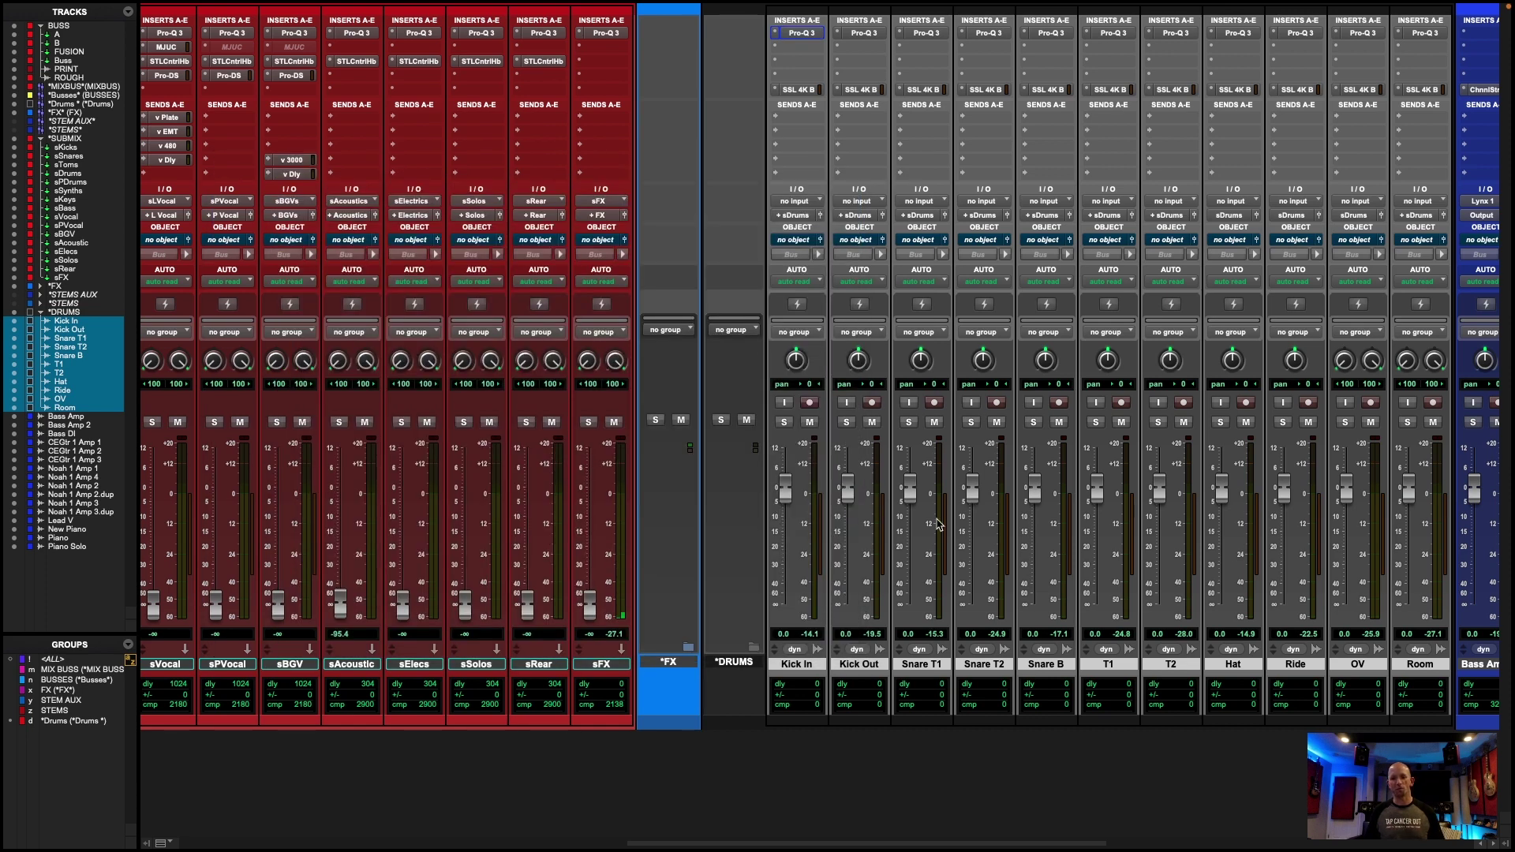
pyautogui.hscroll(2, 872, 442)
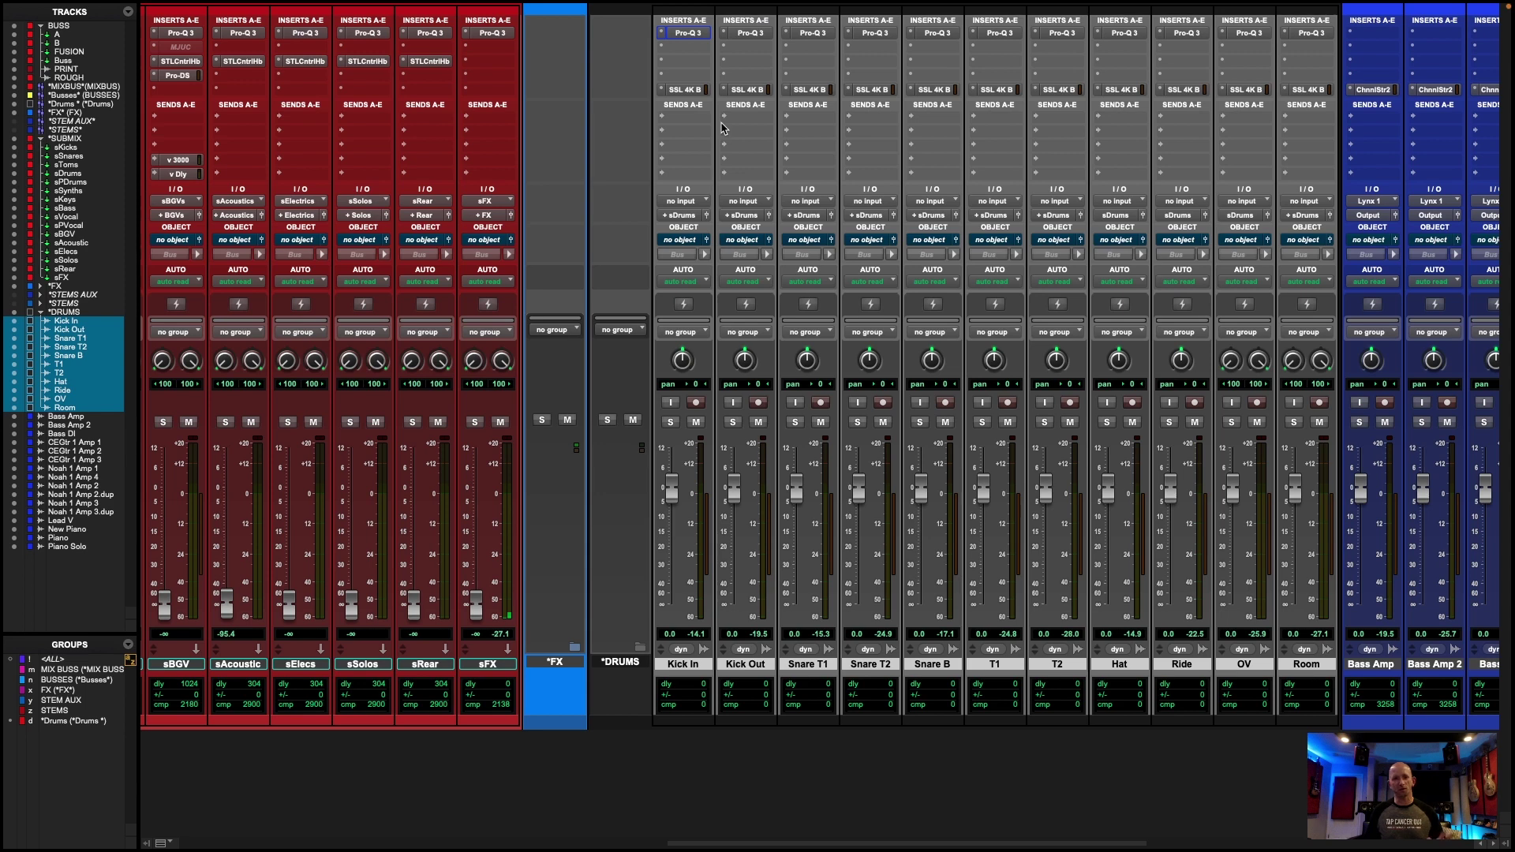
pyautogui.click(684, 90)
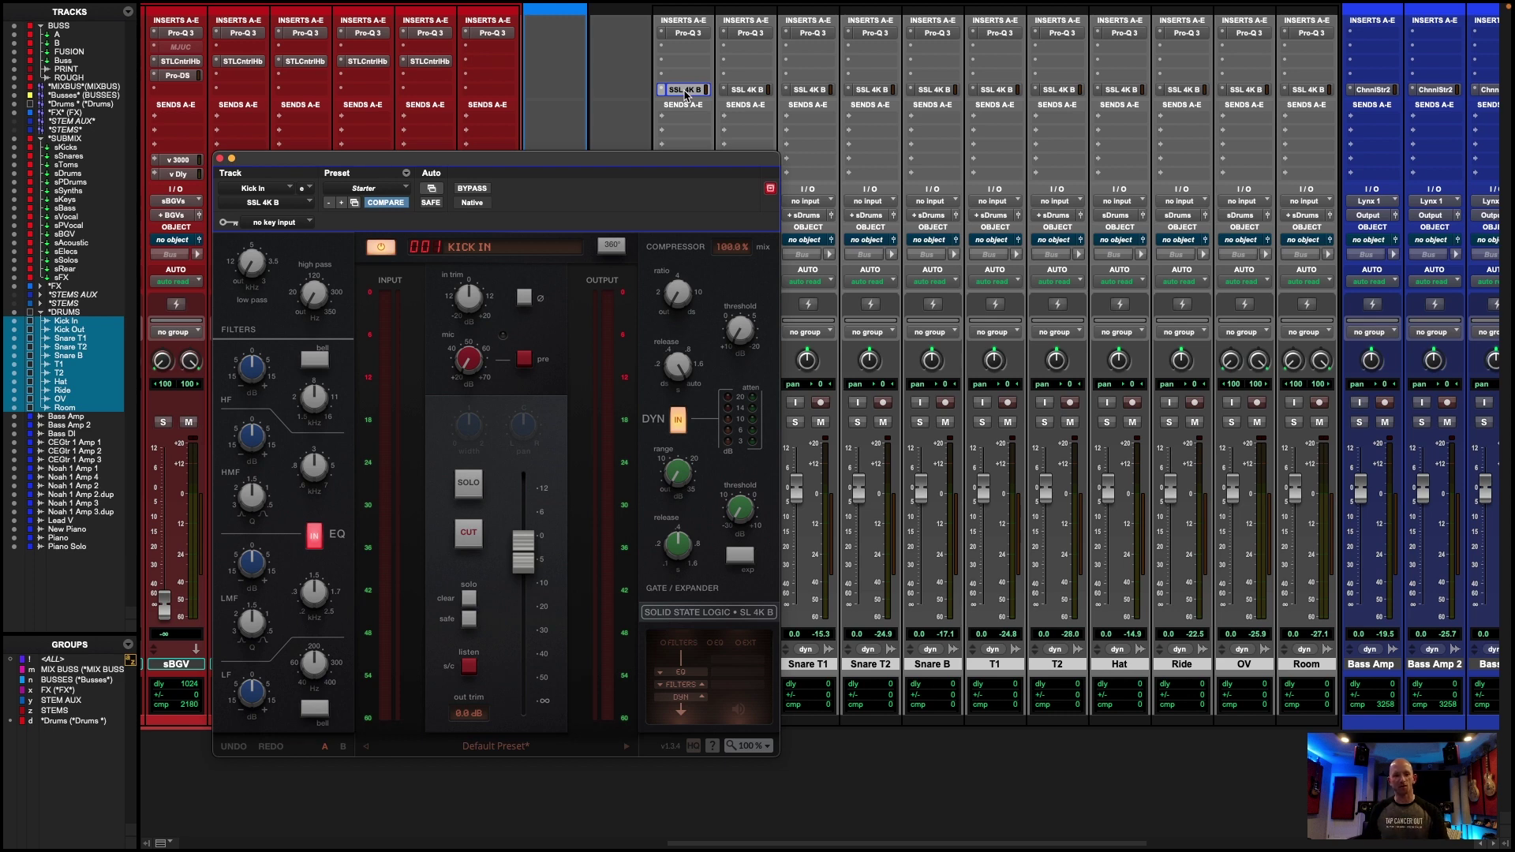
pyautogui.click(220, 159)
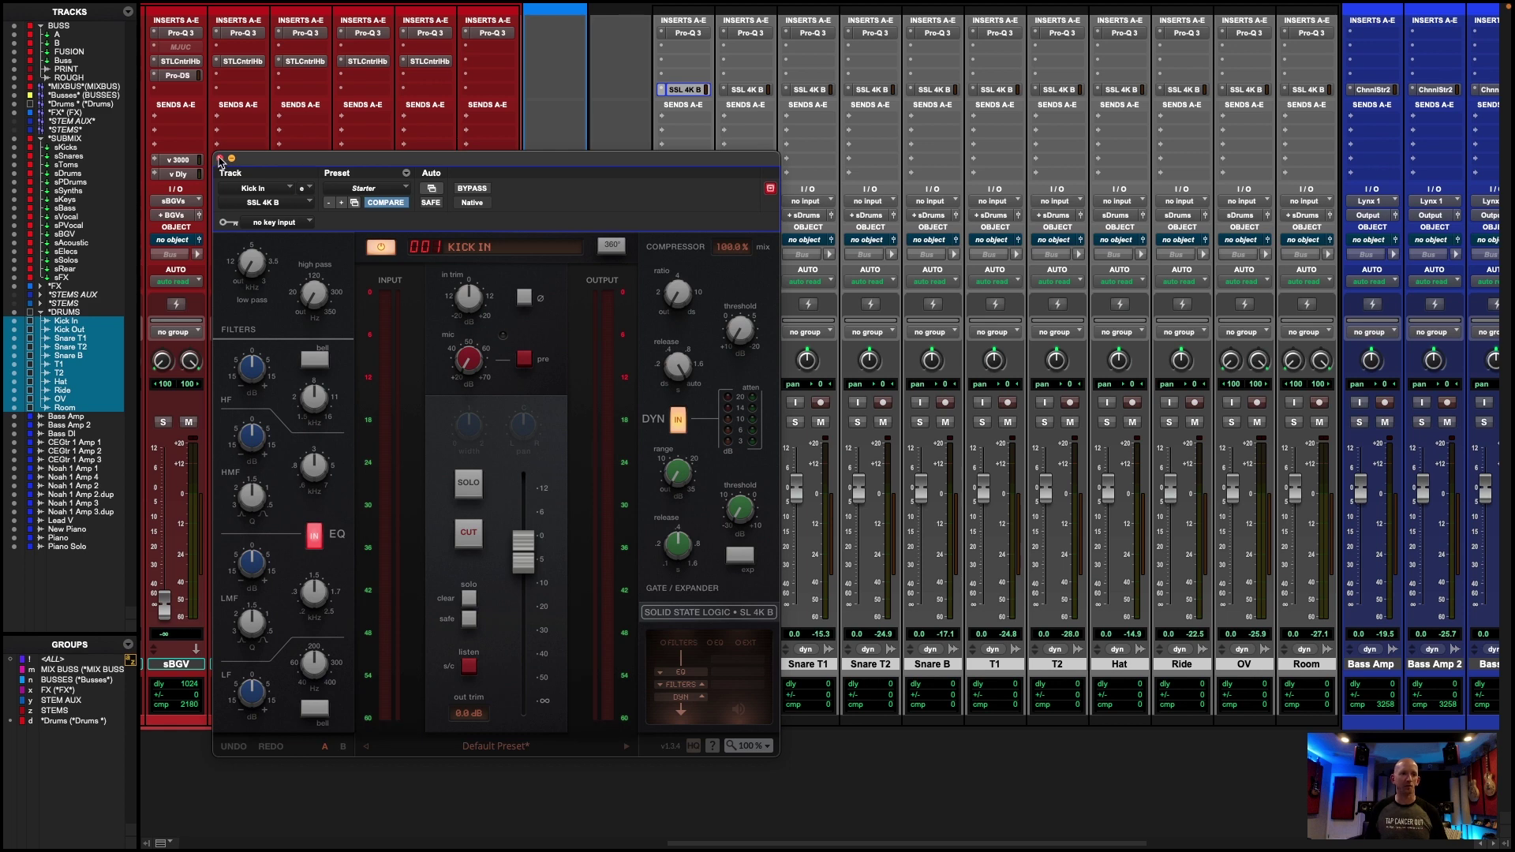
pyautogui.click(221, 159)
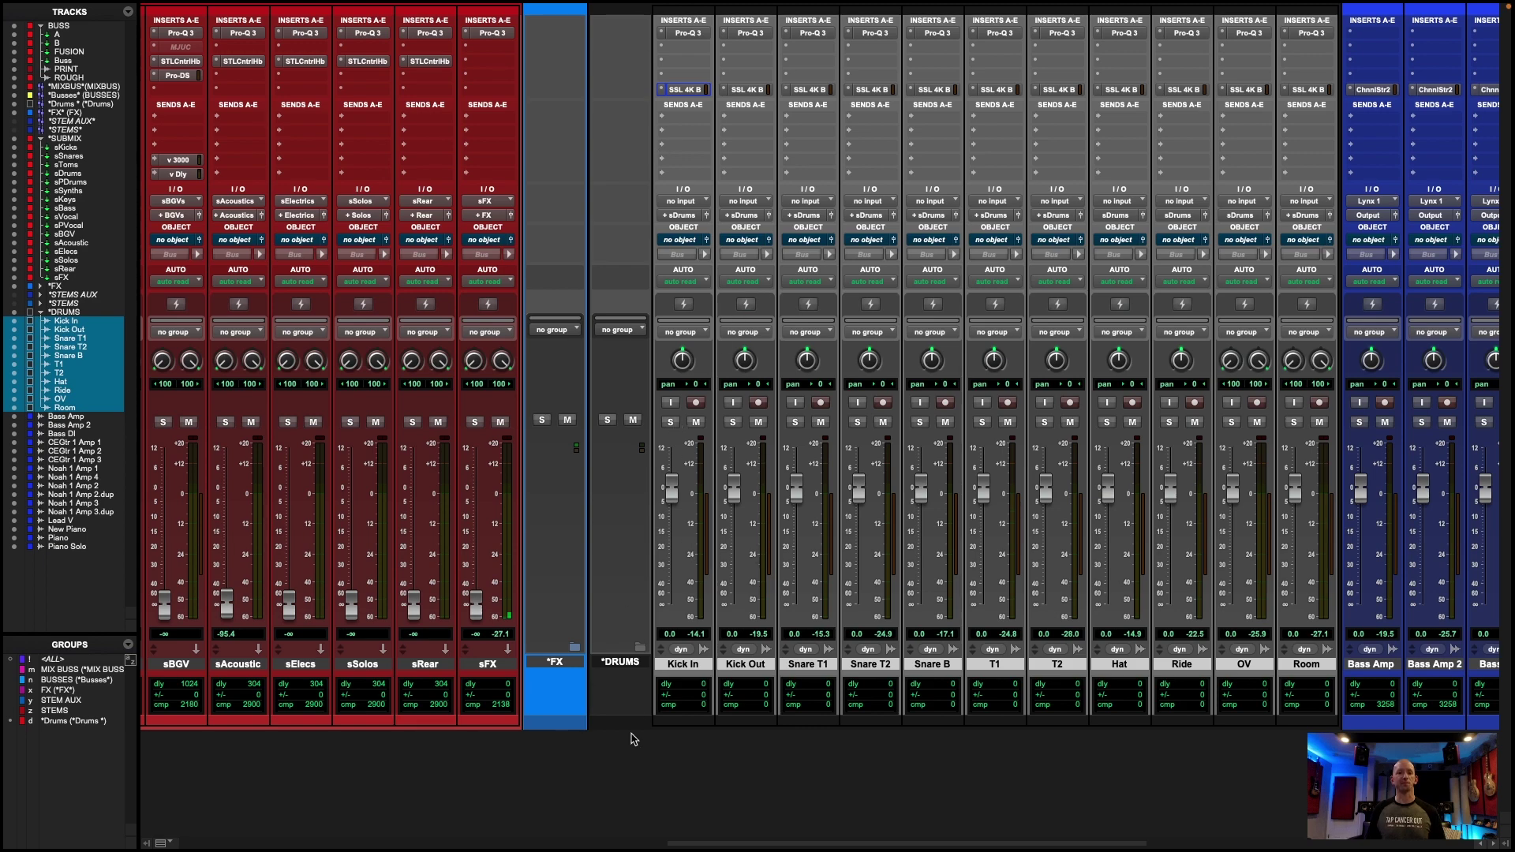
# Toggle to the Edit window and back, then scroll the mixer left to the Drums VCA master.
pyautogui.press('super+equal')
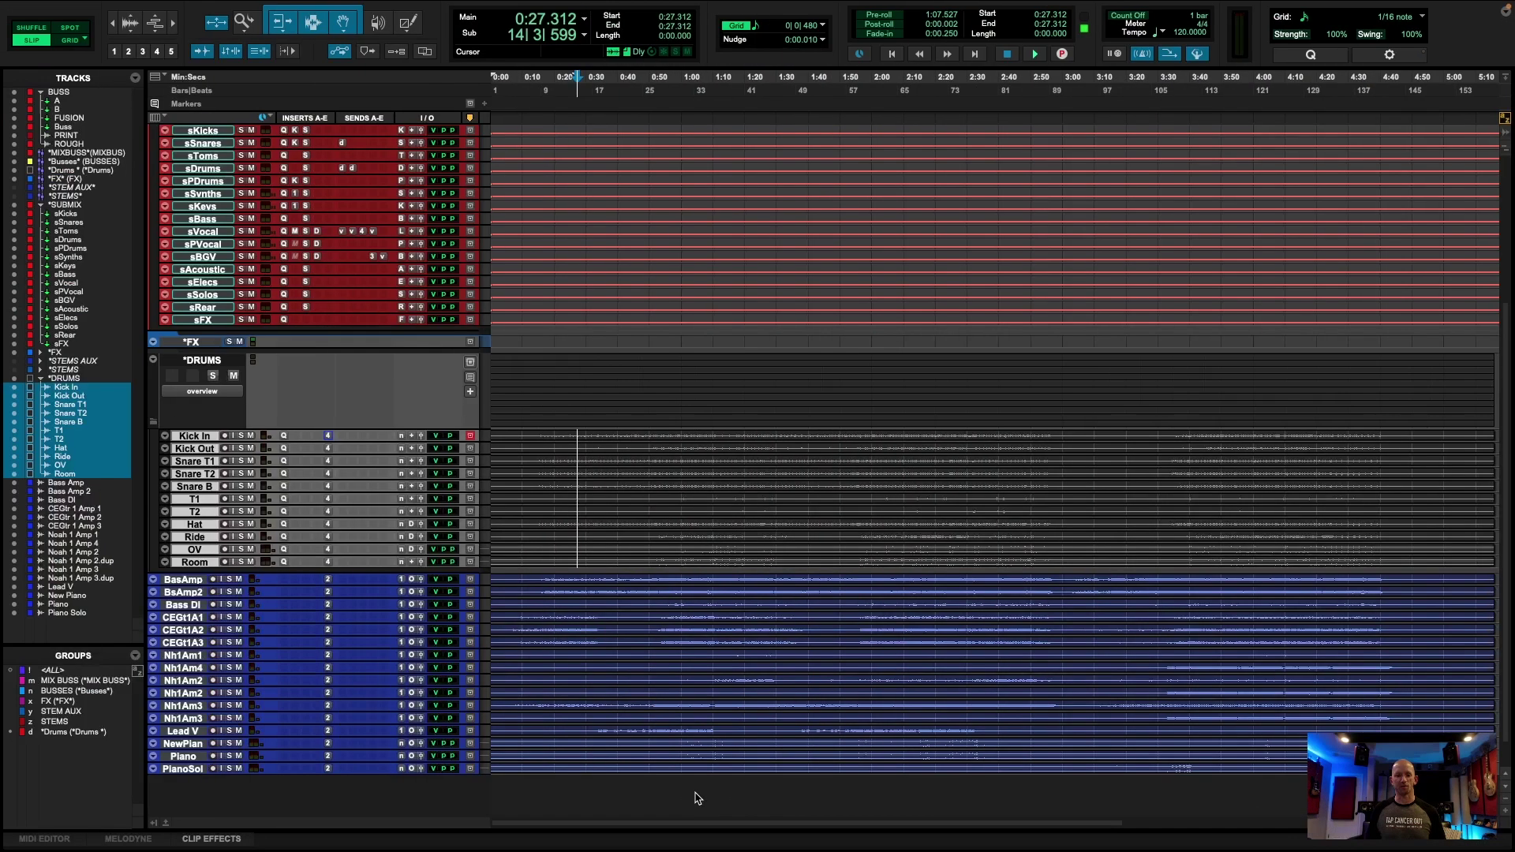
pyautogui.press('super+equal')
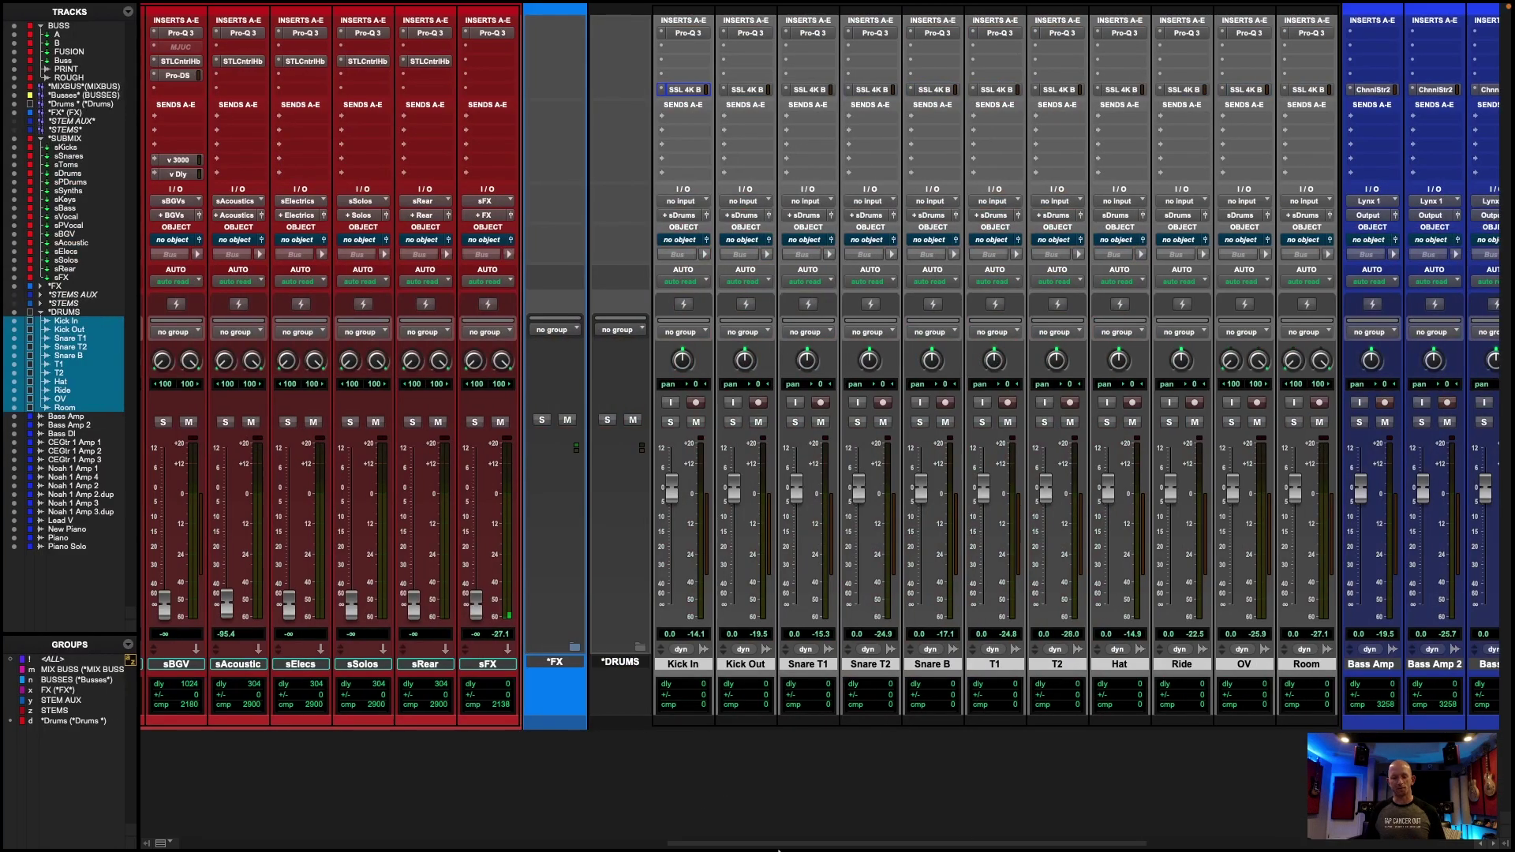
pyautogui.moveTo(785, 849)
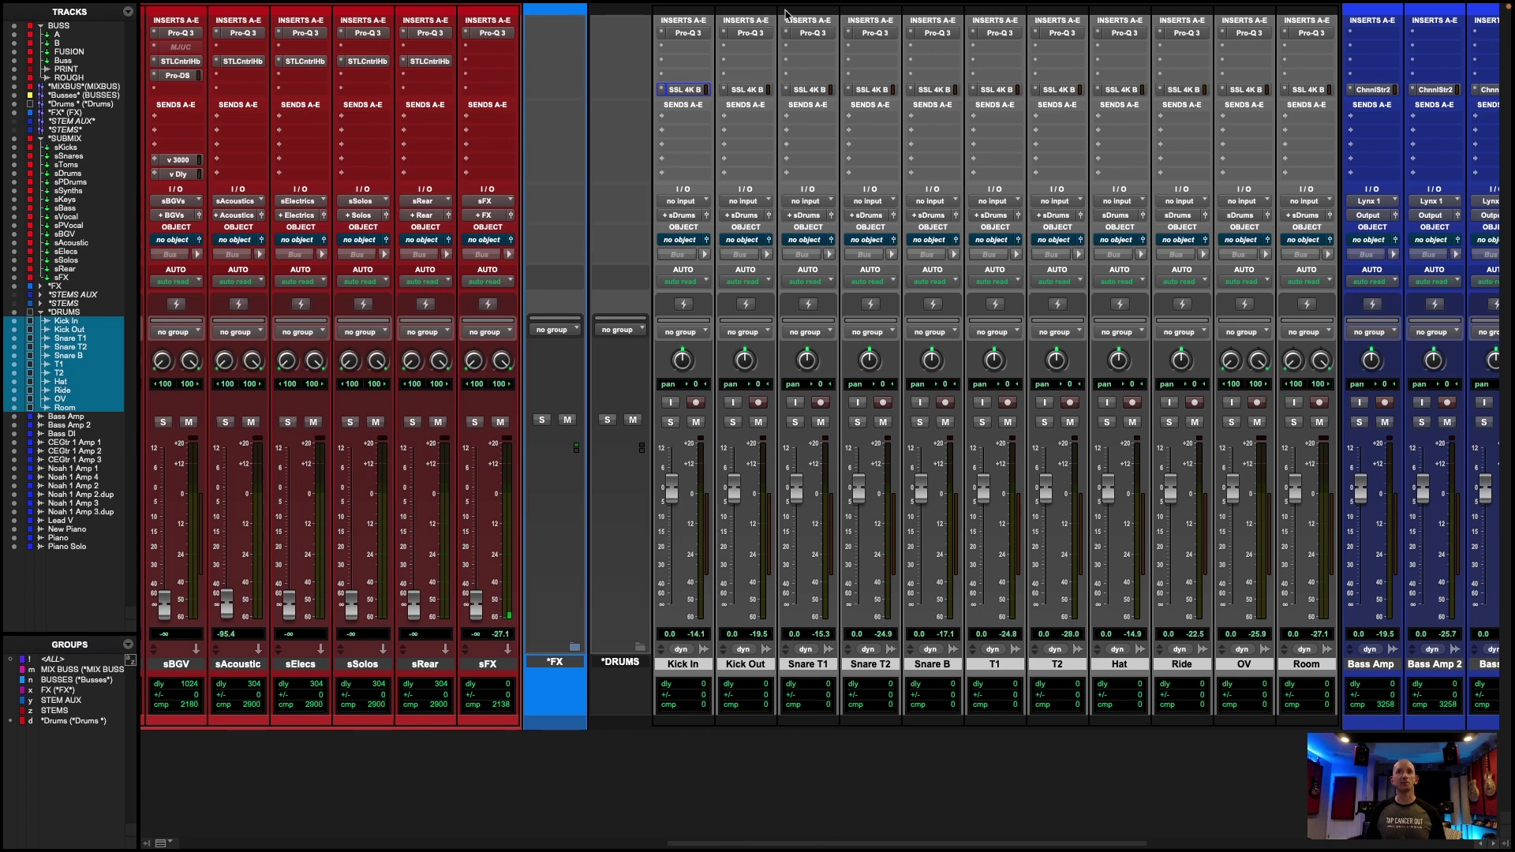
pyautogui.hscroll(-5, 820, 367)
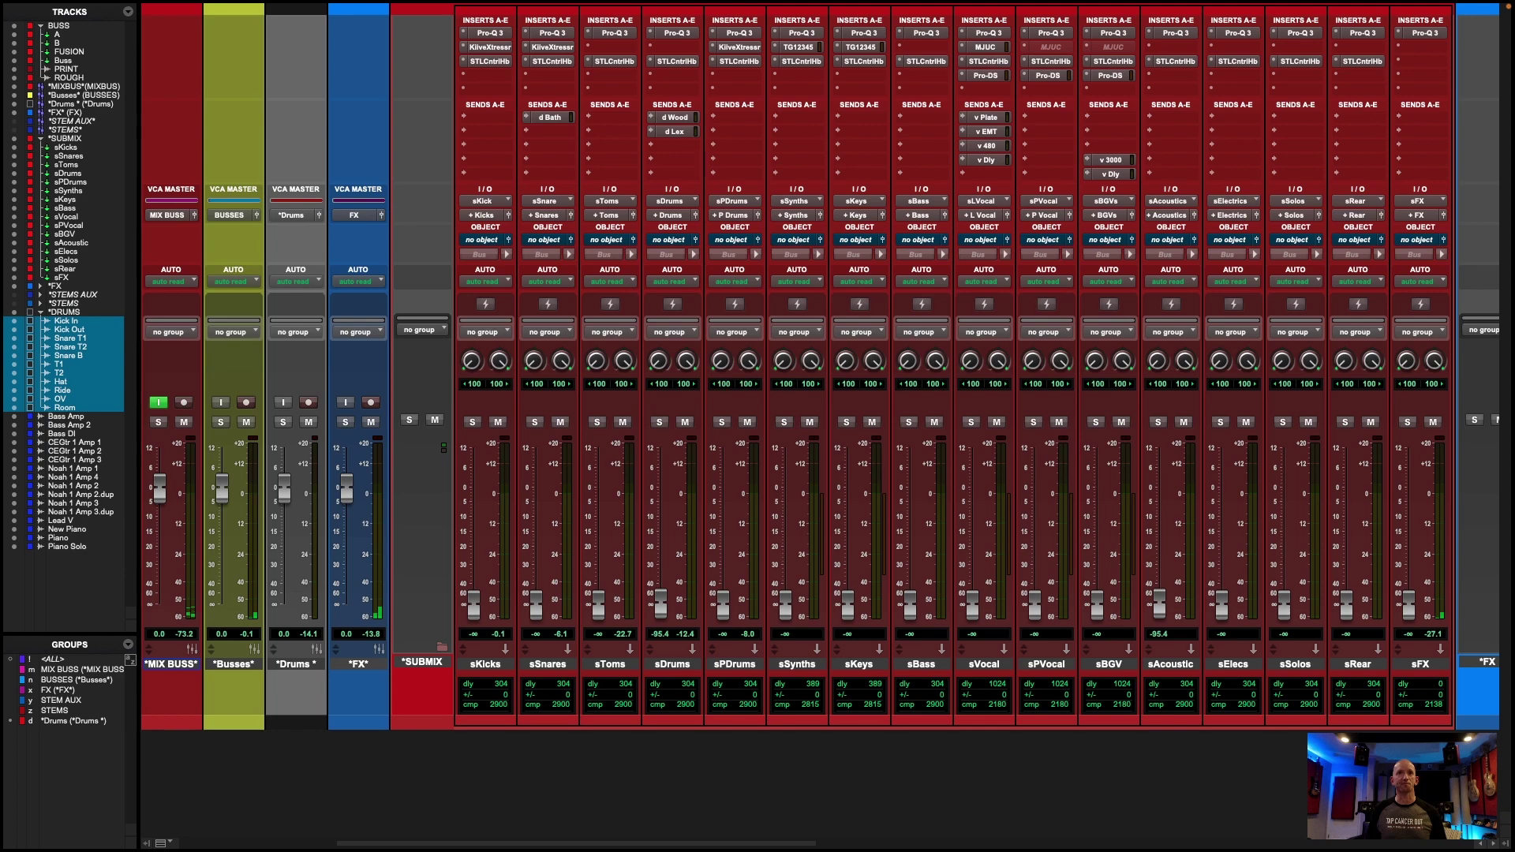
# Return to the Pro Tools mixer from the window overview and scroll right toward the drum faders.
pyautogui.hotkey('ctrl', 'Up')
pyautogui.click(937, 58)
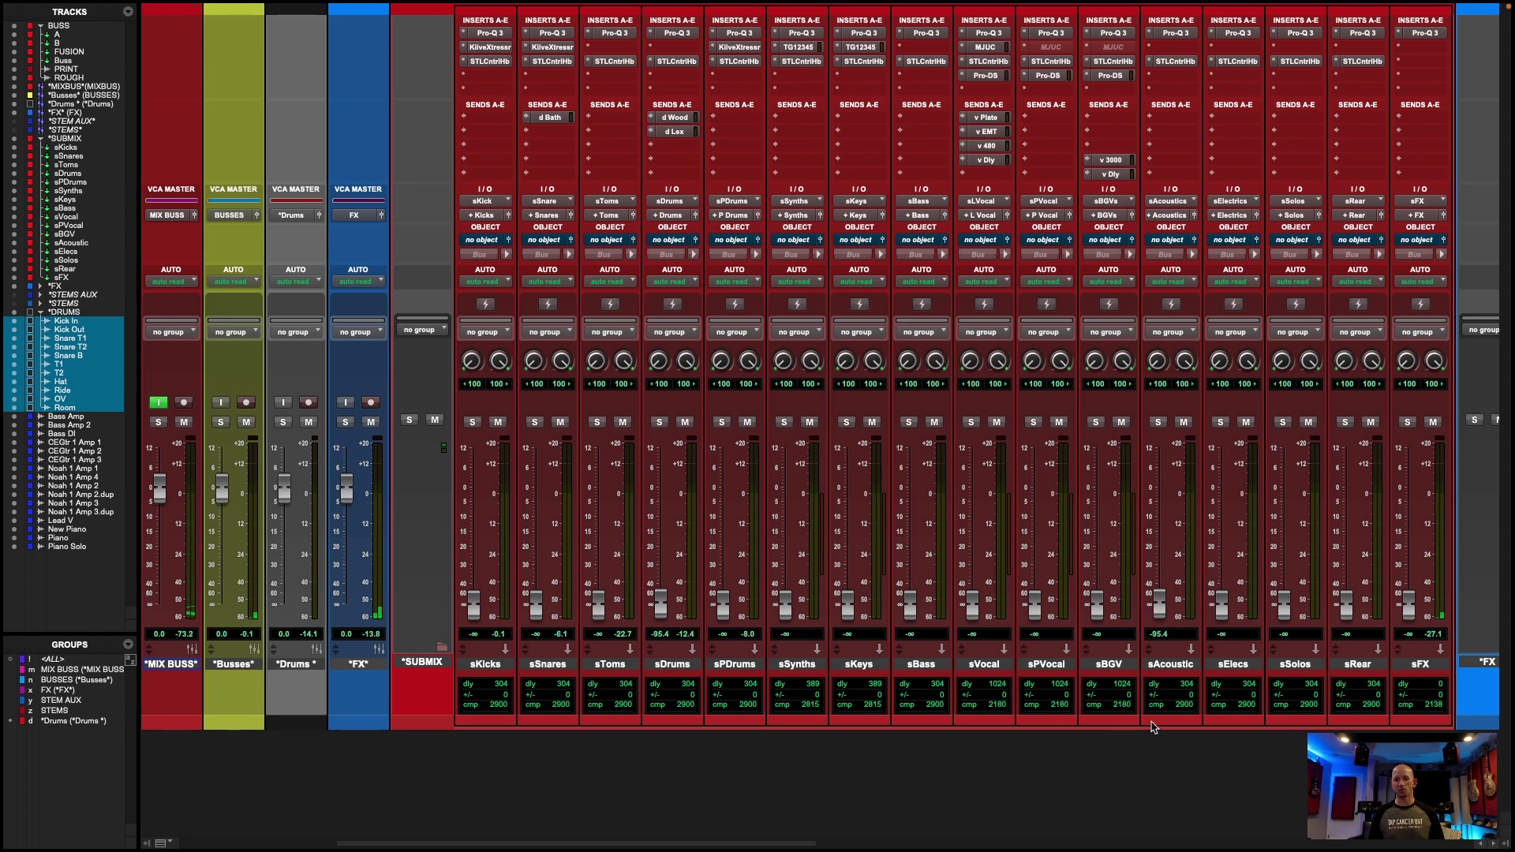
pyautogui.hscroll(5, 1154, 726)
pyautogui.hscroll(5, 1154, 727)
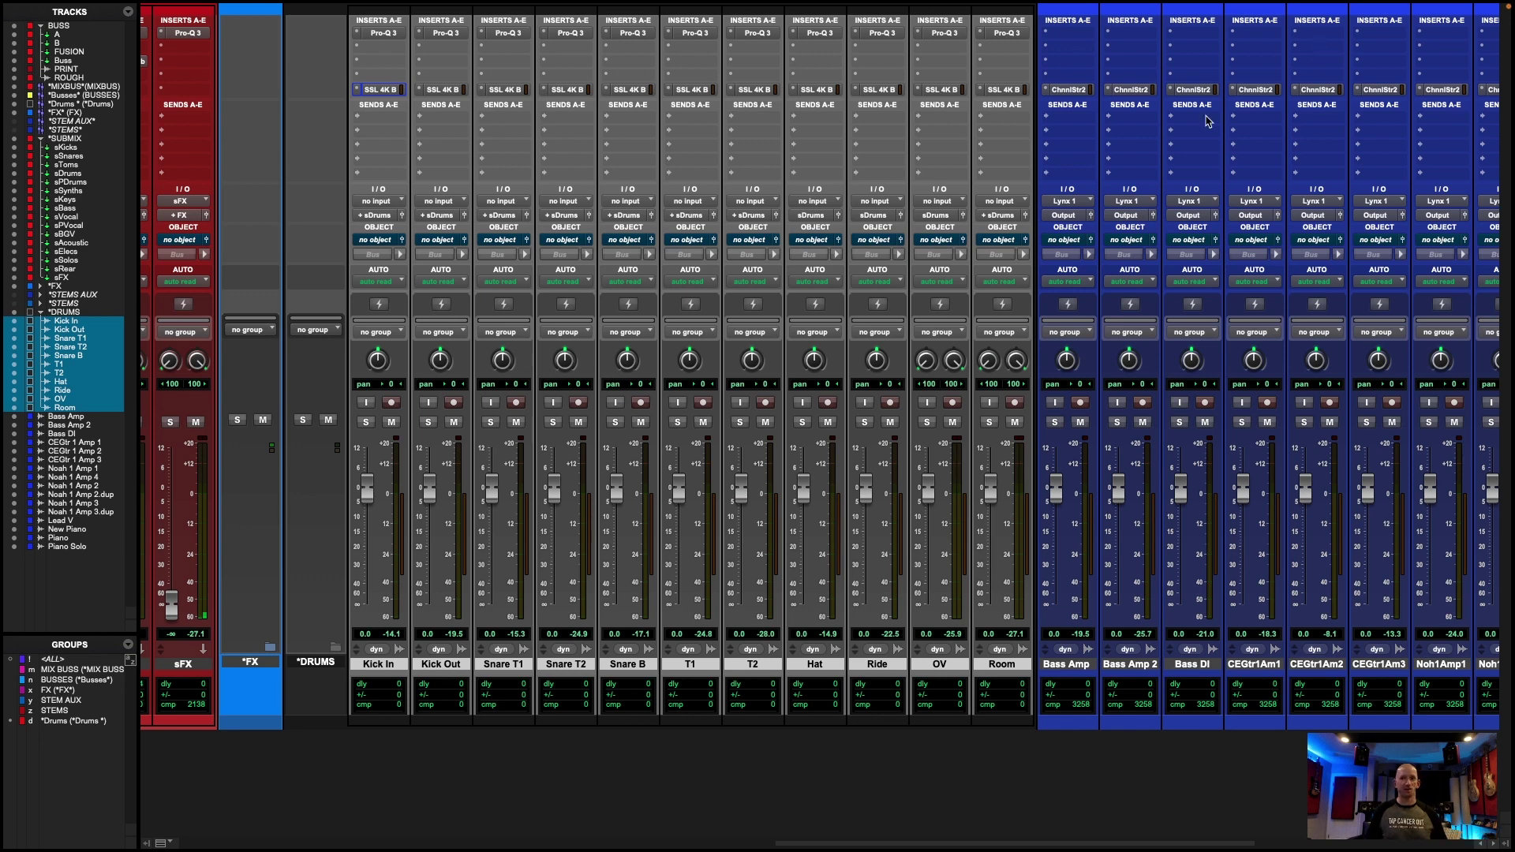
pyautogui.moveTo(1031, 12)
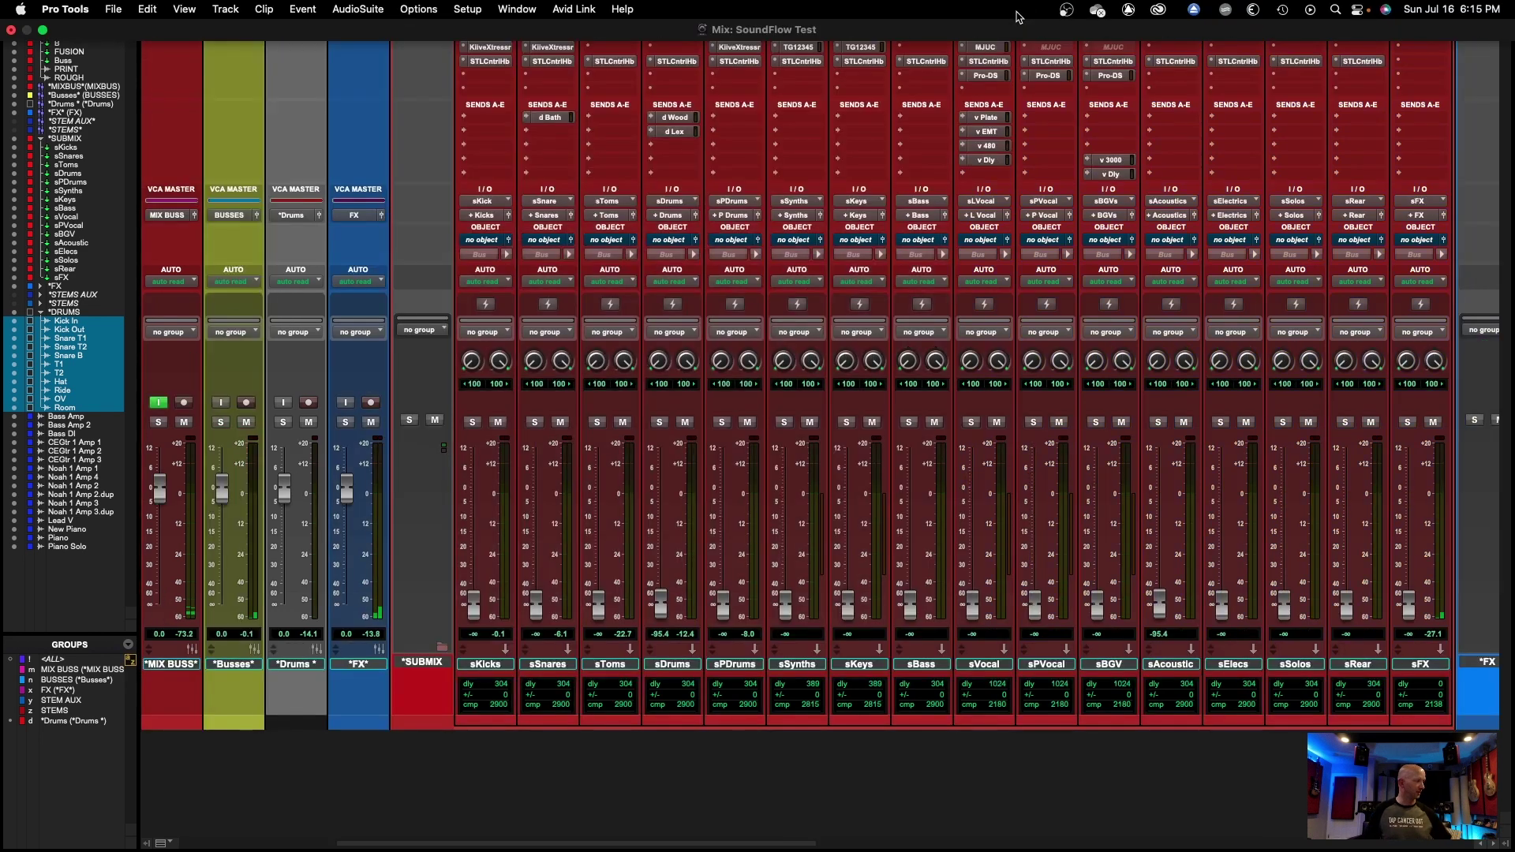